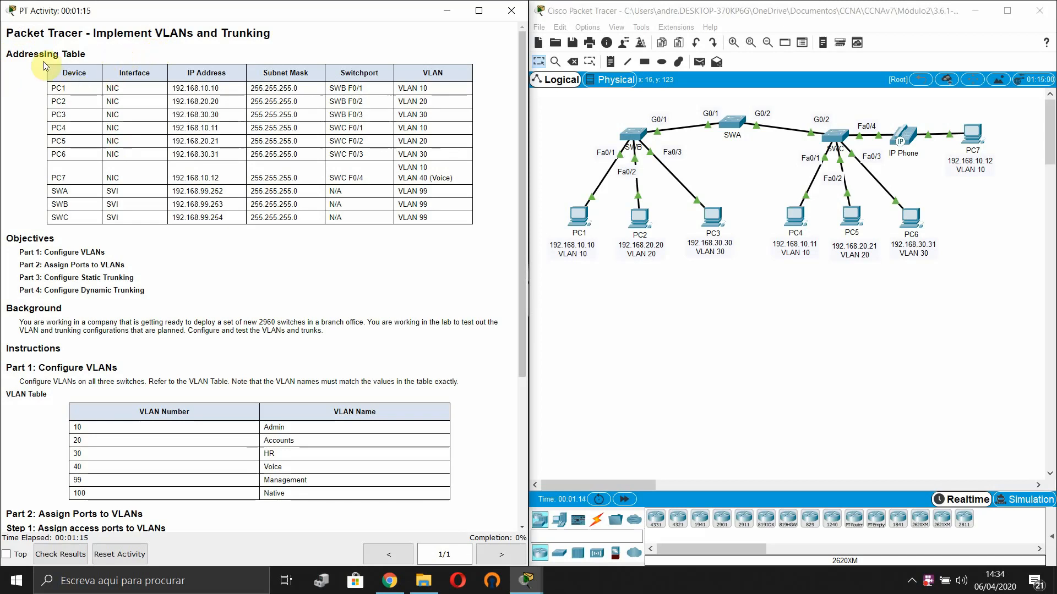
Read the activity's addressing table, VLAN table and the instructions for Parts 1 to 4
scroll(48, 224, "down", 2)
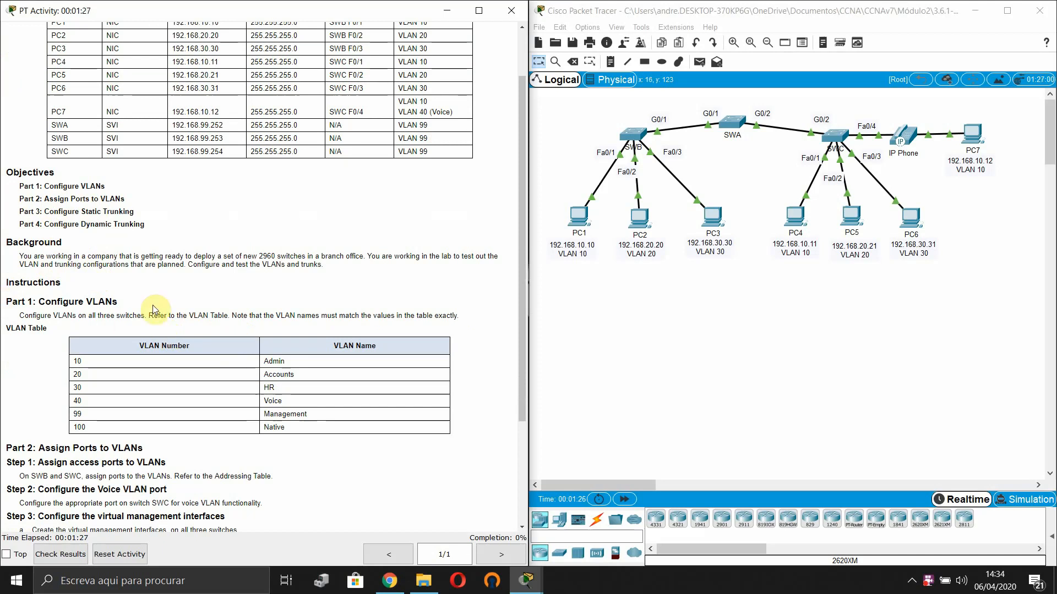
scroll(156, 318, "down", 1)
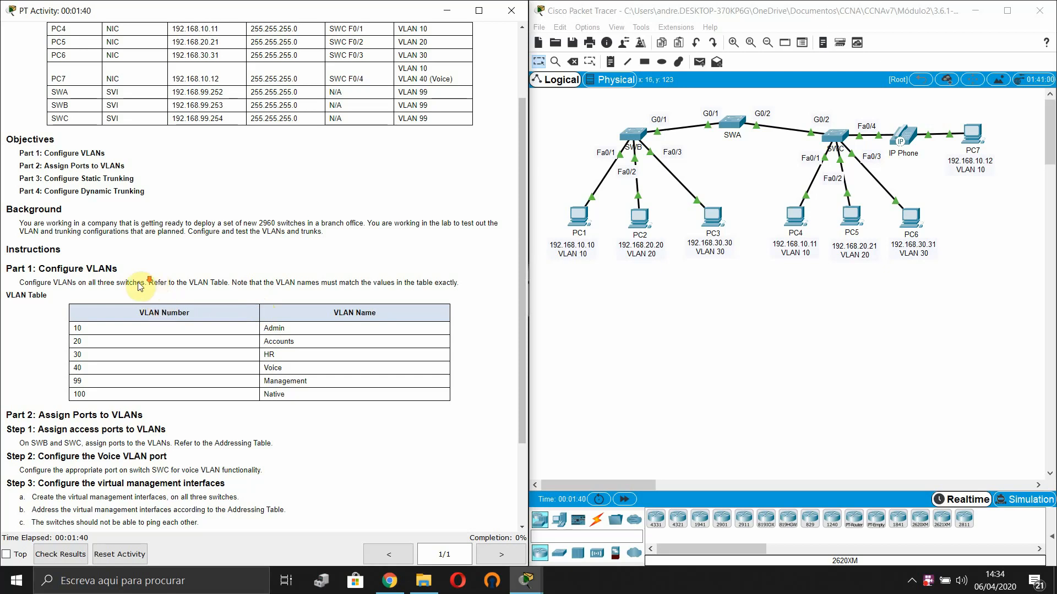
scroll(148, 287, "down", 3)
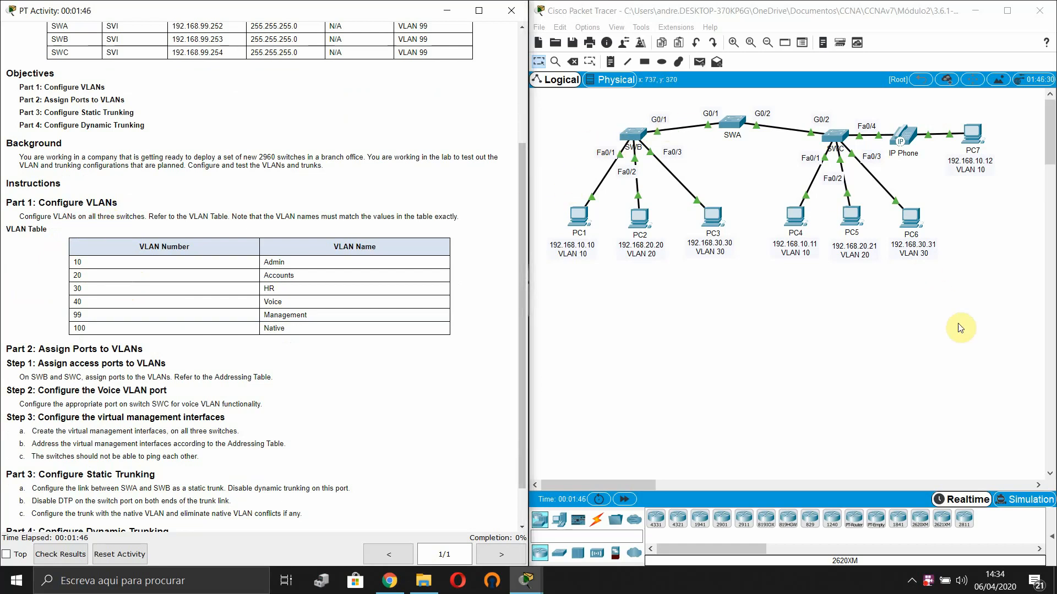
left_click_drag(993, 334, 234, 24)
left_click(762, 316)
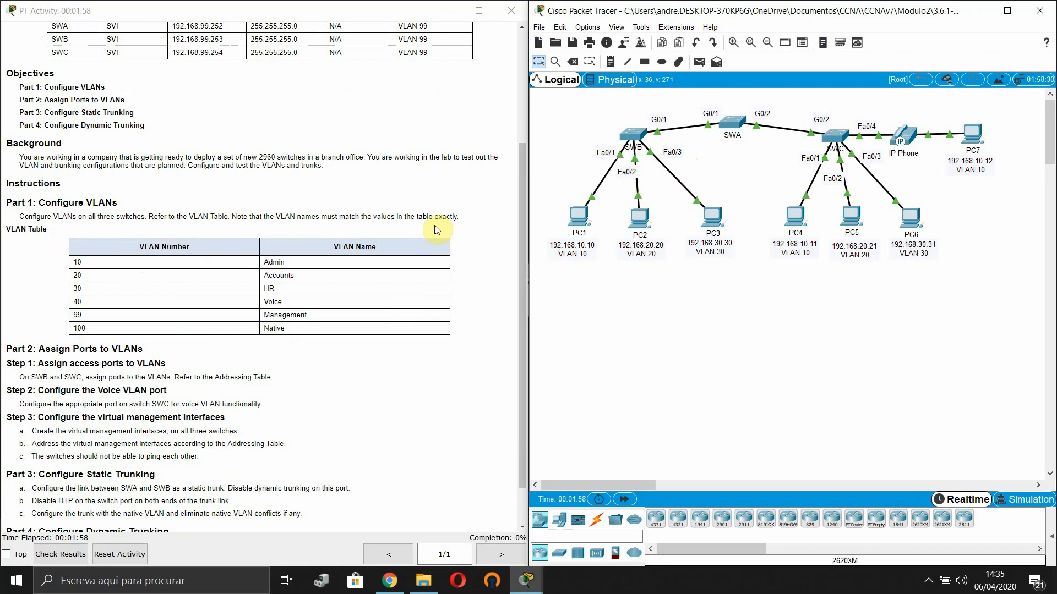
scroll(220, 259, "down", 1)
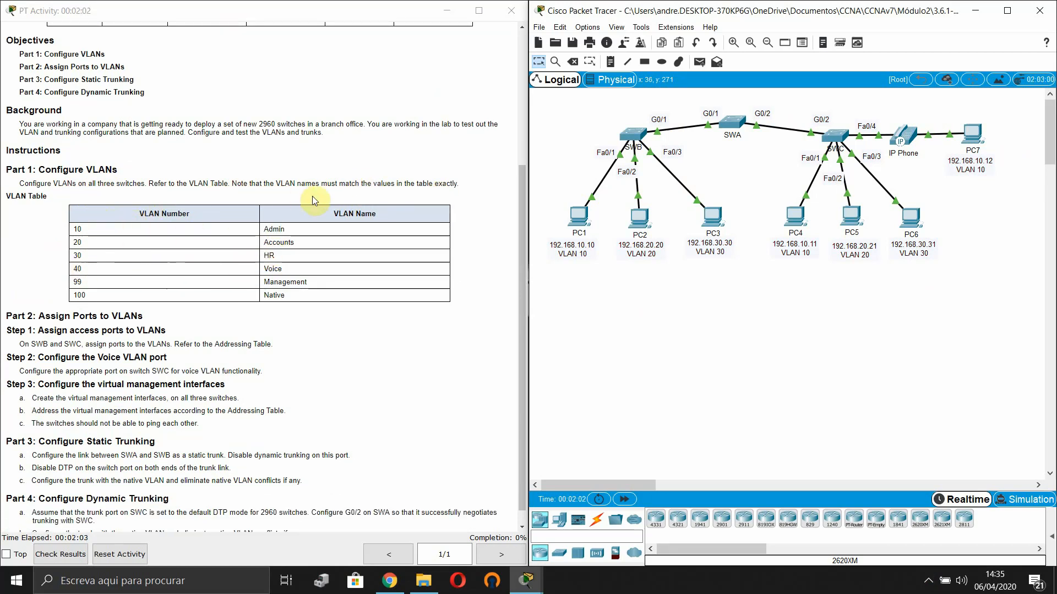
scroll(248, 307, "down", 1)
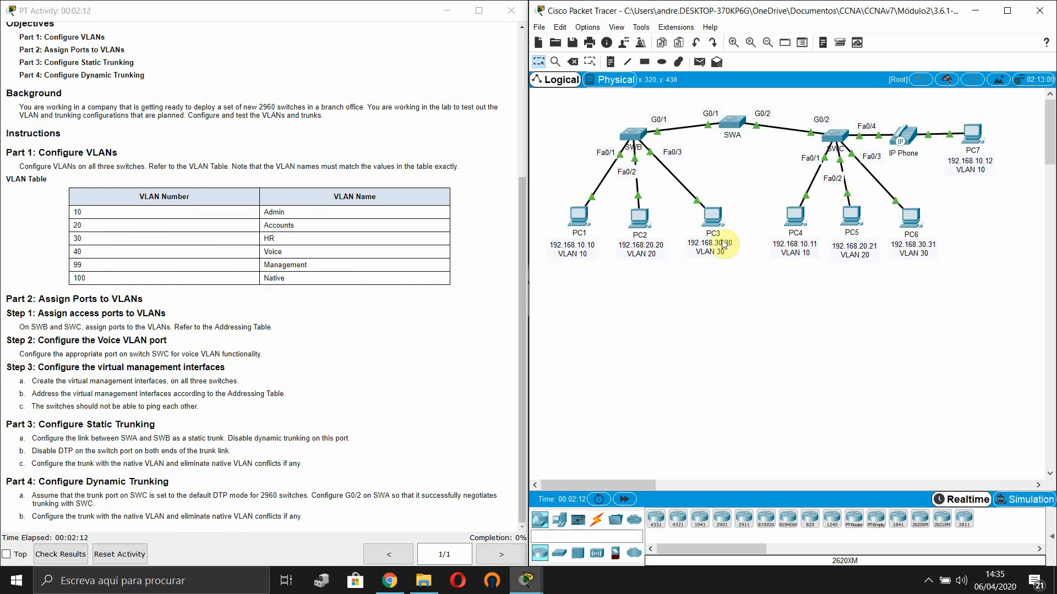
Open the command line of switch SWB, enter global configuration mode and move the window clear of the VLAN table
left_click(633, 134)
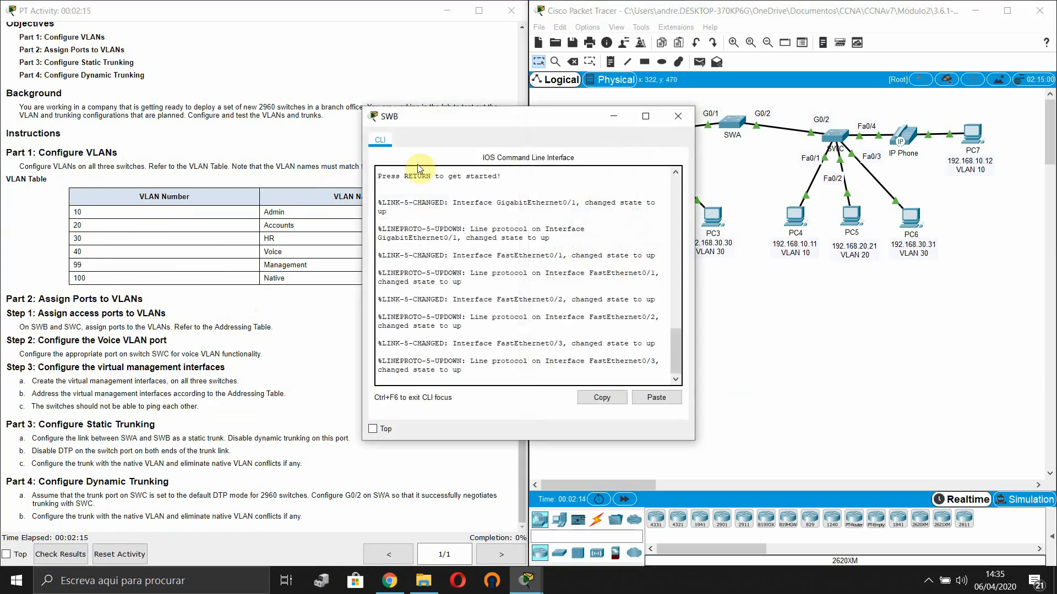
key("Return")
key("Return")
type("en")
key("Tab")
key("Return")
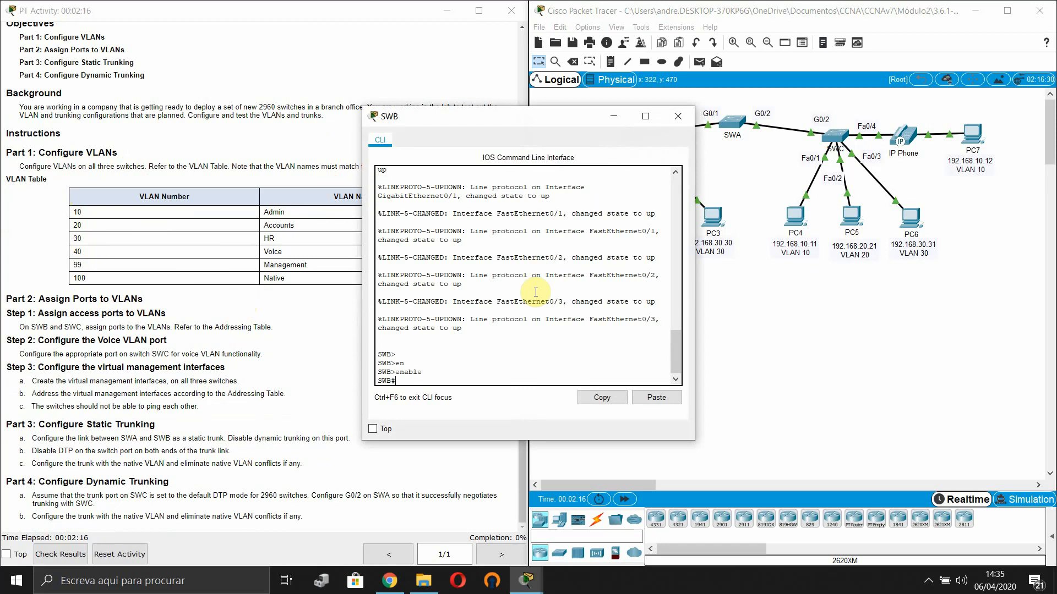
type("conf t")
key("Return")
key("Return")
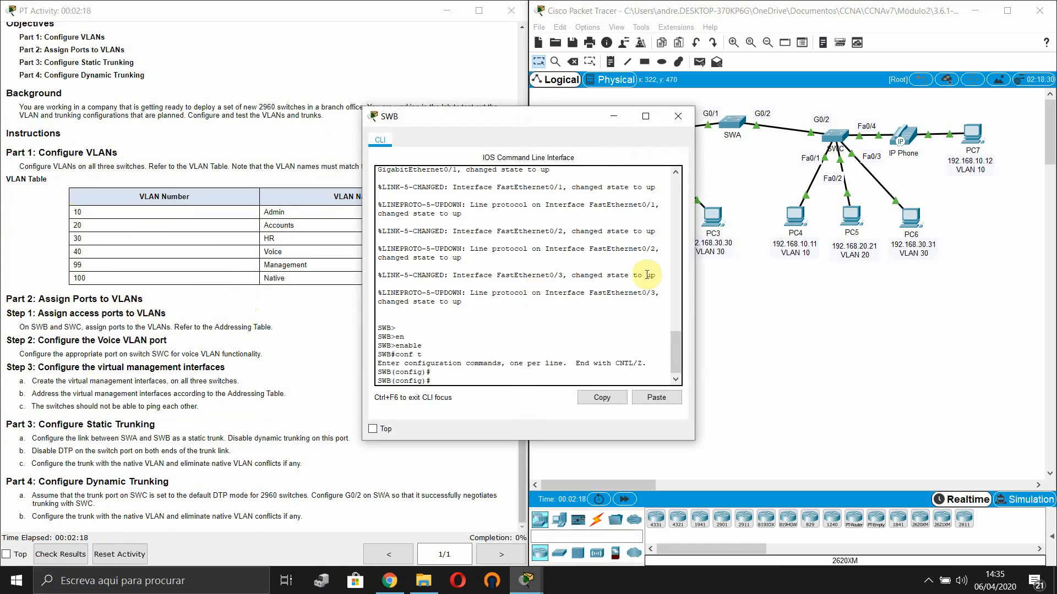
left_click_drag(543, 124, 692, 105)
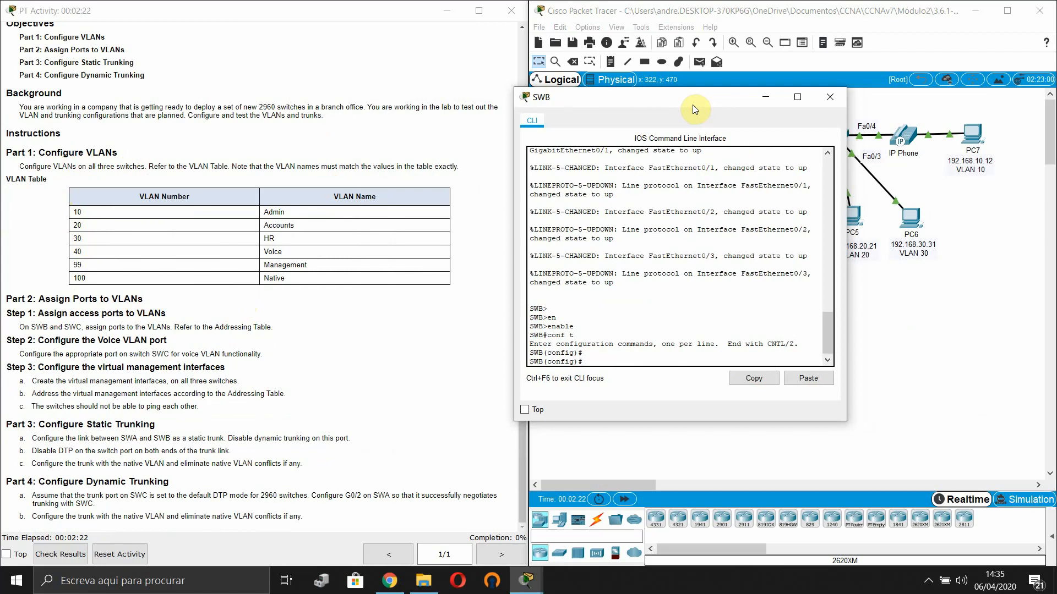
Leave global configuration mode on SWB to return to privileged EXEC mode
type("exit")
key("Return")
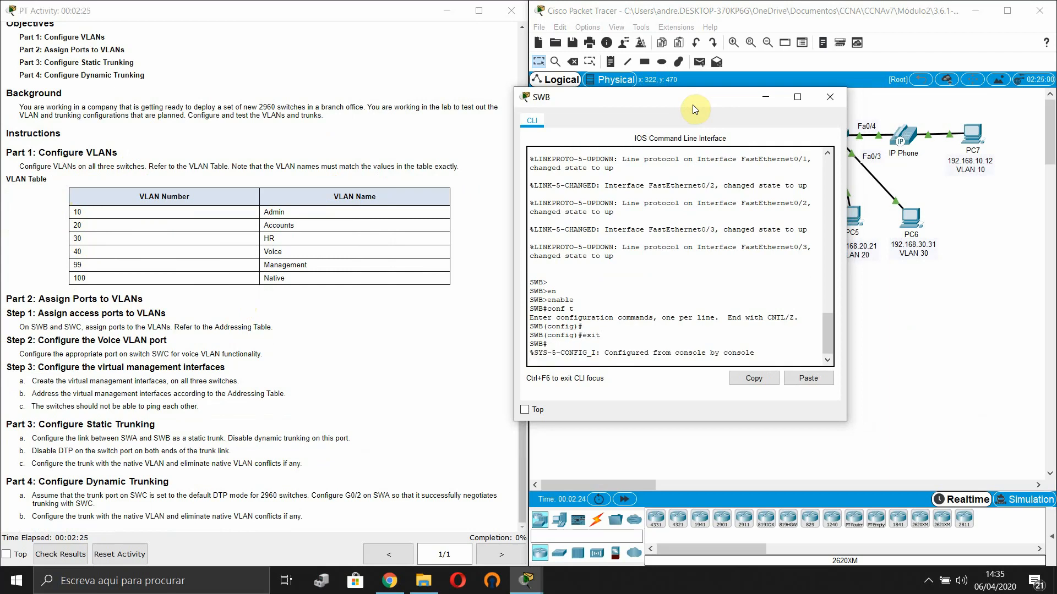
key("Return")
key("Return")
key("Return")
type("hist")
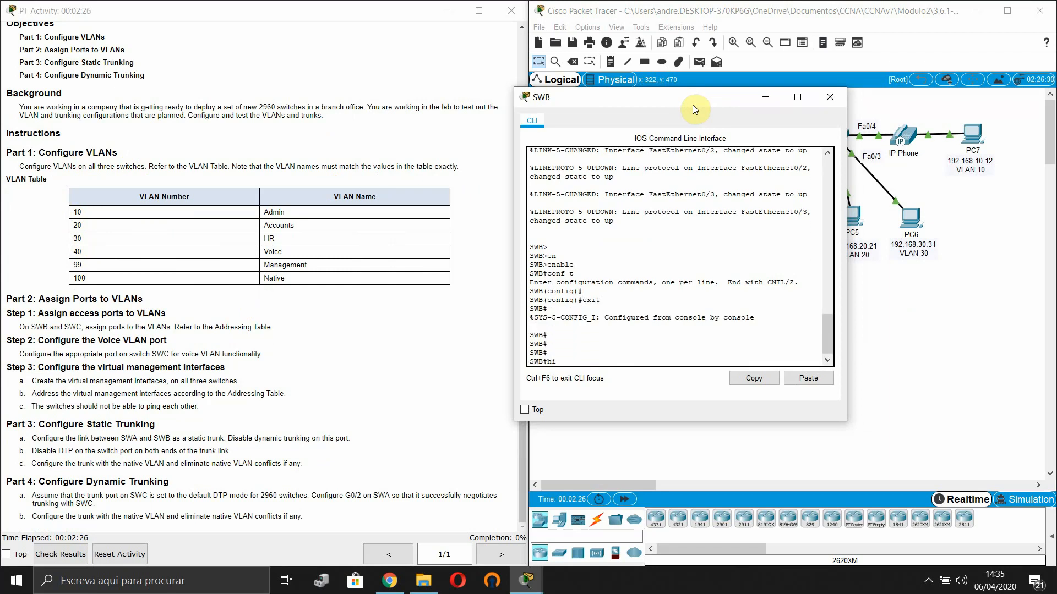
key("Tab")
key("BackSpace")
key("BackSpace")
key("BackSpace")
key("BackSpace")
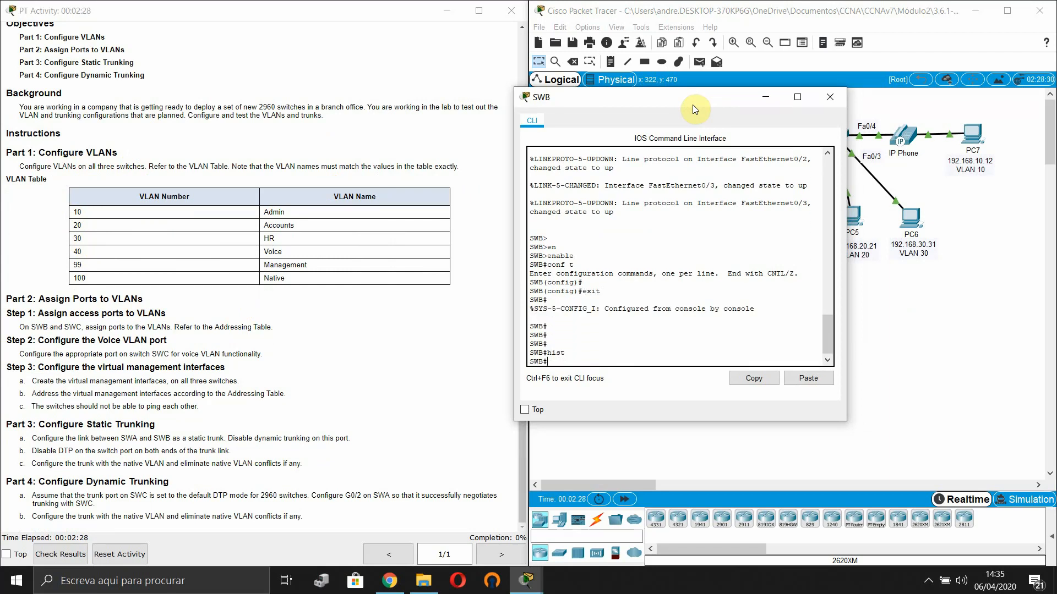
type("history")
key("Tab")
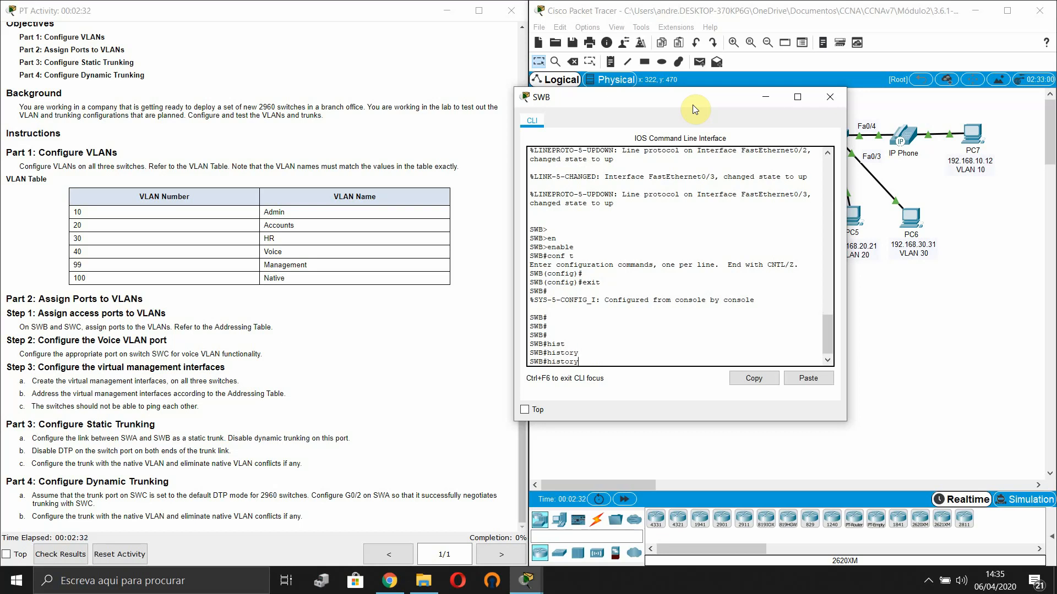
type("?")
key("BackSpace")
key("BackSpace")
key("BackSpace")
key("BackSpace")
key("BackSpace")
key("BackSpace")
key("BackSpace")
key("BackSpace")
type("s")
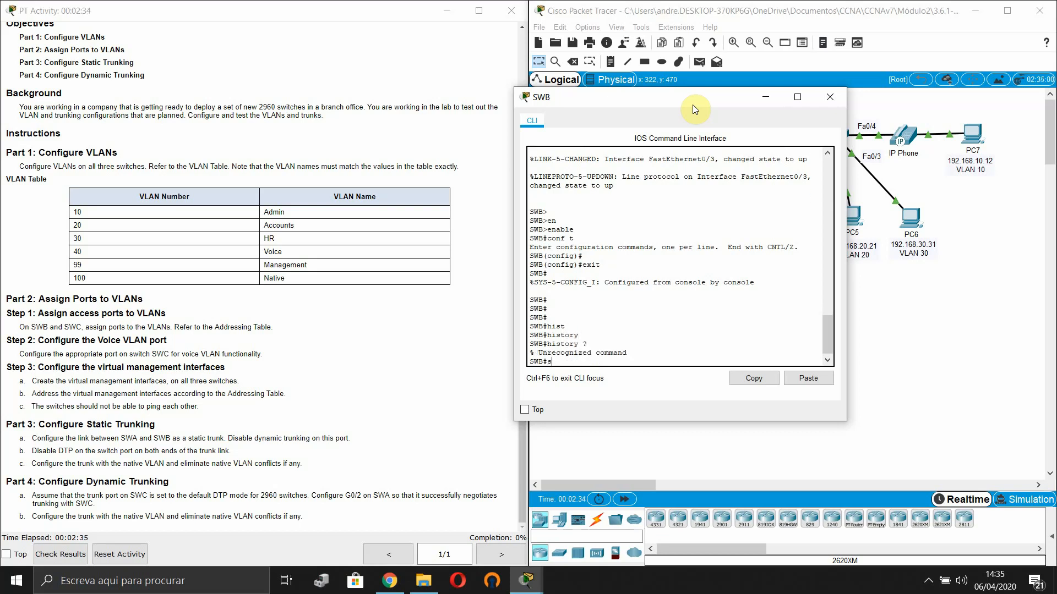
type("ize")
key("Tab")
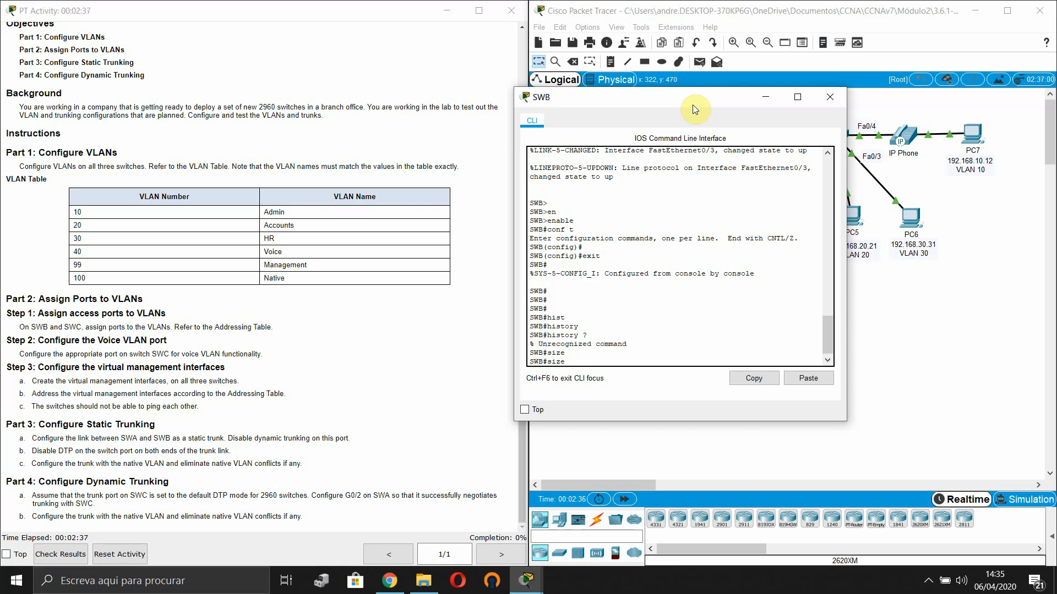
type("?")
key("BackSpace")
key("BackSpace")
key("BackSpace")
type("e")
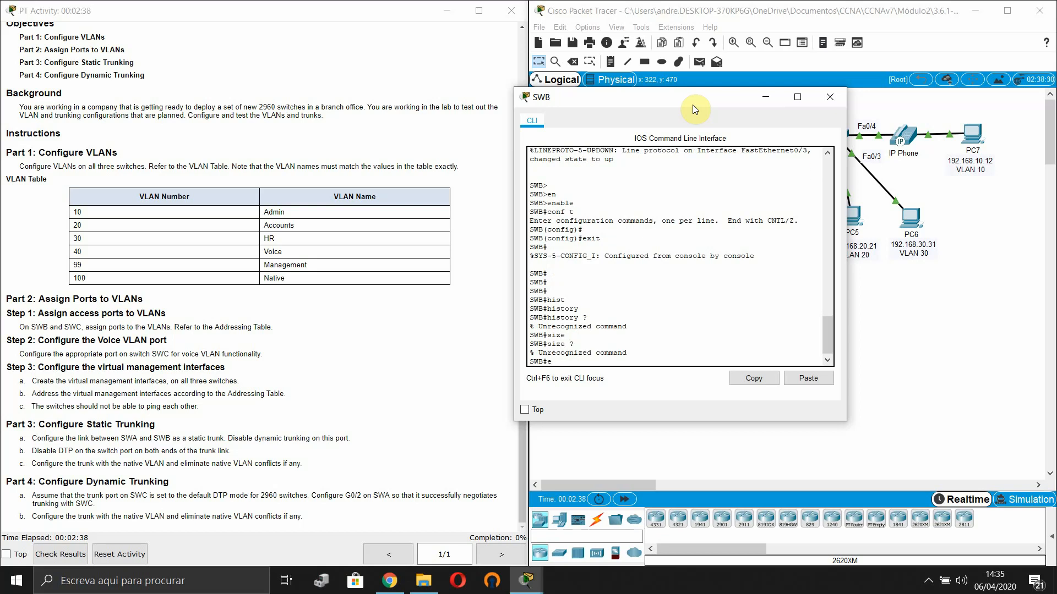
type("xi")
key("BackSpace")
key("BackSpace")
key("BackSpace")
Look up the allowed terminal history size on SWB and set it to 256
type("termini")
key("Tab")
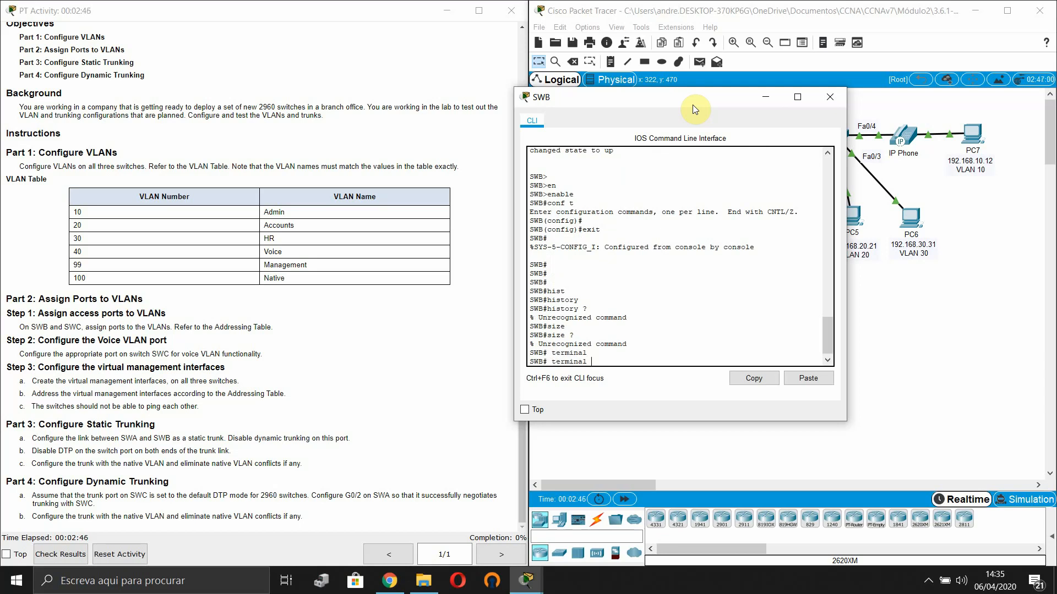
type("his")
key("Tab")
type("siz")
key("Tab")
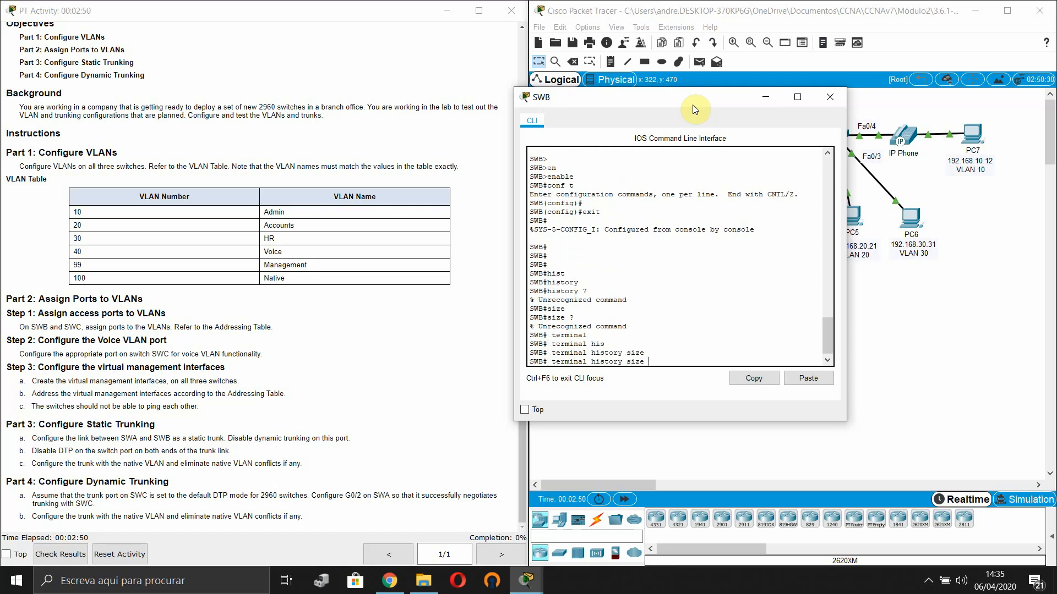
type("?")
type("255")
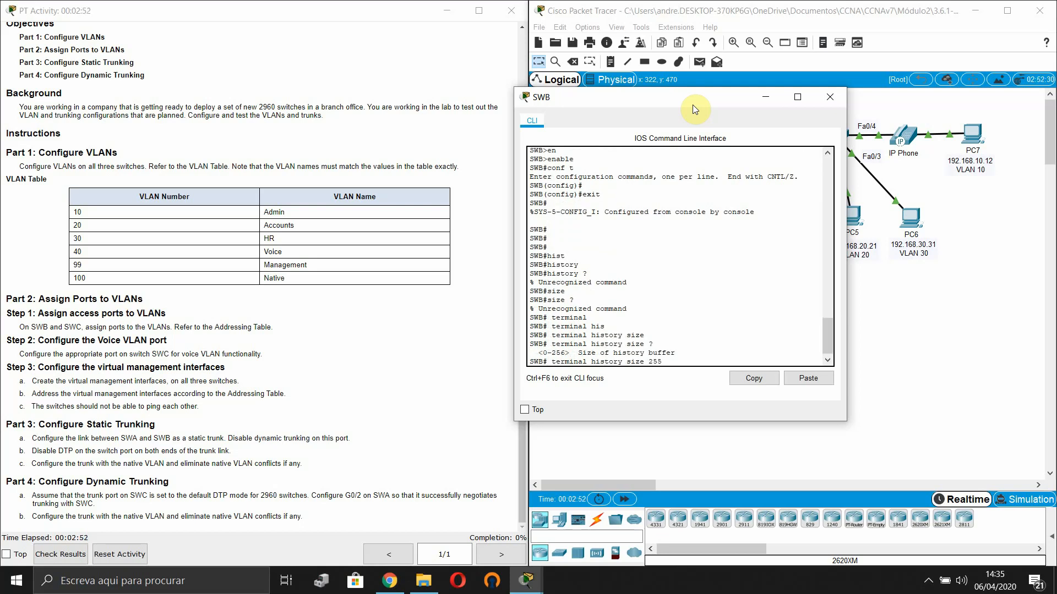
key("BackSpace")
type("6")
key("Return")
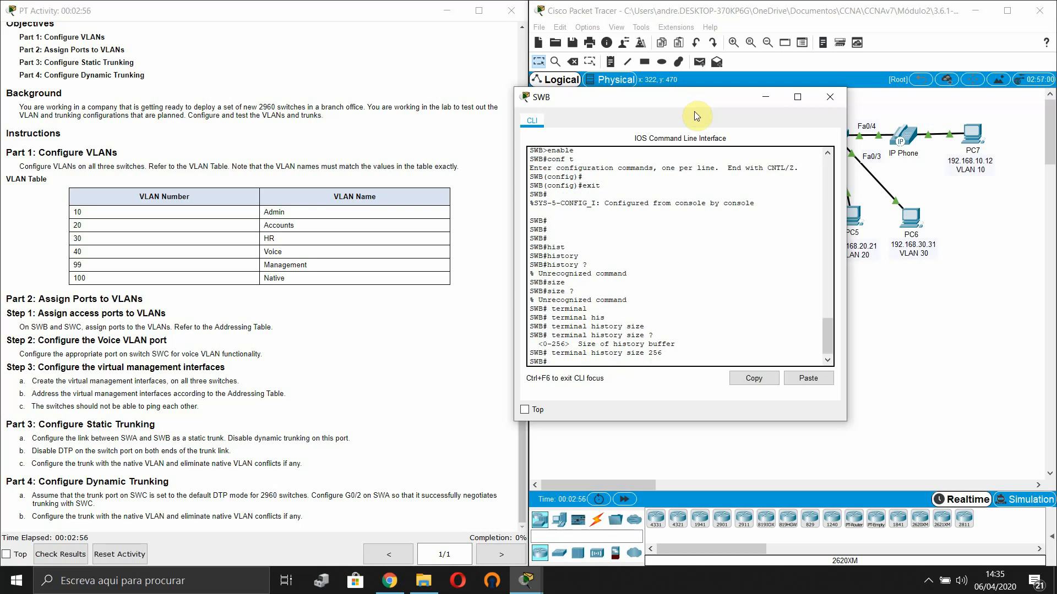
key("Return")
key("Return")
Enter global configuration mode on SWB, create VLAN 10 named Admin and exit VLAN configuration
type("conf t")
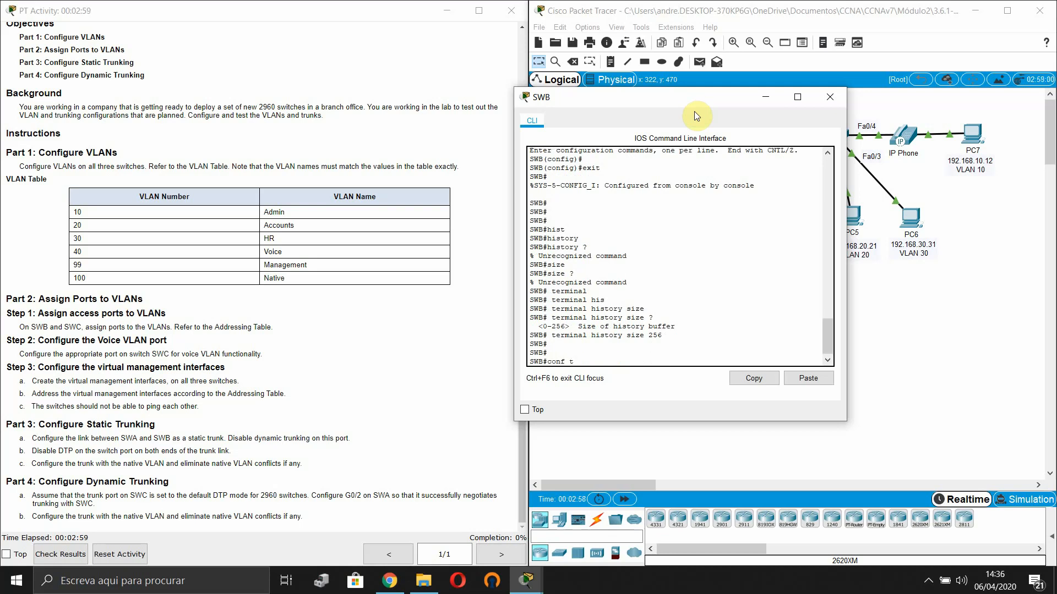
key("Return")
key("Return")
key("Return")
type("vlan")
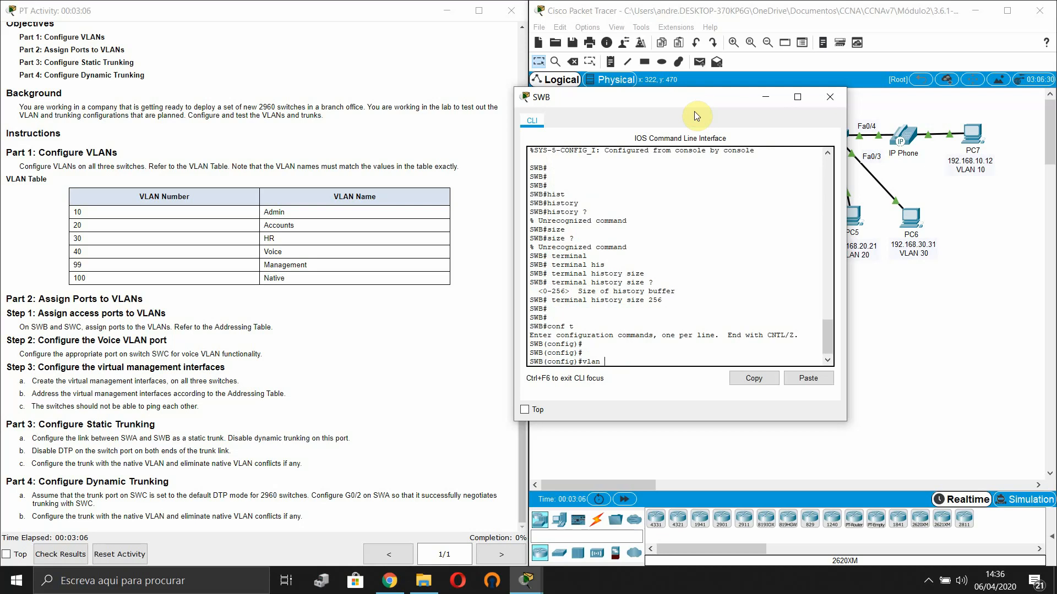
type("10")
key("Return")
type("nam")
key("Tab")
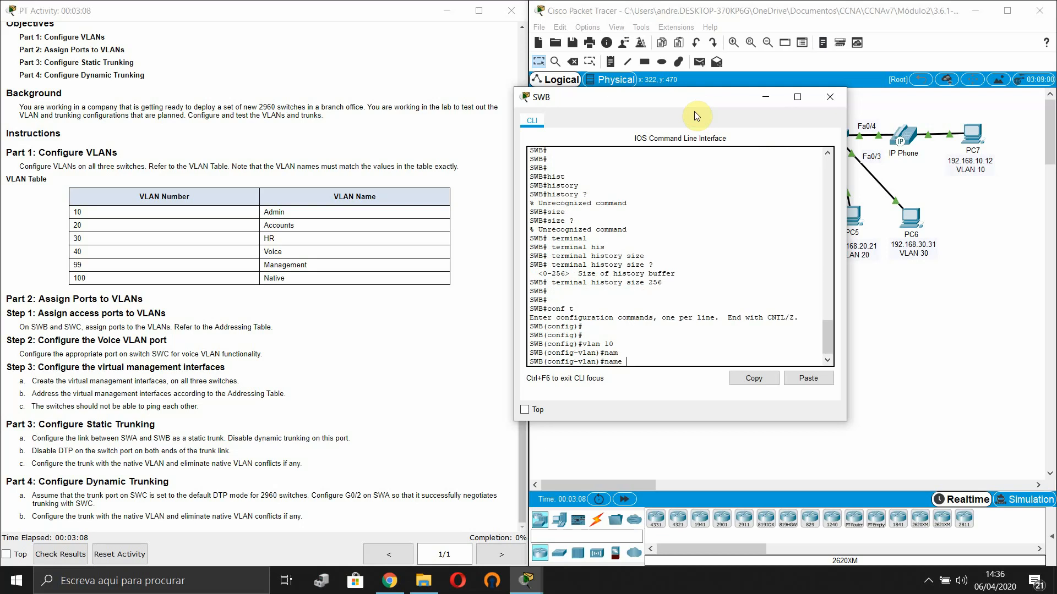
type("Admin")
key("Return")
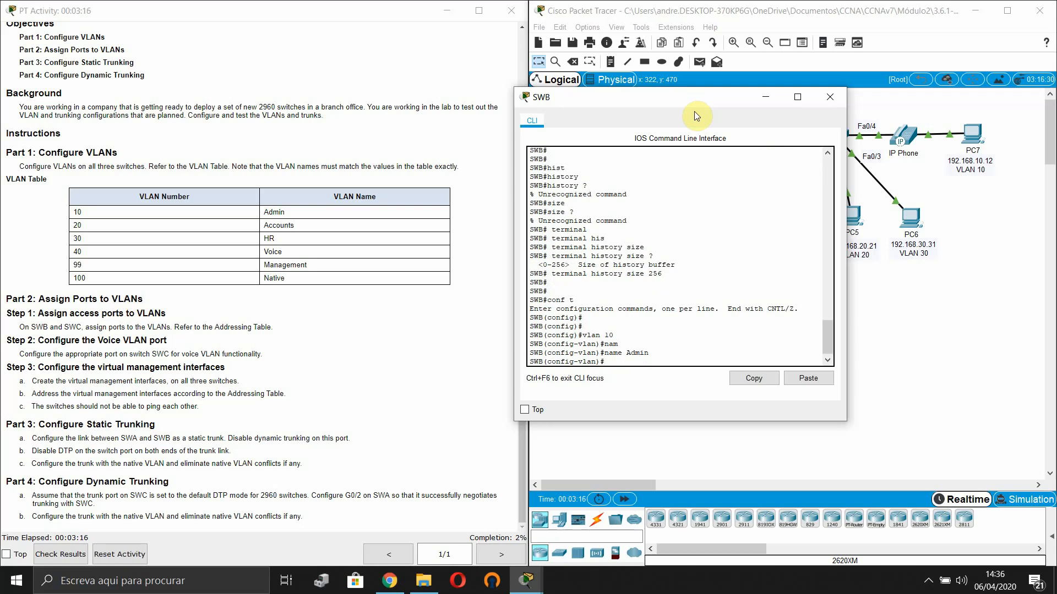
type("exi")
key("Return")
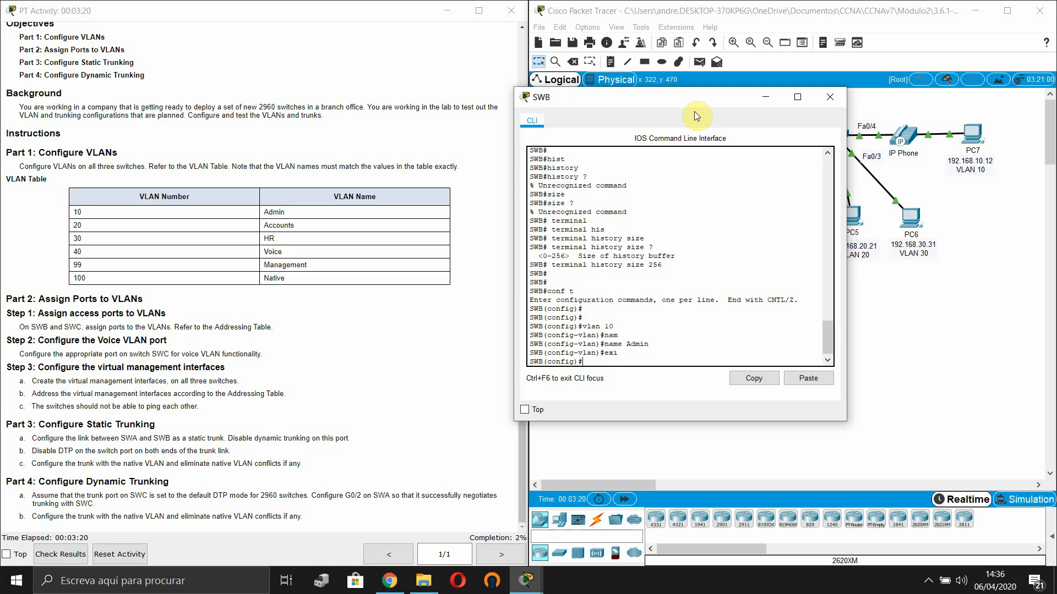
Create VLAN 20 on SWB and name it Accounts
type("vlan 1020")
key("Return")
type("na")
key("Tab")
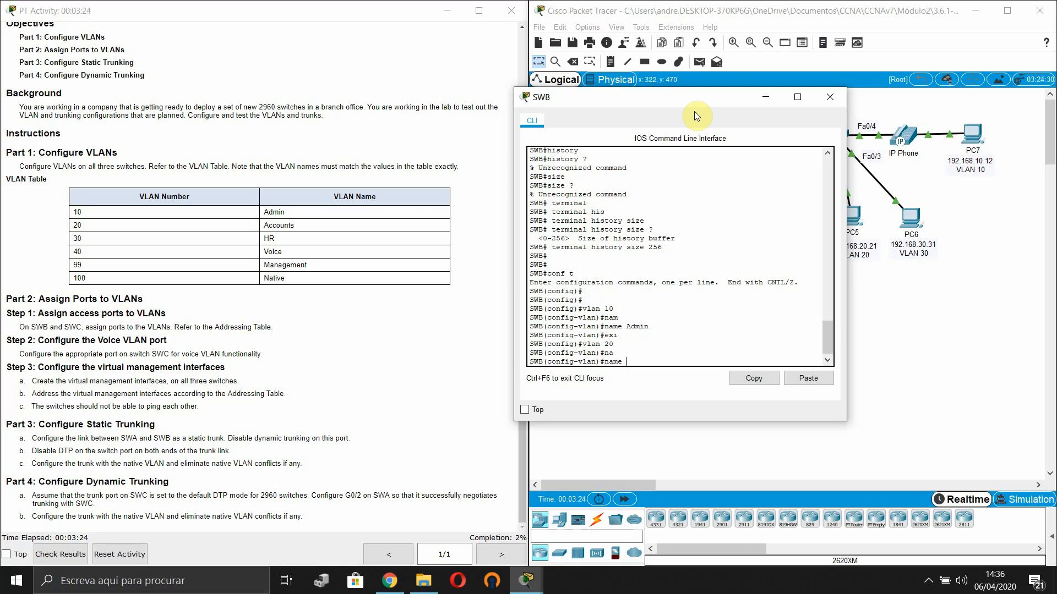
type("Accounts")
key("Return")
Create VLAN 30 on SWB and name it HR
type("vlan 20")
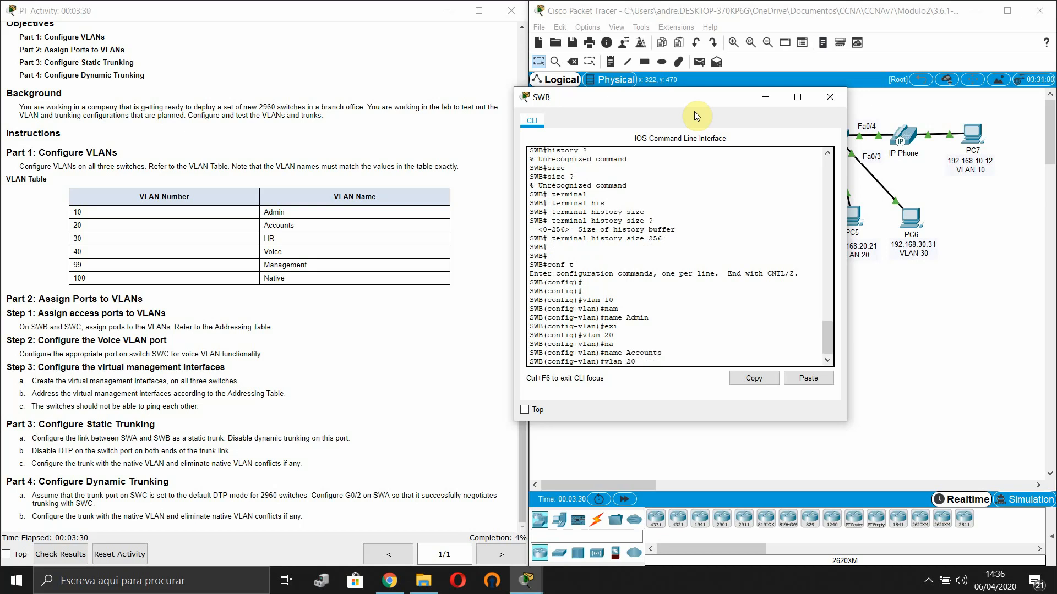
key("BackSpace")
key("BackSpace")
type("30")
key("Return")
type("na")
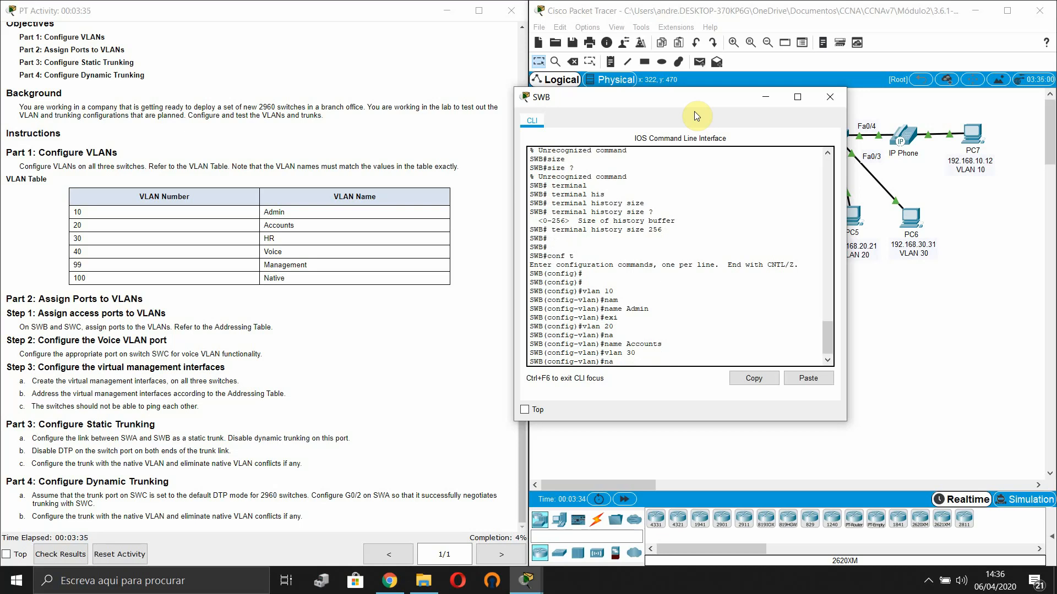
key("Tab")
type("H")
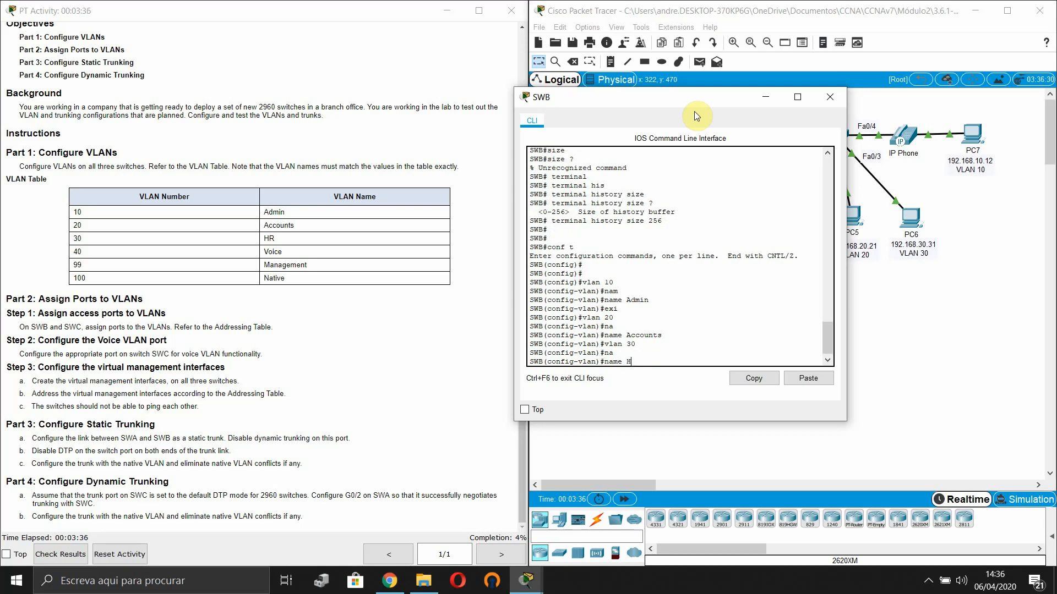
type("R")
key("Return")
Create VLAN 40 on SWB and name it Voice
type("vlan")
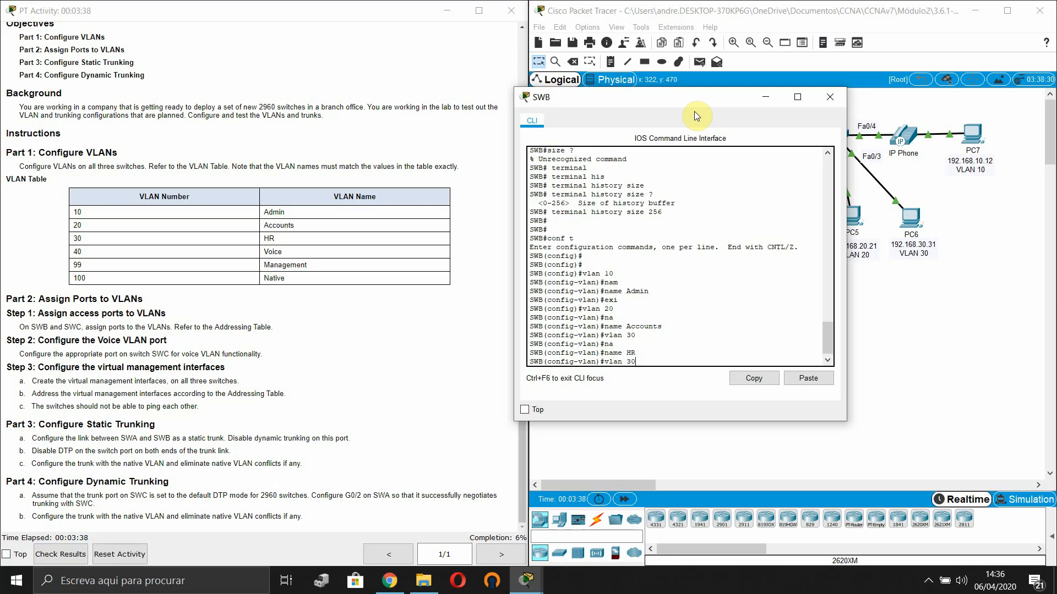
type(" 40")
key("Return")
type("na")
key("Tab")
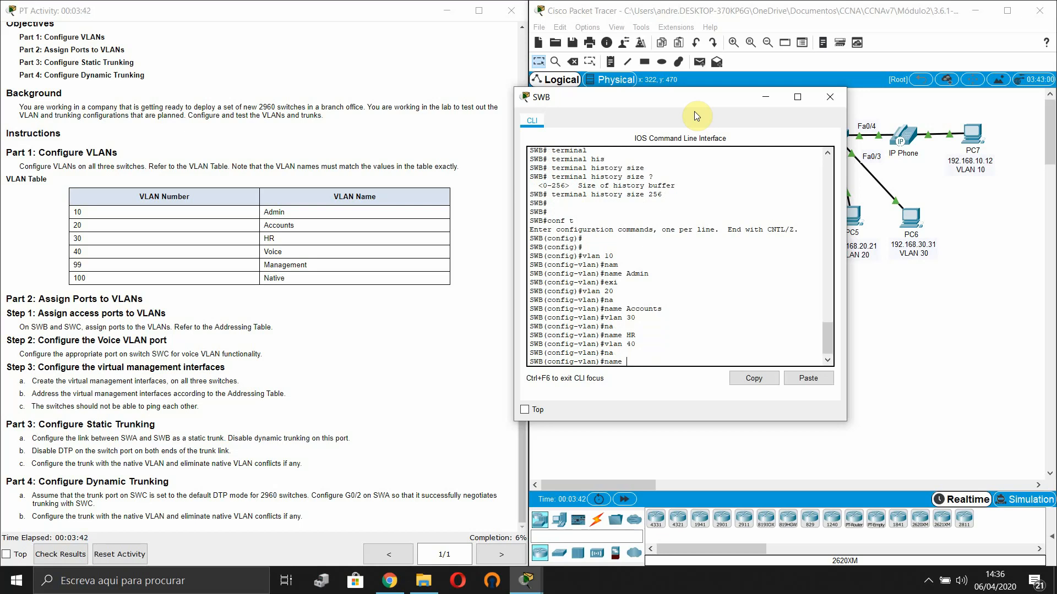
type("Voice")
key("Return")
Create VLAN 99 on SWB and name it Management
type("vlan)#vlan")
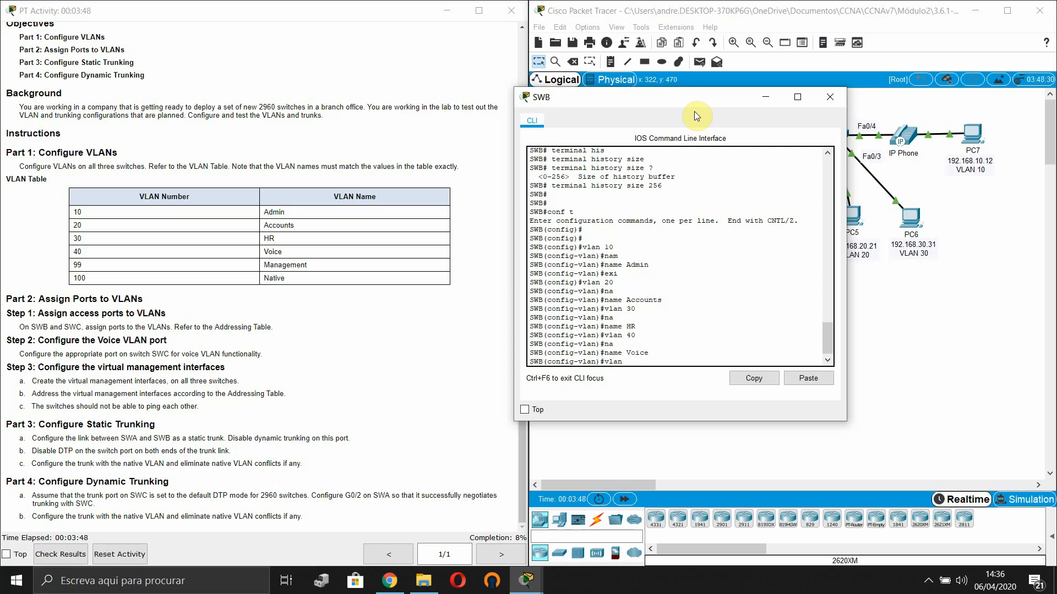
type(" 99")
key("Return")
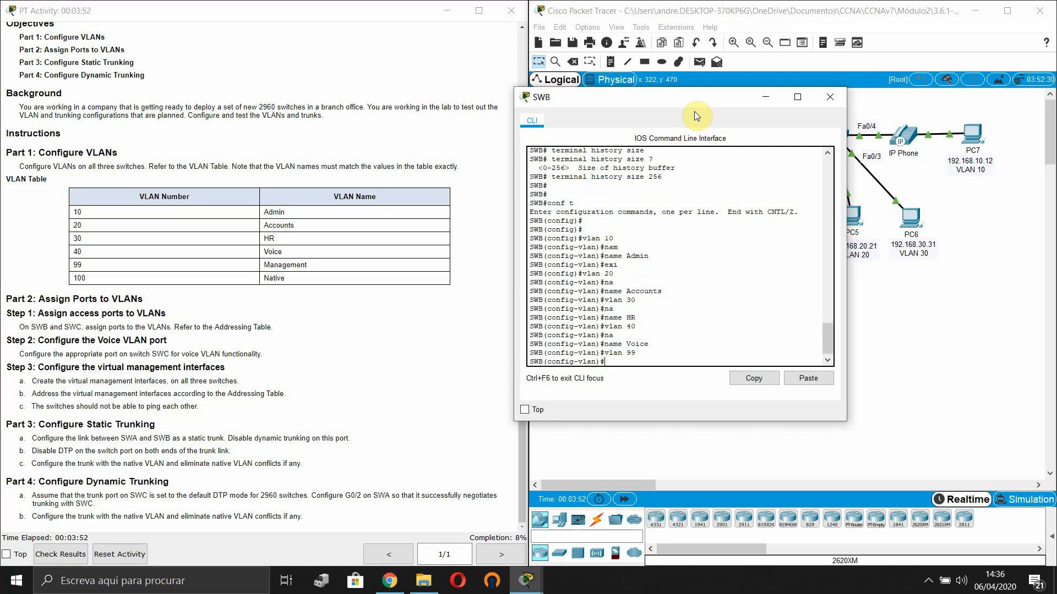
type("nam")
key("Tab")
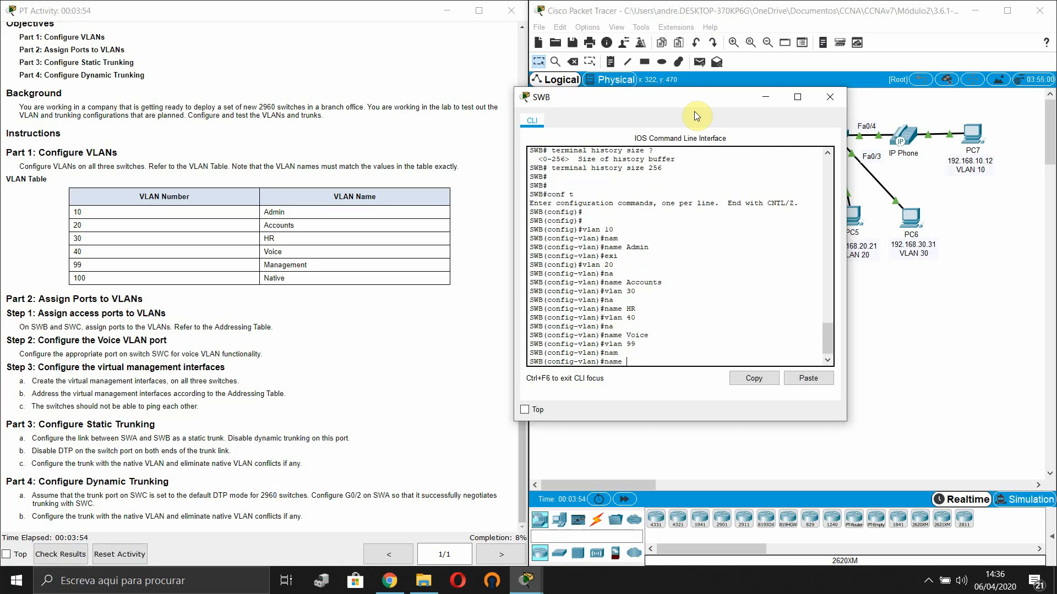
type("Management")
key("Return")
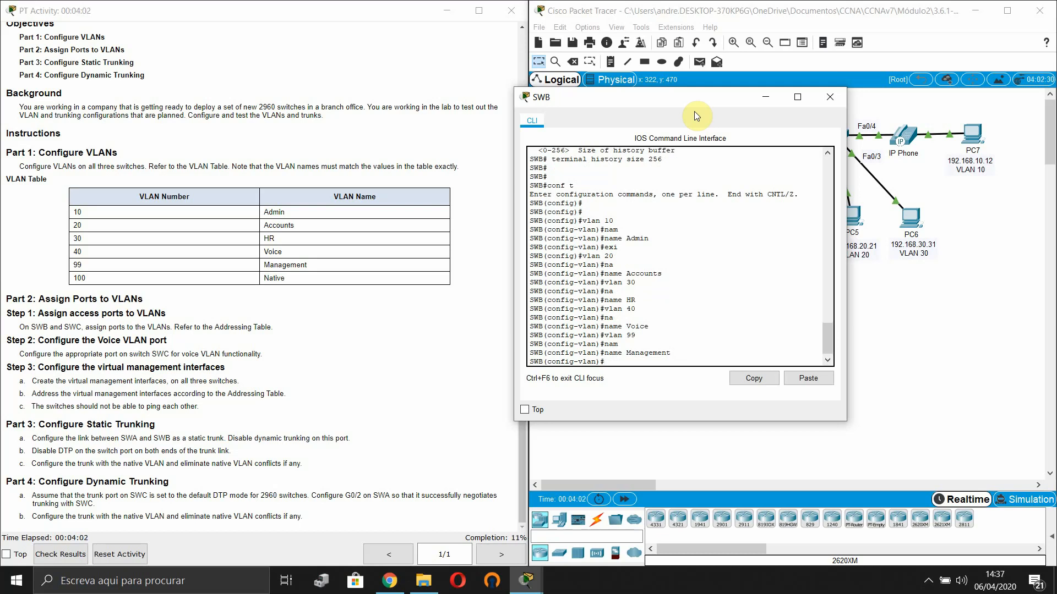
Create VLAN 100 on SWB, name it Native and exit VLAN configuration
key("Up")
key("Down")
type("vlan 100")
key("Return")
type("na")
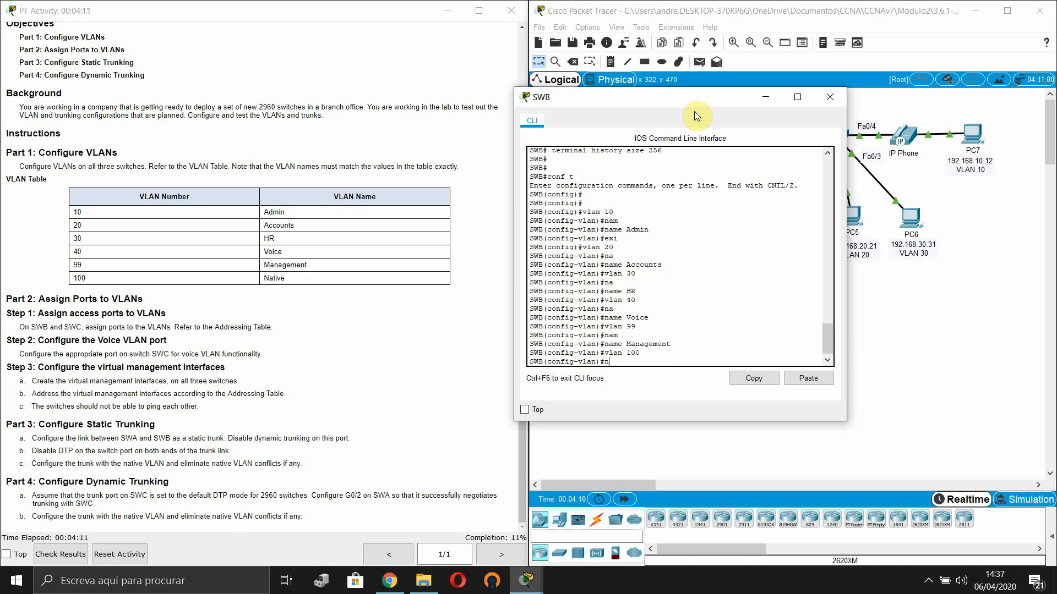
key("Tab")
type("Nat")
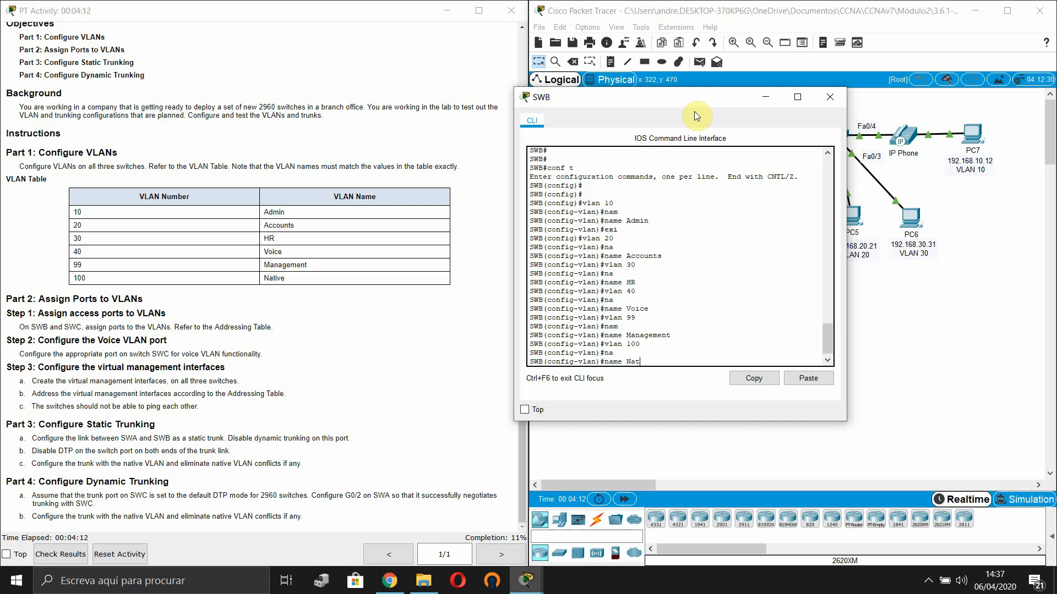
type("ive")
key("Return")
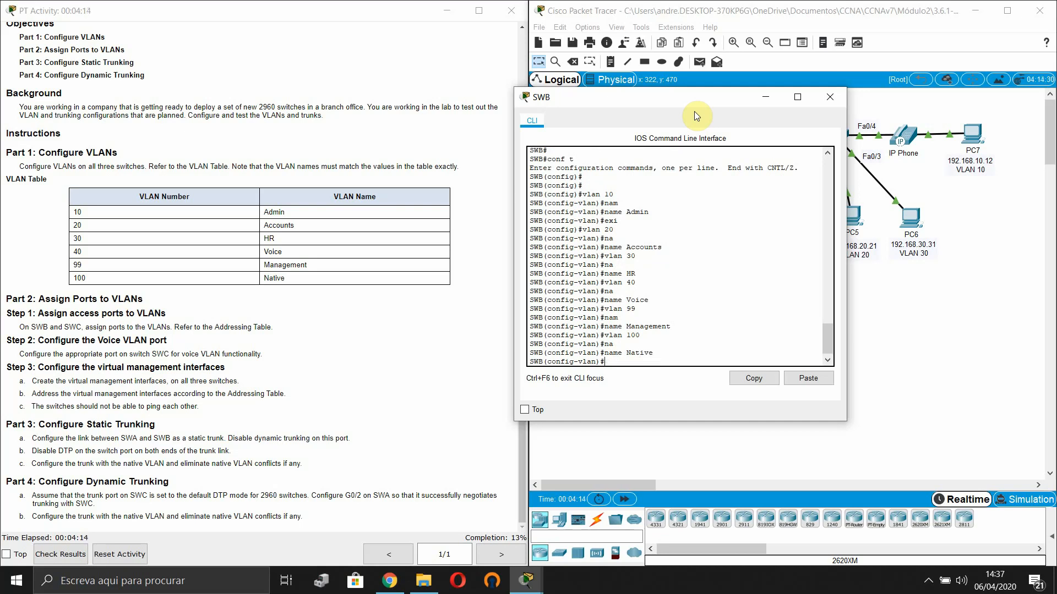
key("Return")
type("e")
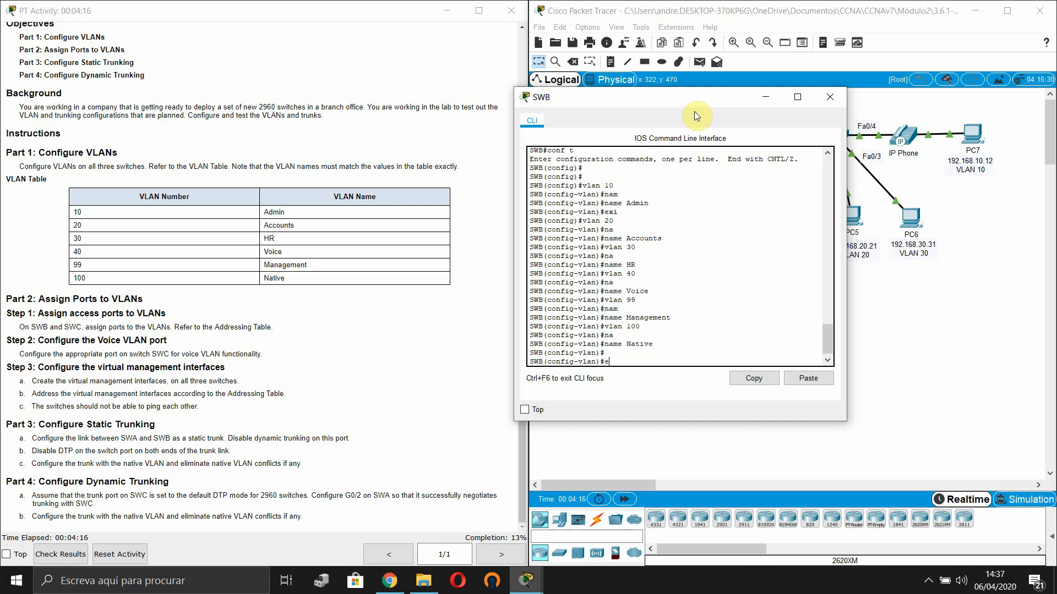
type("xi")
key("Tab")
key("Return")
key("Return")
List SWB's command history from configuration mode and copy the VLAN commands from vlan 10 through the final exit
type("do")
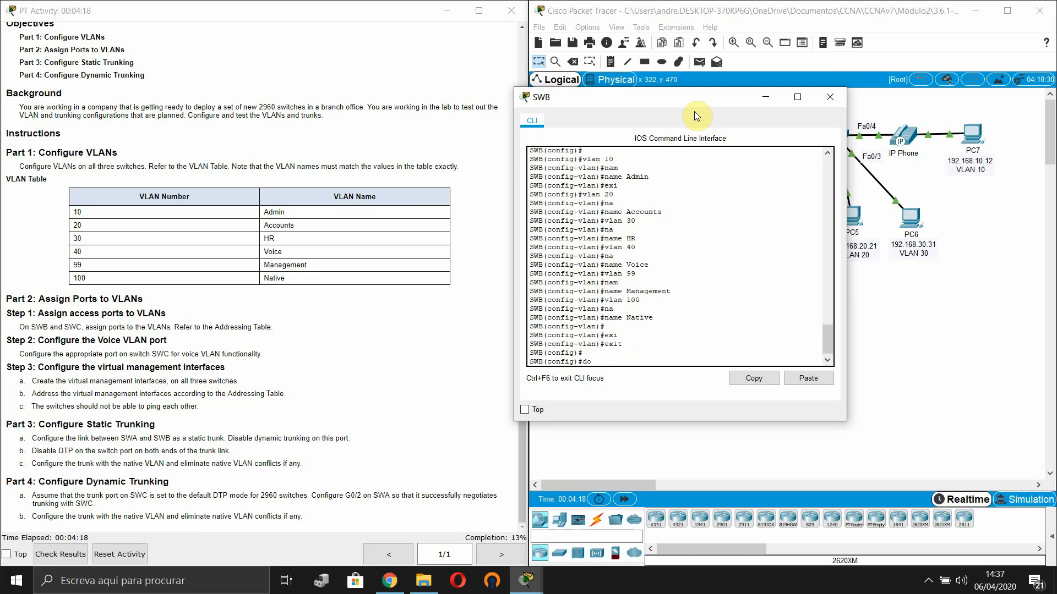
type(" show hist")
key("Return")
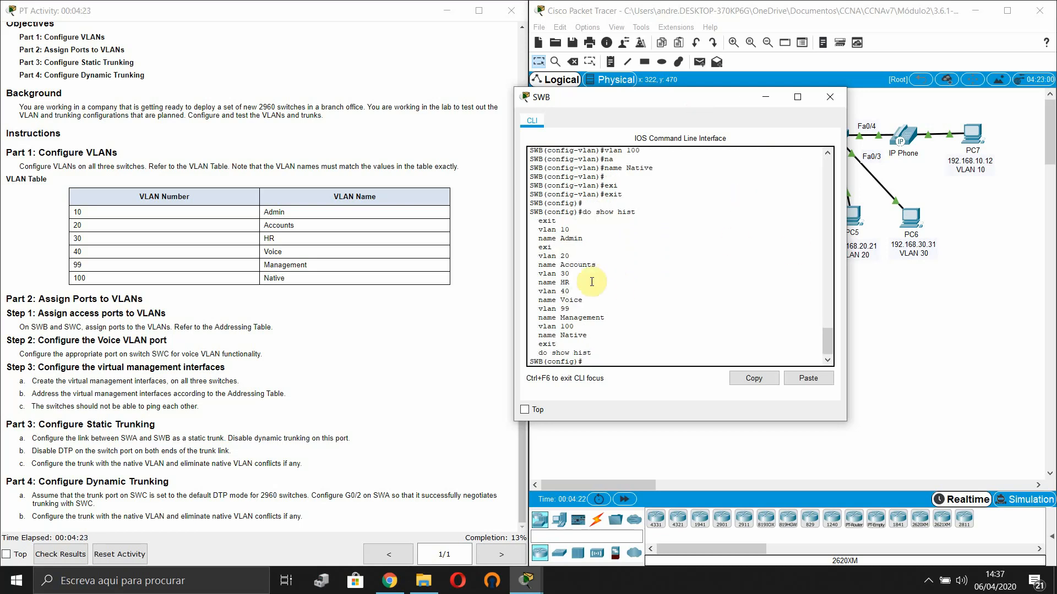
left_click_drag(534, 228, 600, 346)
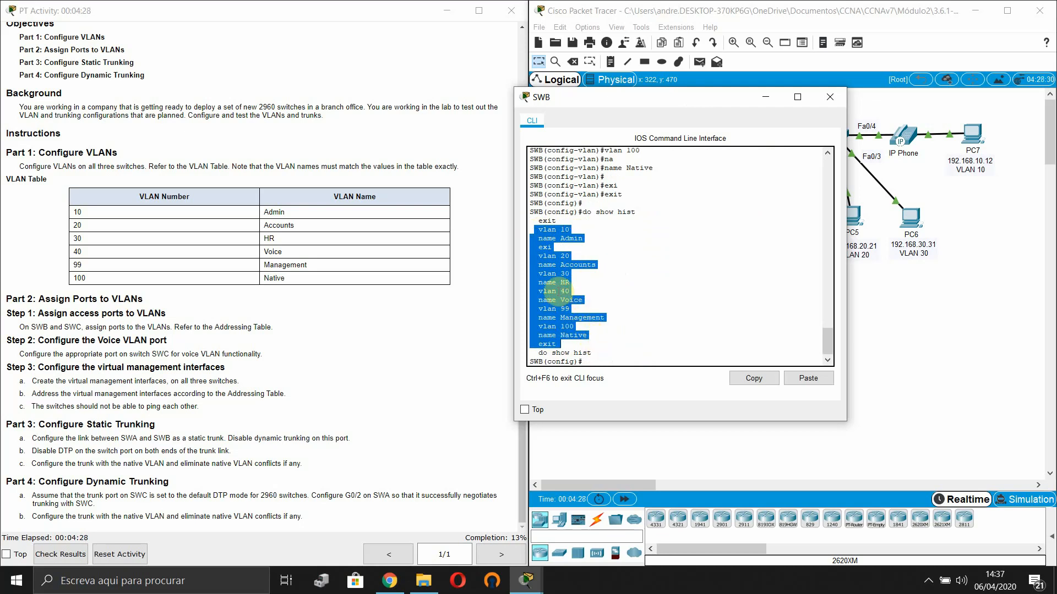
right_click(560, 293)
left_click(574, 300)
Open the command line of switch SWA and enter privileged mode followed by global configuration mode
left_click(976, 306)
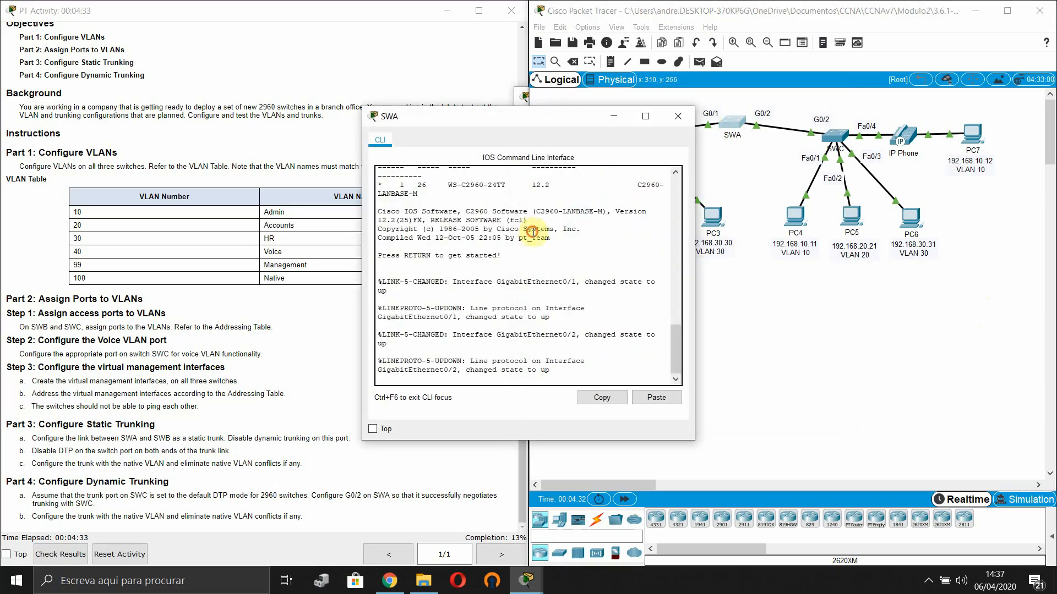
key("Return")
key("Return")
type("en")
key("Tab")
key("Return")
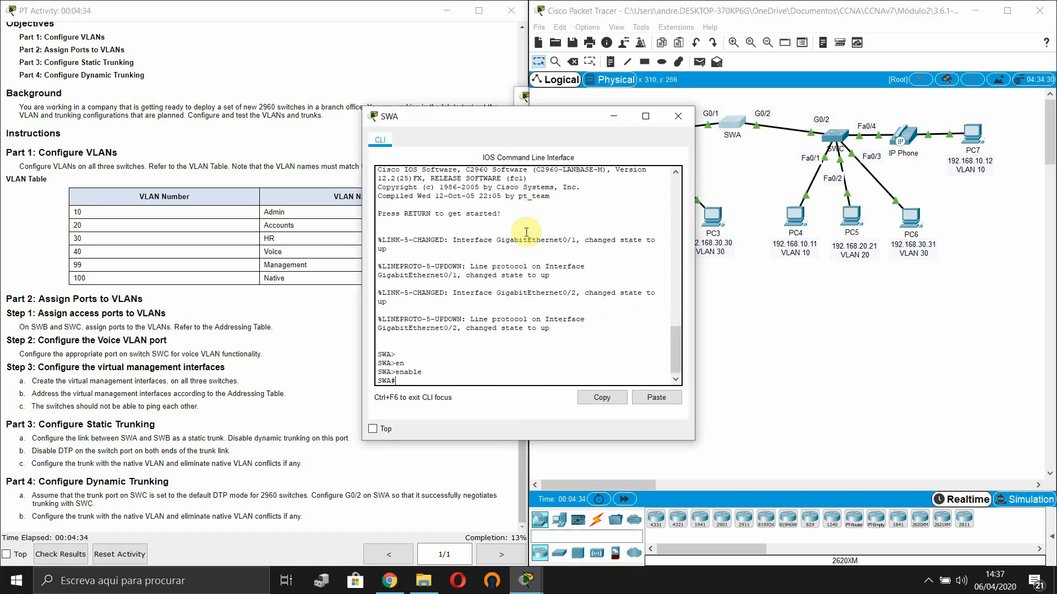
type("conf t")
key("Return")
key("Return")
key("Return")
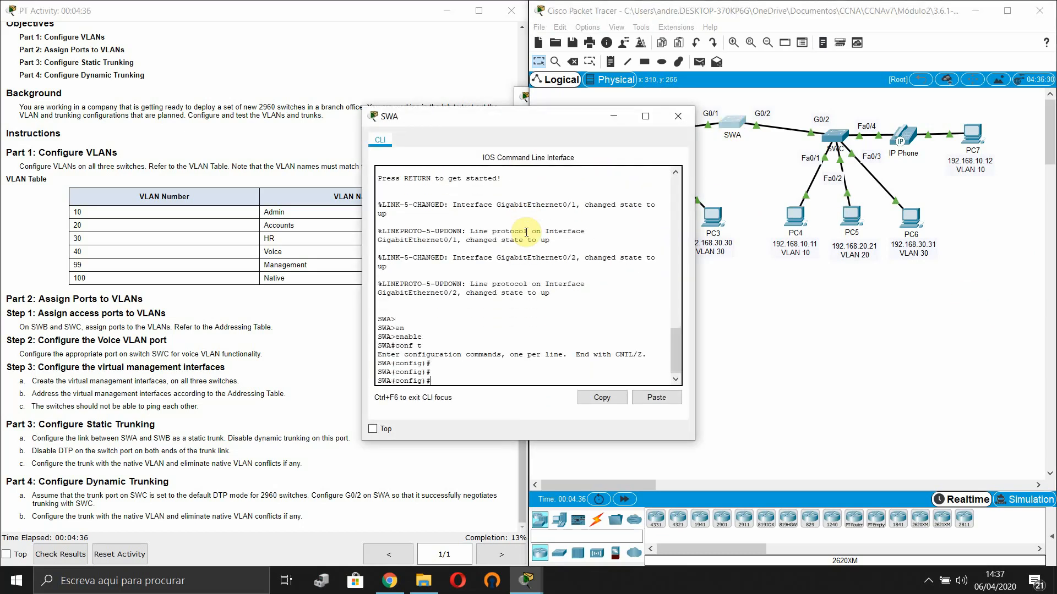
Paste the copied VLAN commands into SWA to create VLANs 10, 20, 30, 40, 99 and 100 with their names
right_click(456, 372)
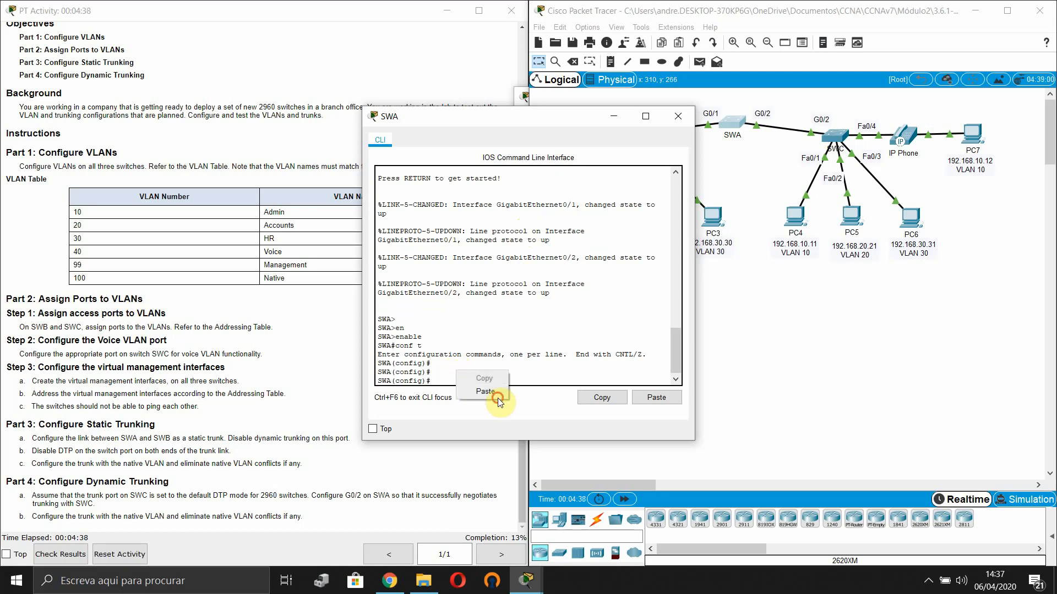
left_click(485, 391)
key("Return")
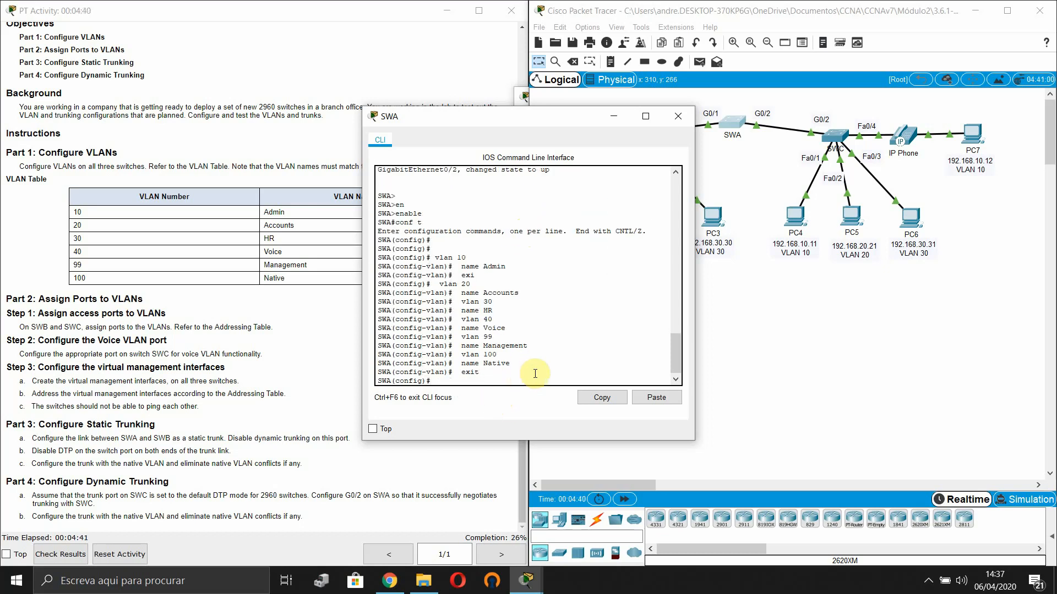
key("Return")
key("Return")
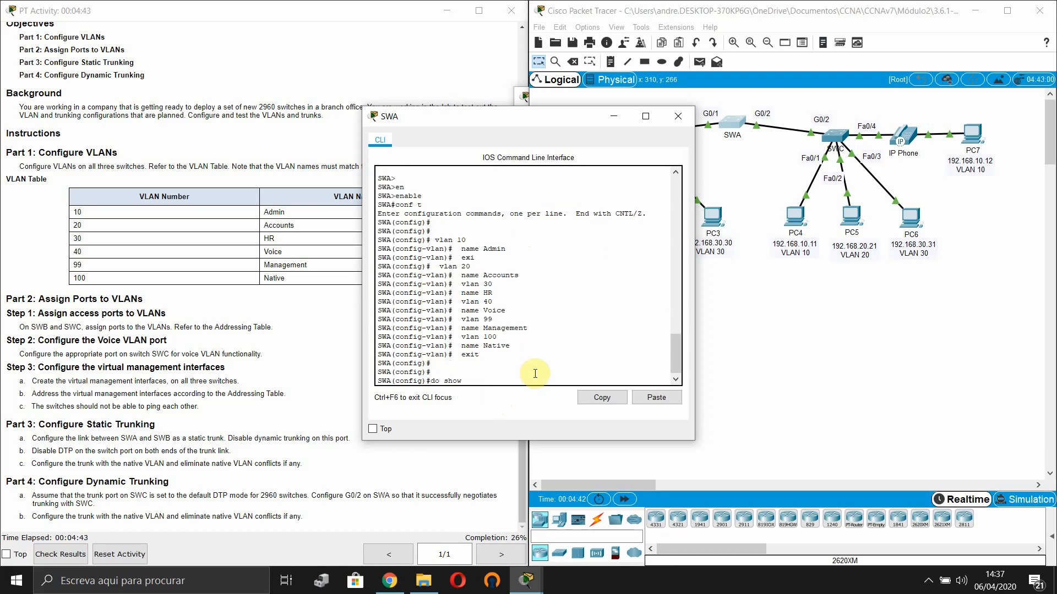
Run do show vlan brief on SWA, compare VLANs 10 to 100 with the VLAN table, and put the SWA window away
type("do show vlan brief")
key("Return")
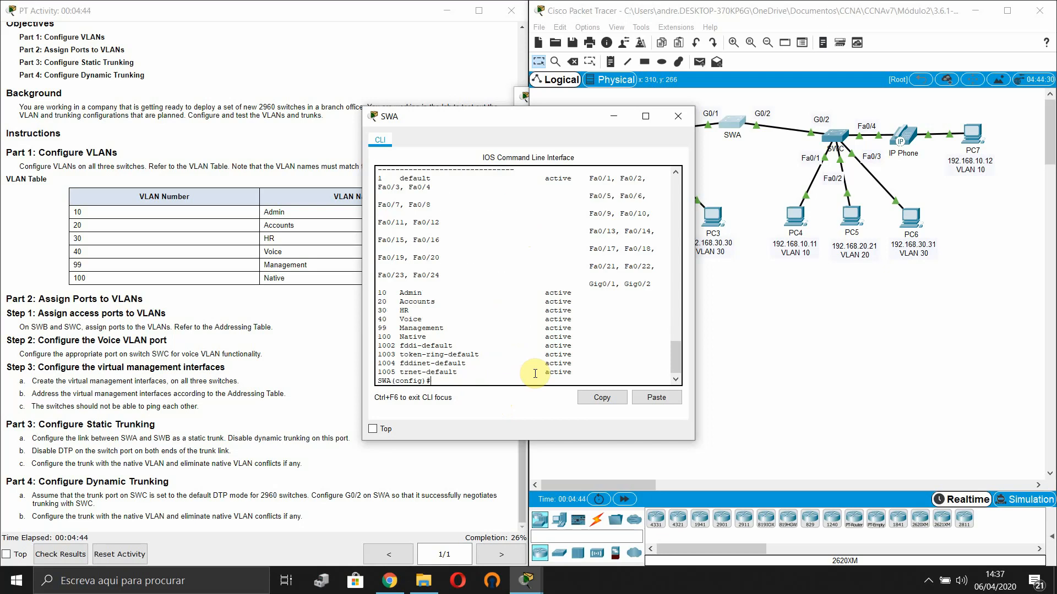
left_click_drag(695, 332, 1015, 355)
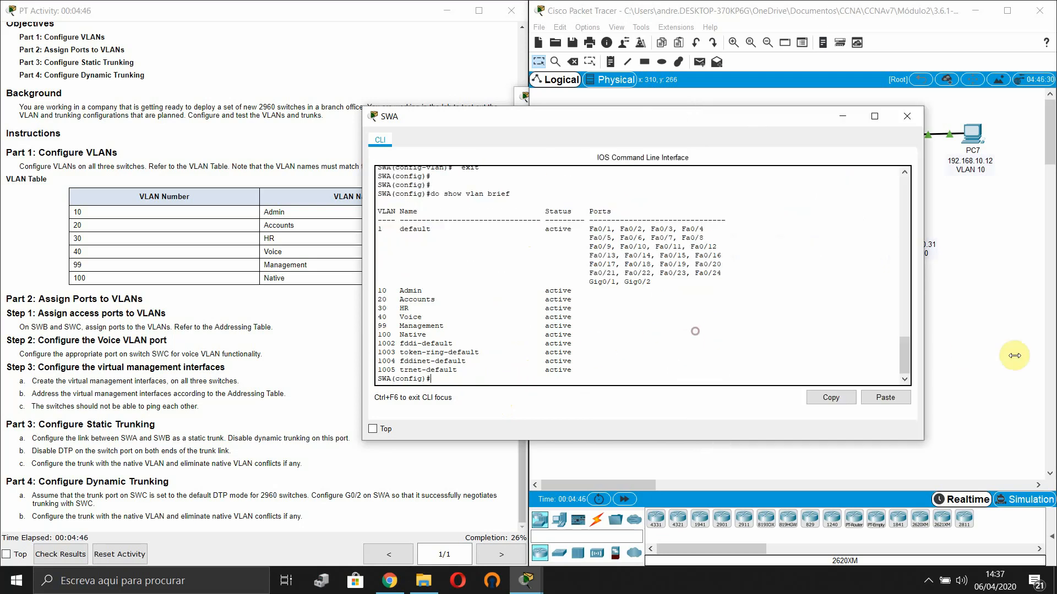
left_click_drag(426, 118, 523, 69)
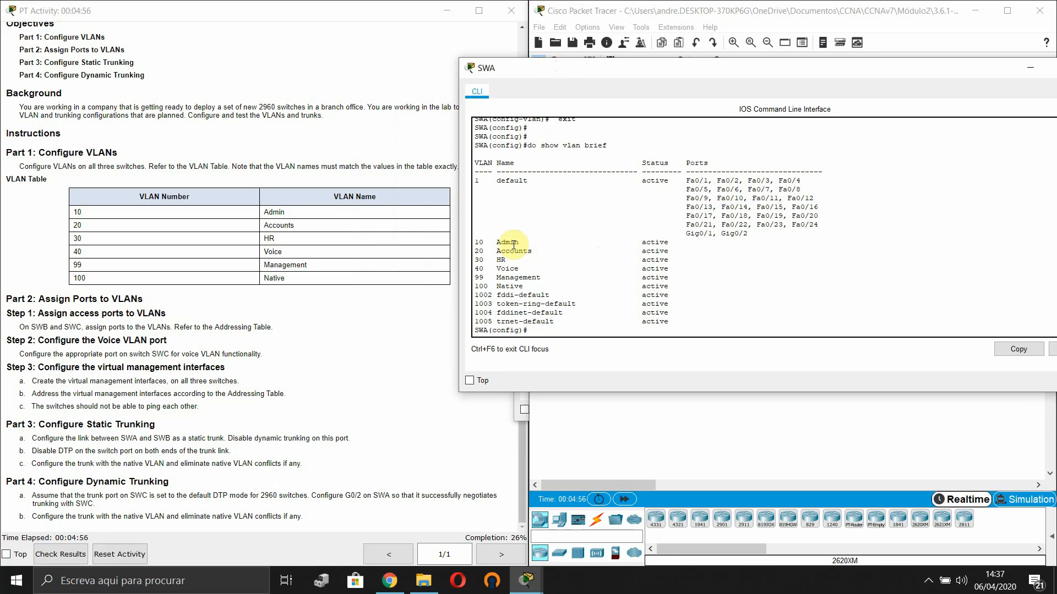
left_click(474, 244)
left_click_drag(494, 242, 544, 286)
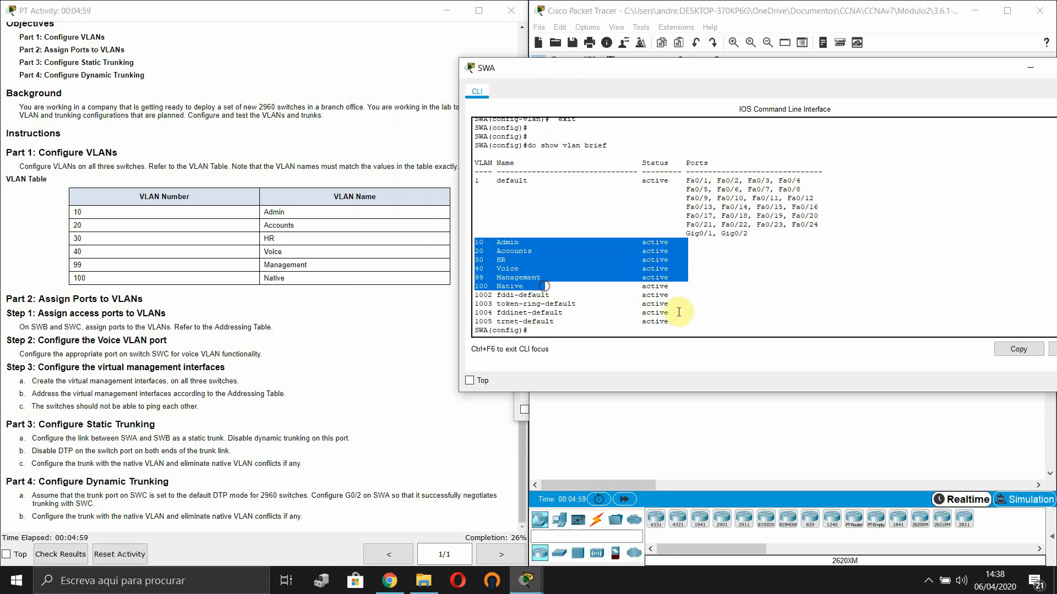
double_click(879, 70)
left_click(923, 92)
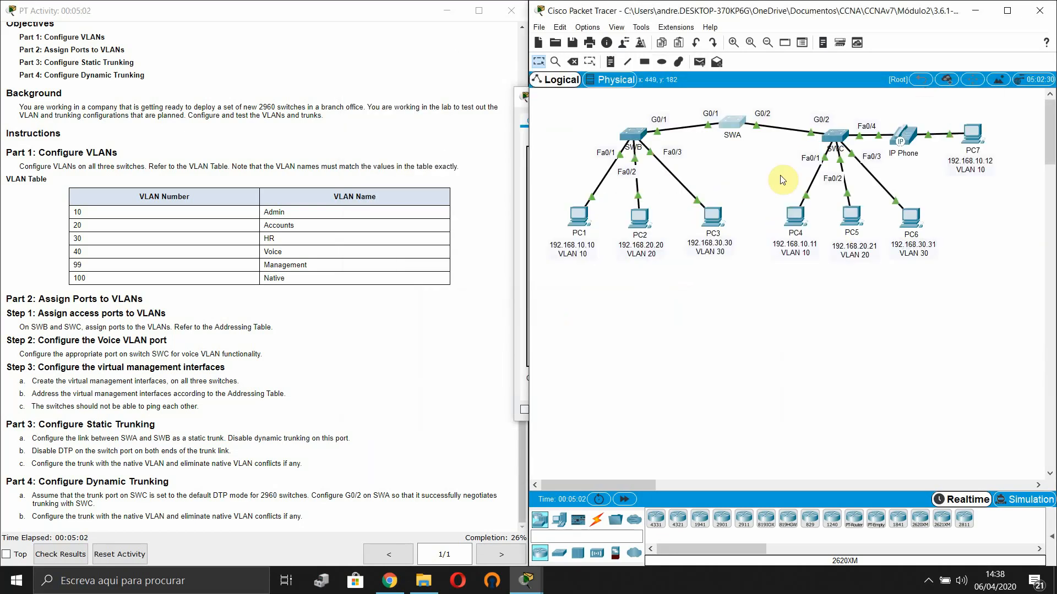
Open the command line of switch SWC and enter privileged mode followed by global configuration mode
left_click(836, 136)
left_click(596, 245)
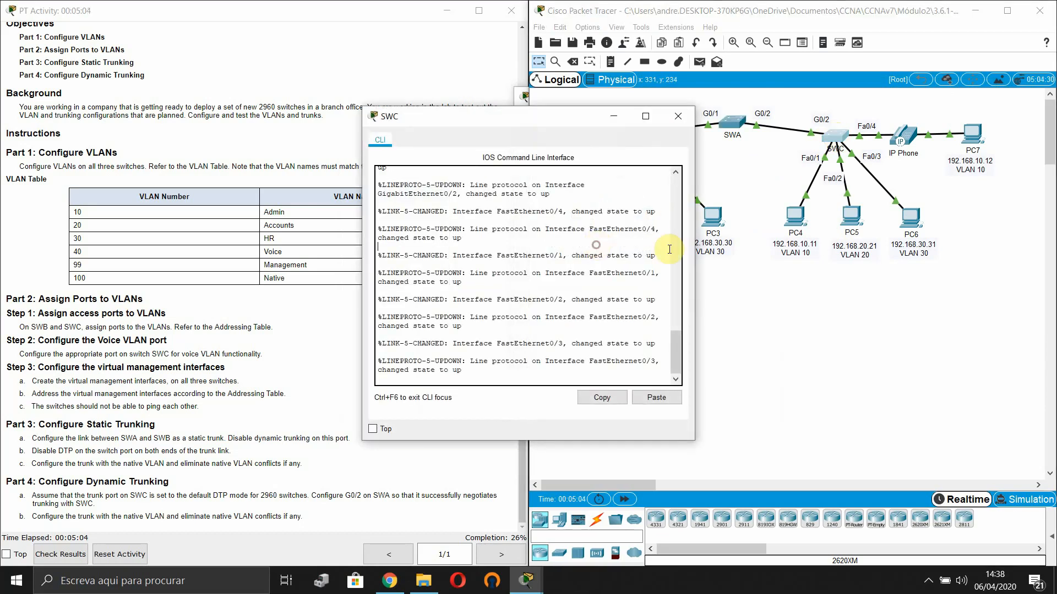
key("Return")
key("Return")
type("en")
key("Tab")
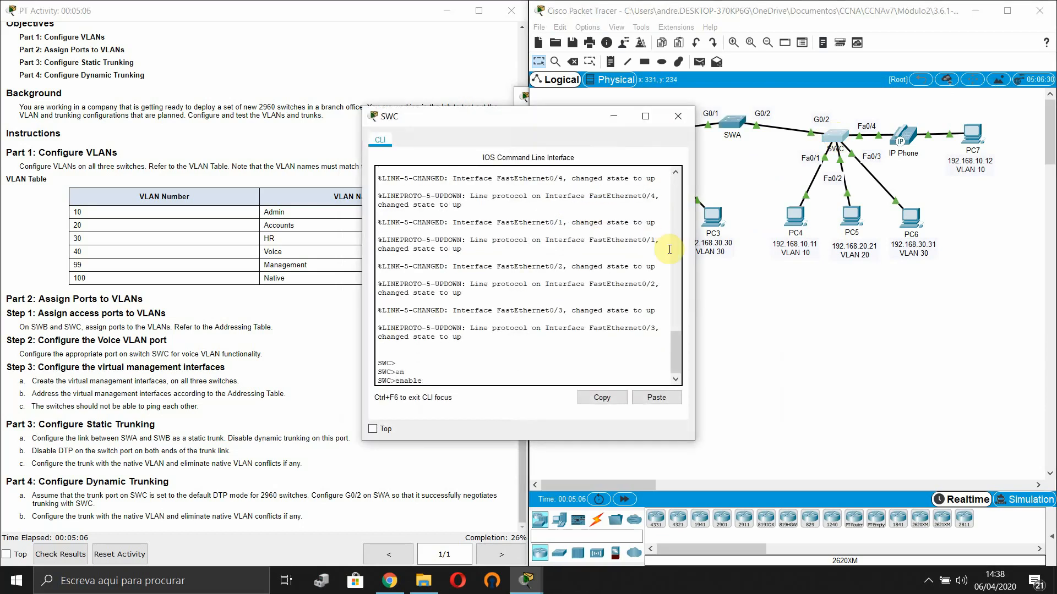
key("Return")
type("conf t")
key("Return")
key("Return")
key("Return")
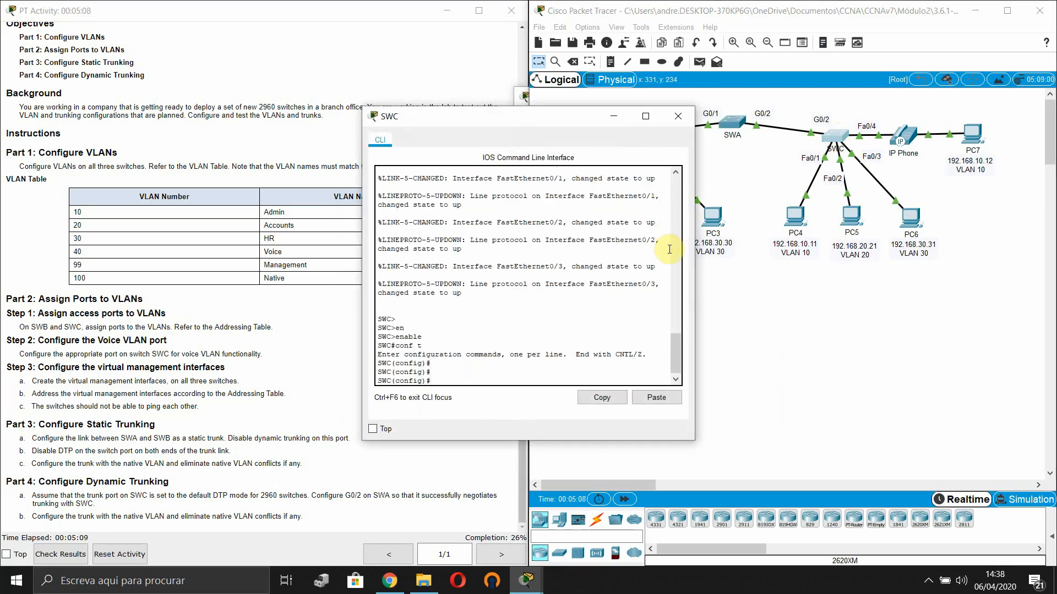
Paste the copied VLAN commands into SWC to create VLANs 10, 20, 30, 40, 99 and 100 with their names
left_click(451, 379)
right_click(451, 378)
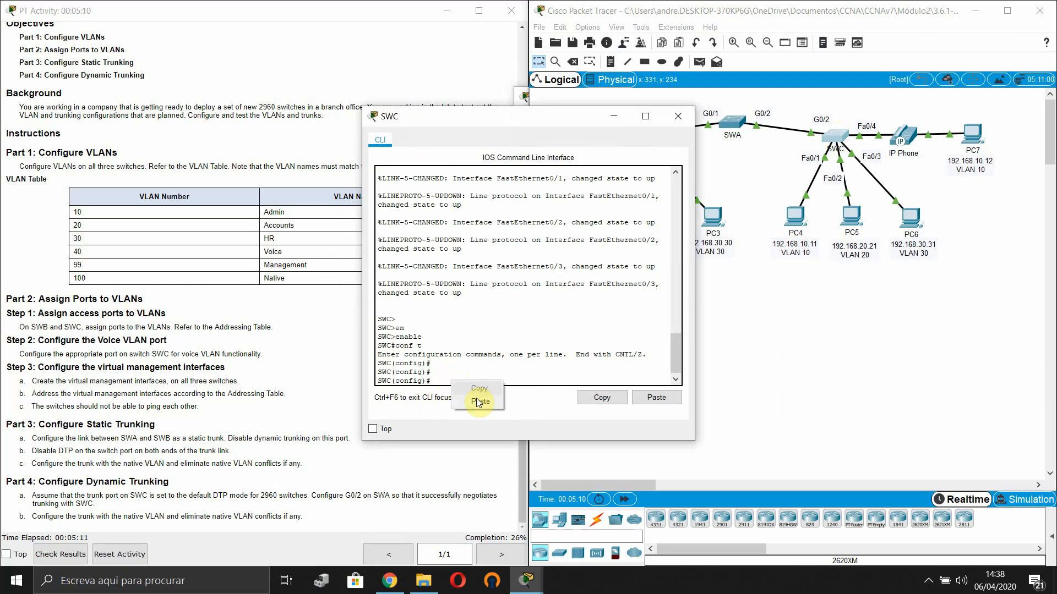
left_click(485, 405)
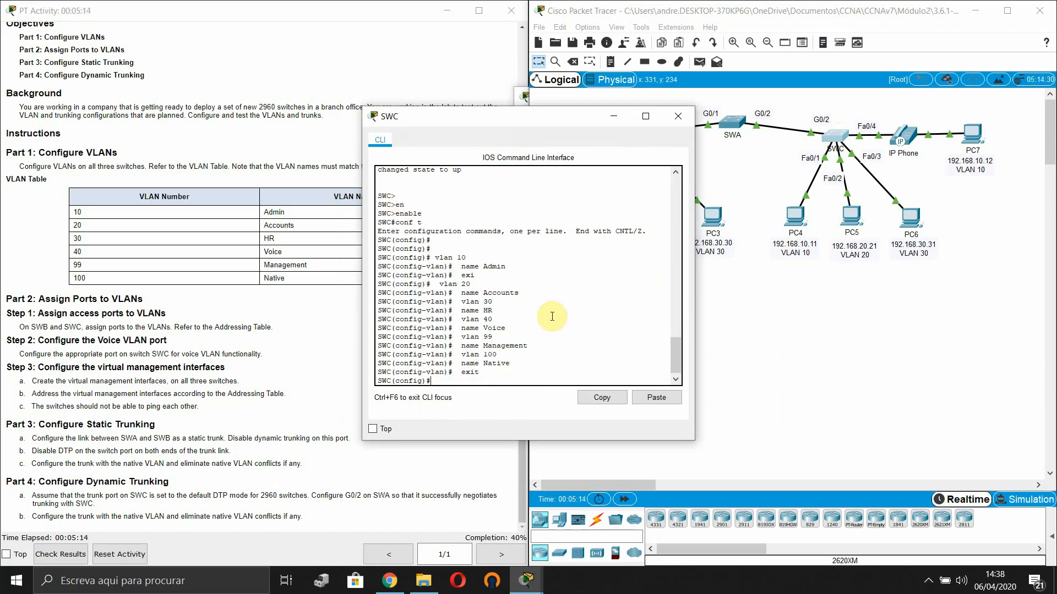
key("Return")
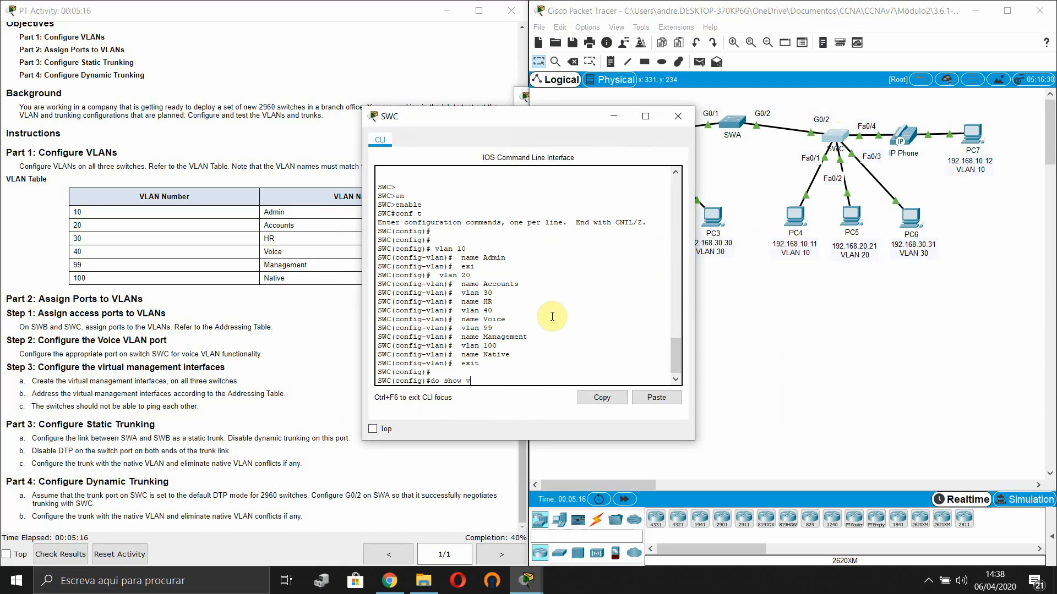
Run do show vlan brief on SWC and widen the window to check the VLAN list
type("do show vlan brief")
key("Return")
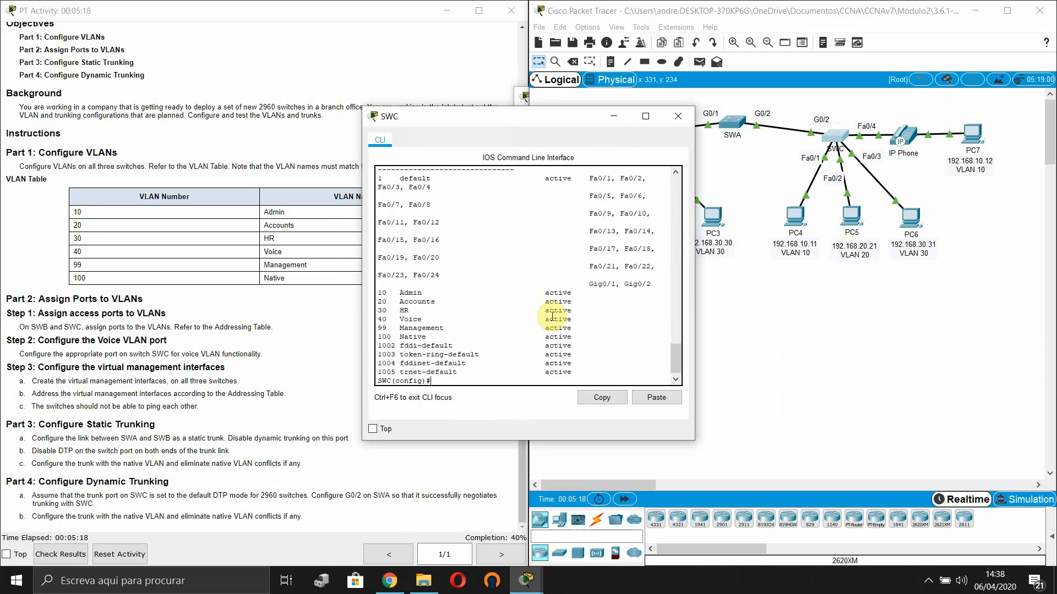
left_click_drag(694, 322, 795, 330)
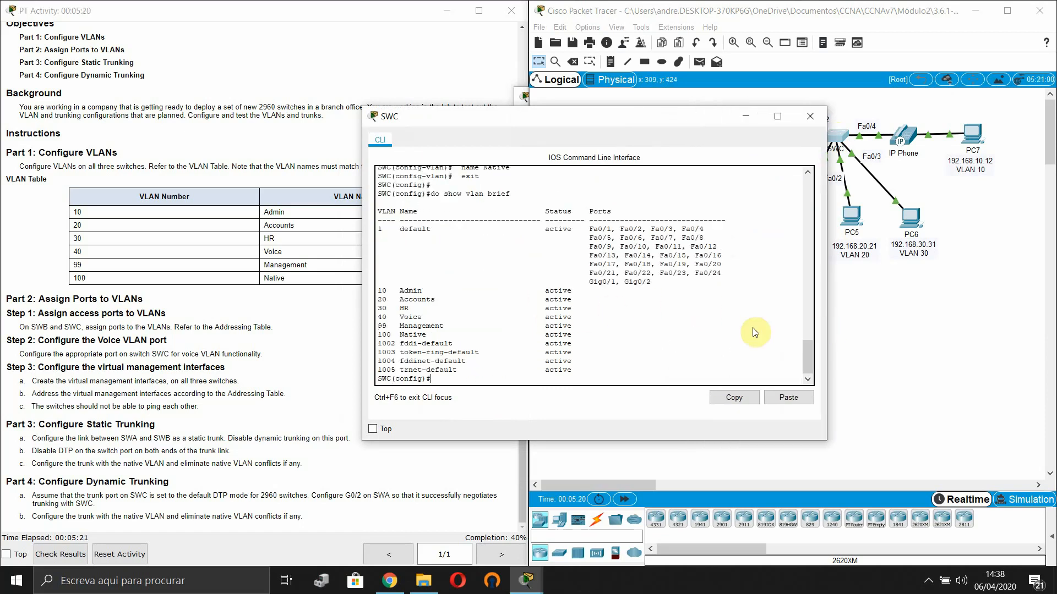
left_click(890, 337)
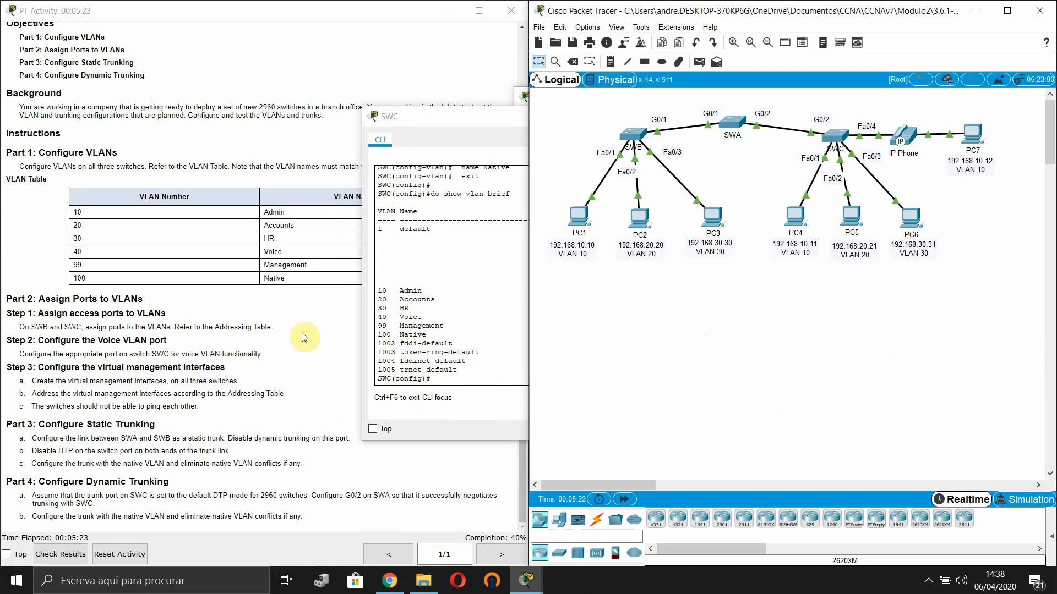
Bring the Addressing Table into view, open the command line of switch SWB beside it, and check the SWB port assignments
left_click(296, 398)
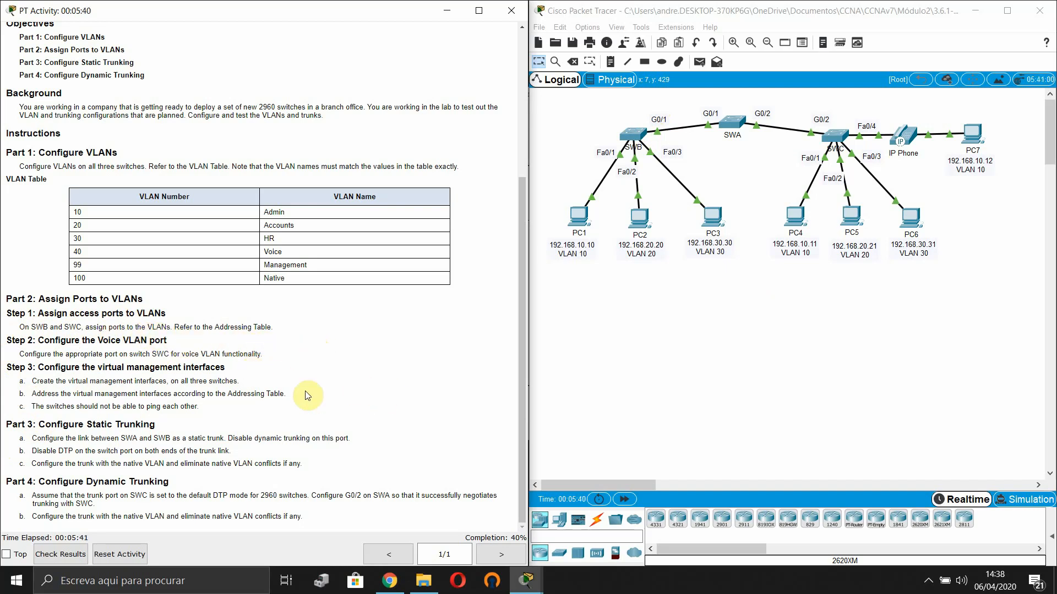
scroll(357, 352, "up", 4)
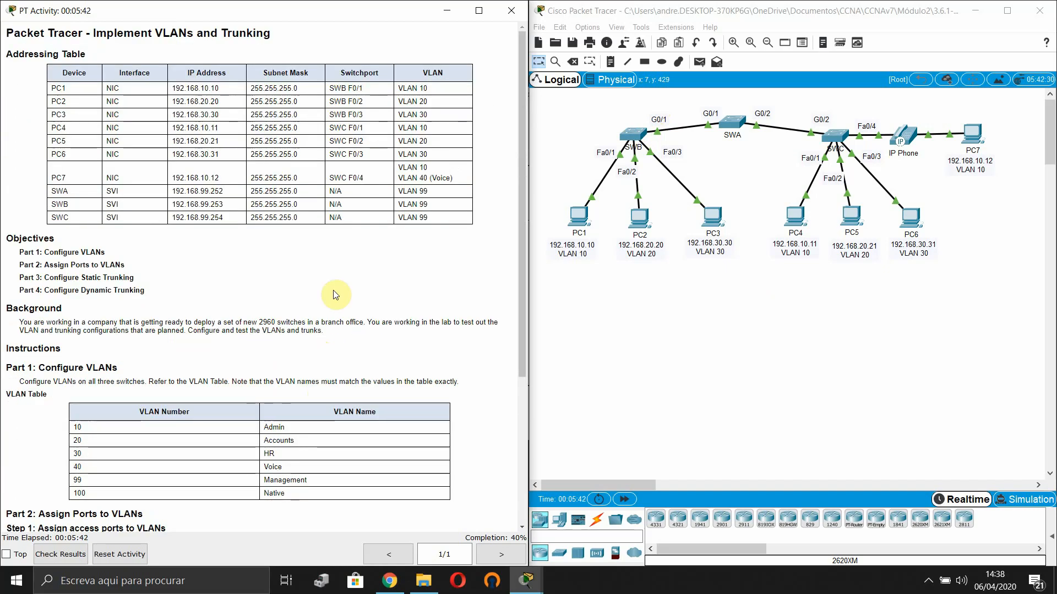
left_click(620, 325)
left_click(633, 135)
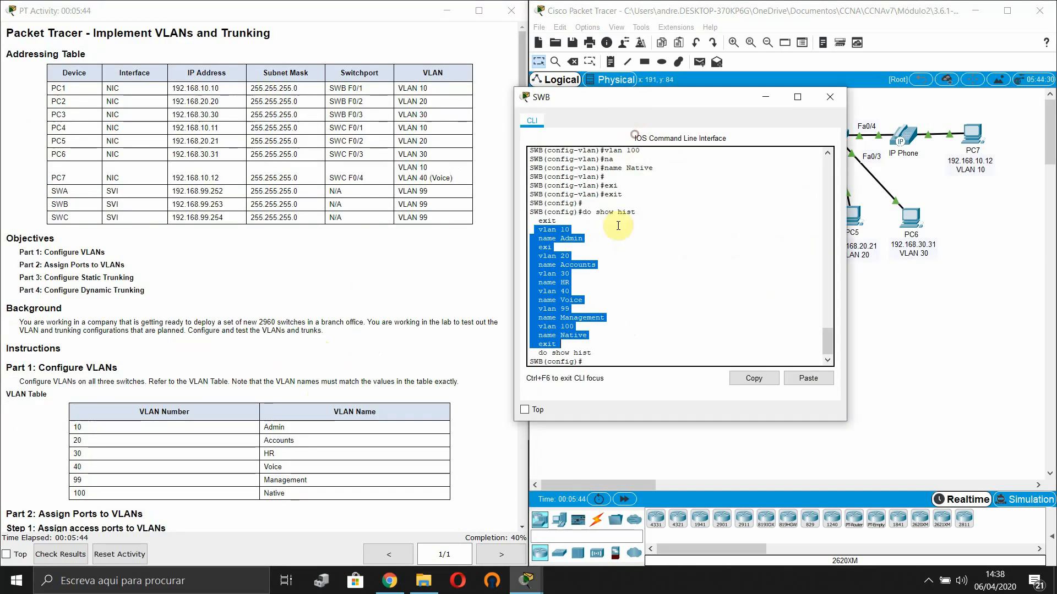
left_click(642, 249)
key("Return")
key("Return")
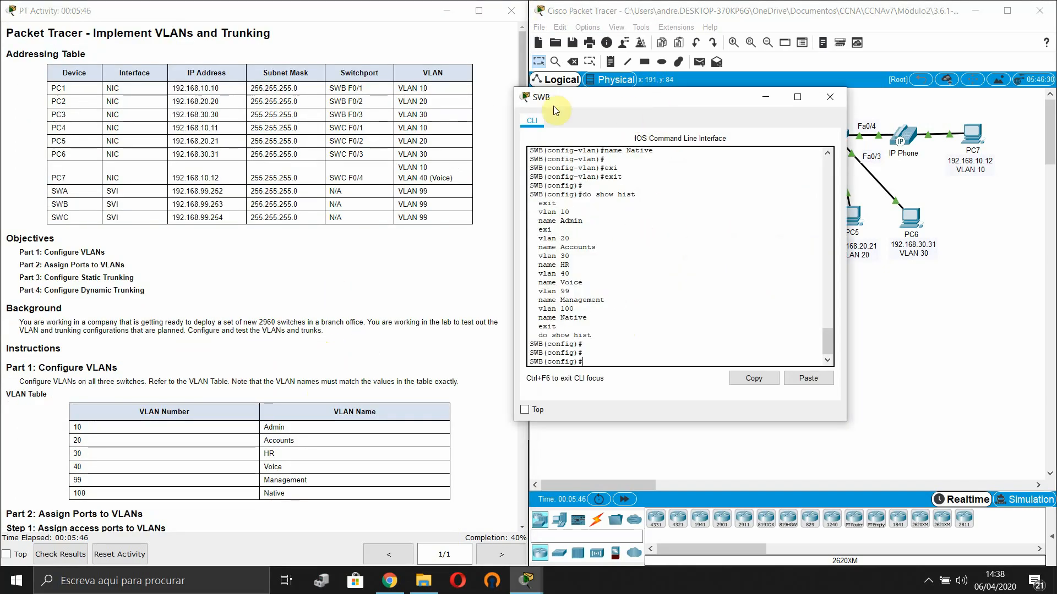
left_click_drag(553, 106, 589, 96)
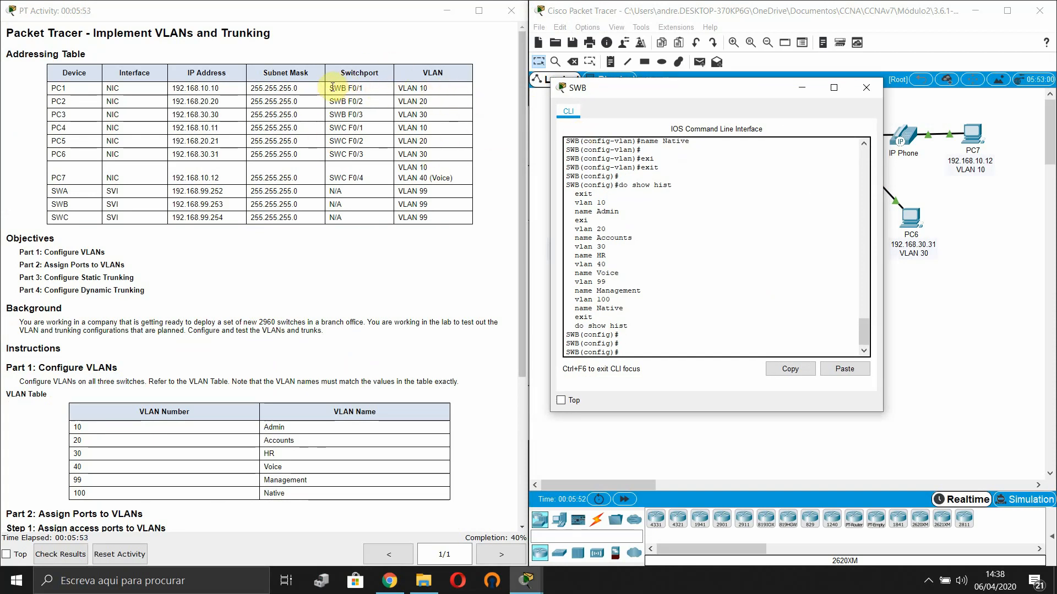
left_click_drag(329, 89, 417, 115)
left_click(416, 115)
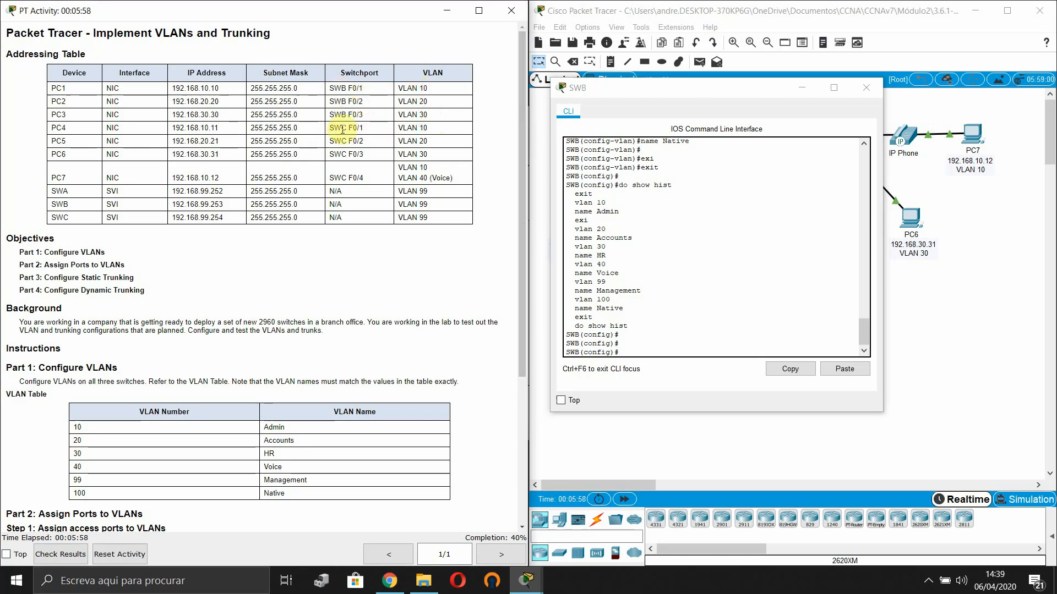
Enter interface configuration for fastEthernet 0/1 on SWB and set the port to access mode
left_click(587, 272)
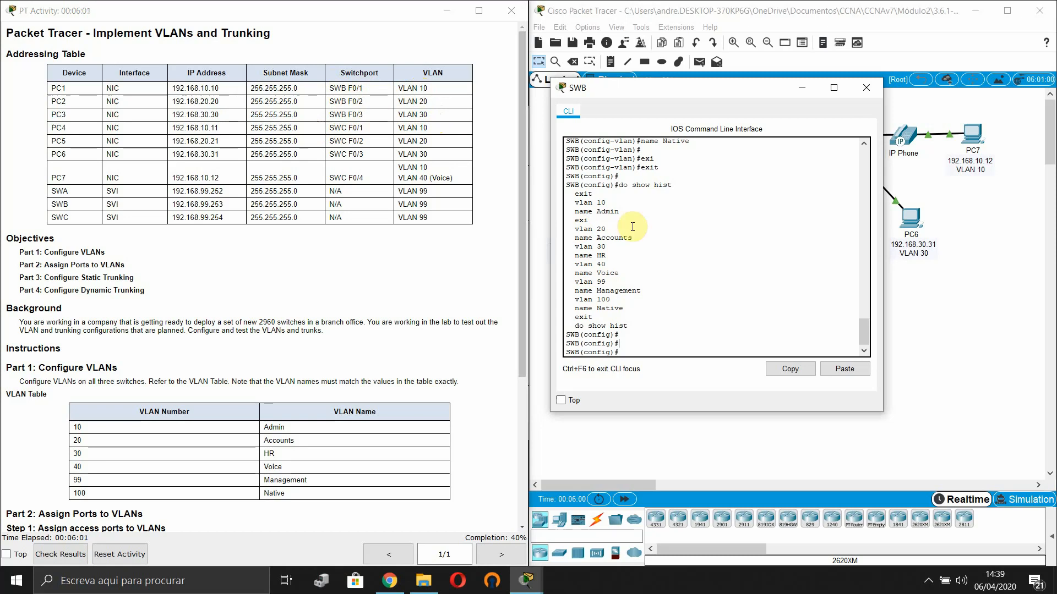
key("Return")
key("Return")
type("int")
key("Tab")
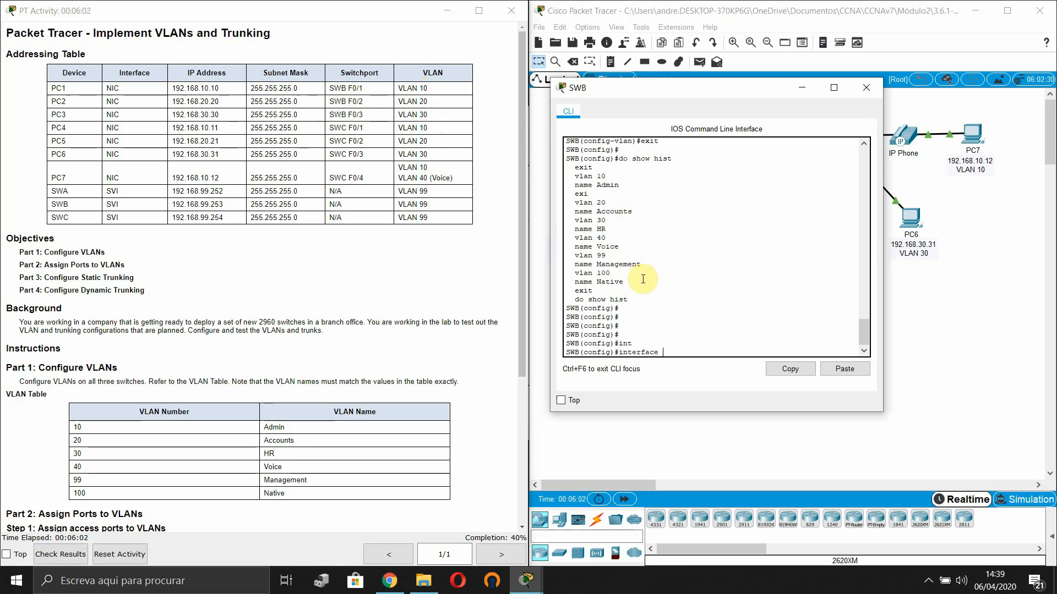
type("fas")
key("Tab")
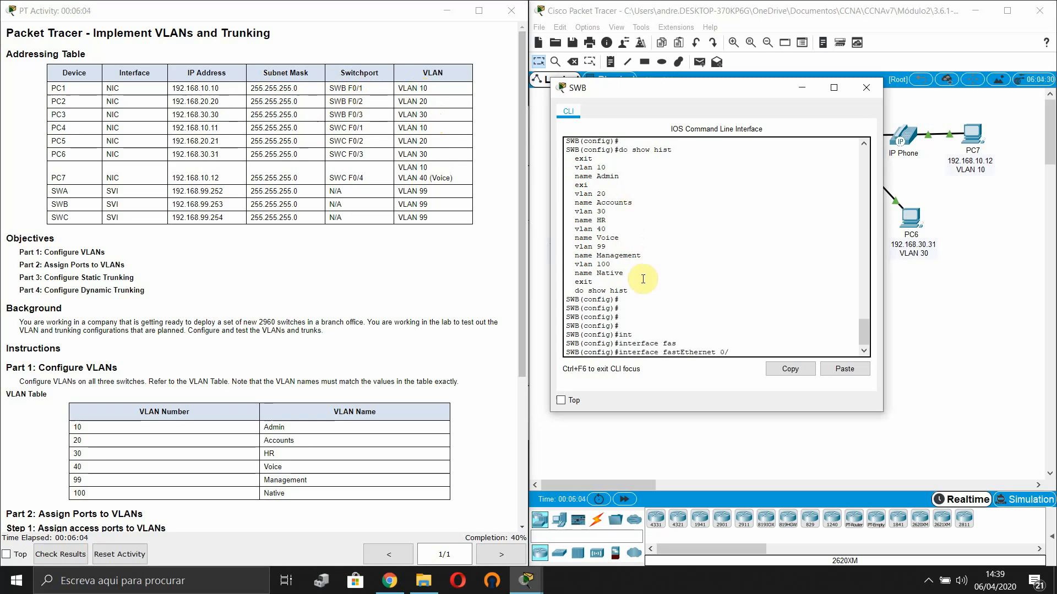
key("Return")
type("sw")
key("Tab")
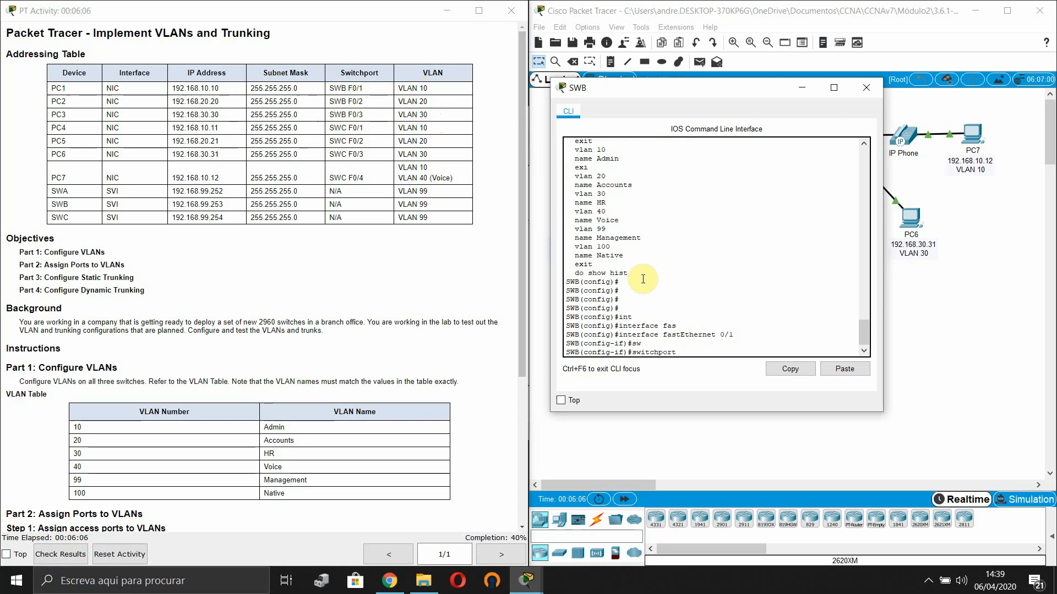
type("mo")
key("Tab")
type("ac")
key("Tab")
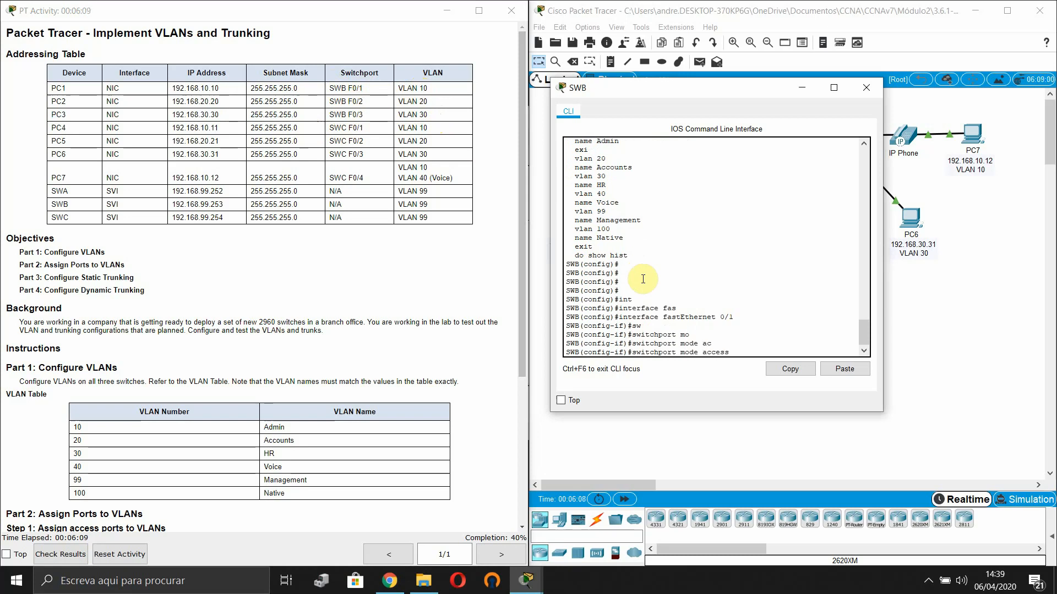
key("Return")
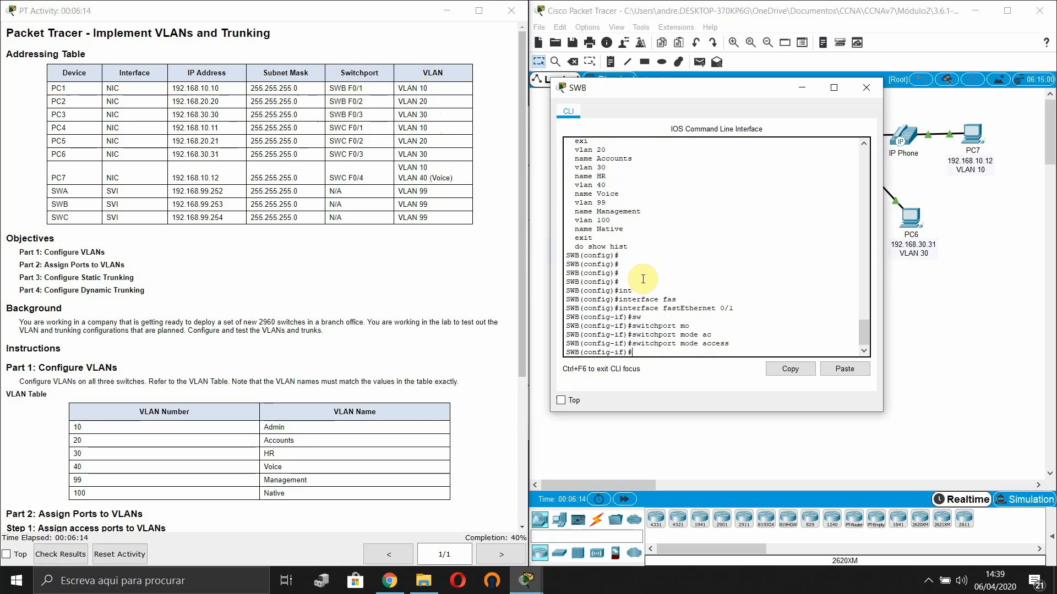
Assign SWB port fastEthernet 0/1 to access VLAN 10 and return to global configuration mode
type("swi")
key("Tab")
type("ac")
key("Tab")
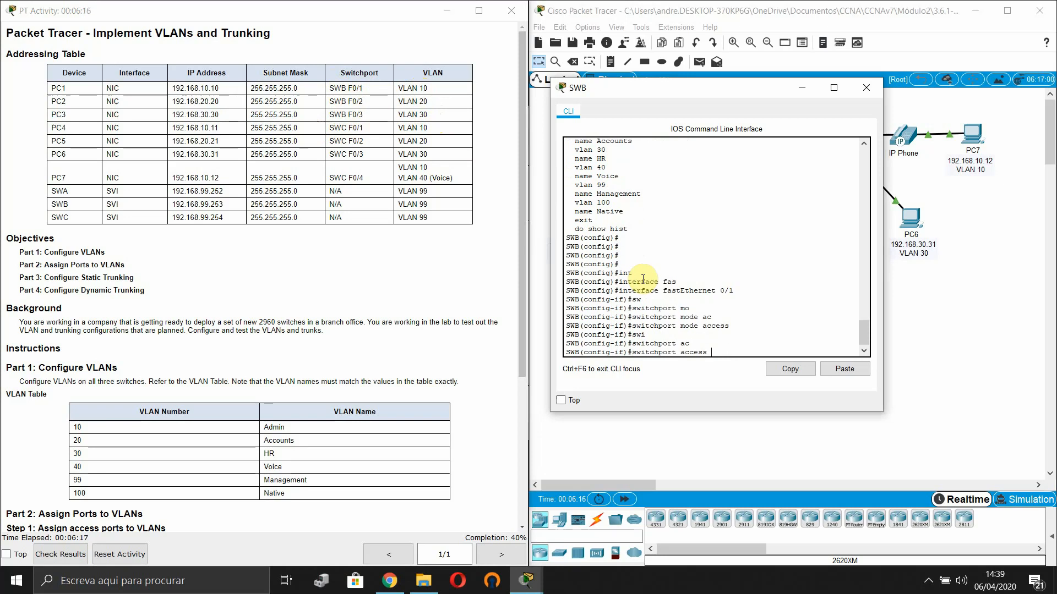
type("vla")
key("Tab")
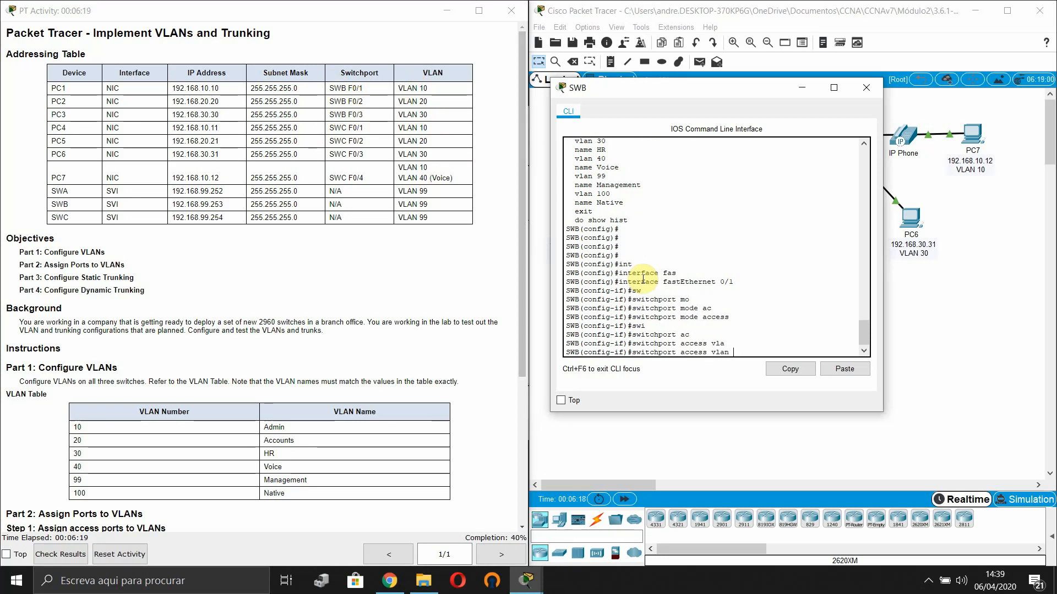
type("10")
key("Return")
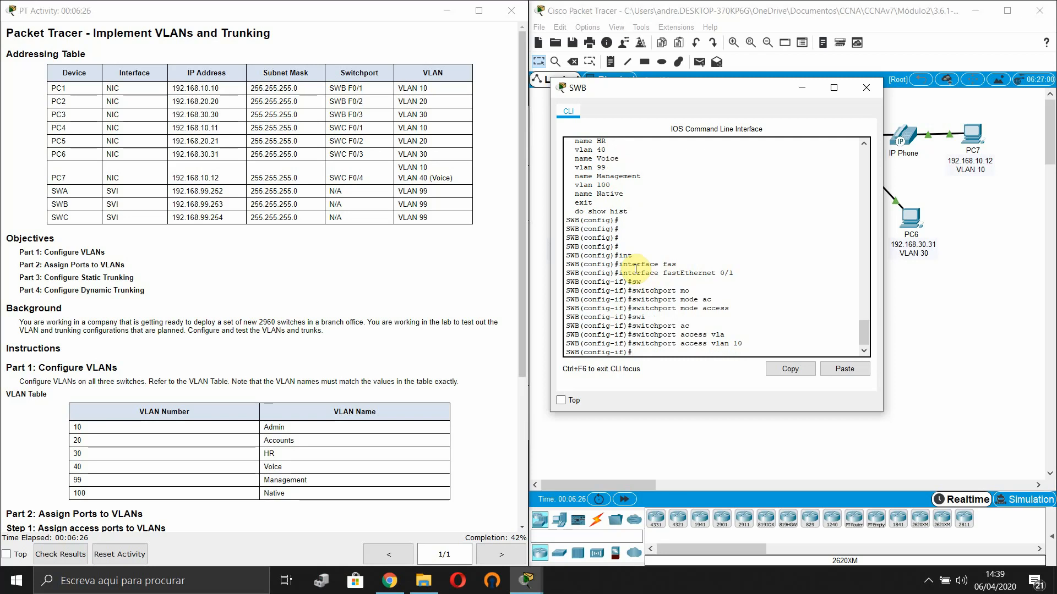
type("exi")
key("Tab")
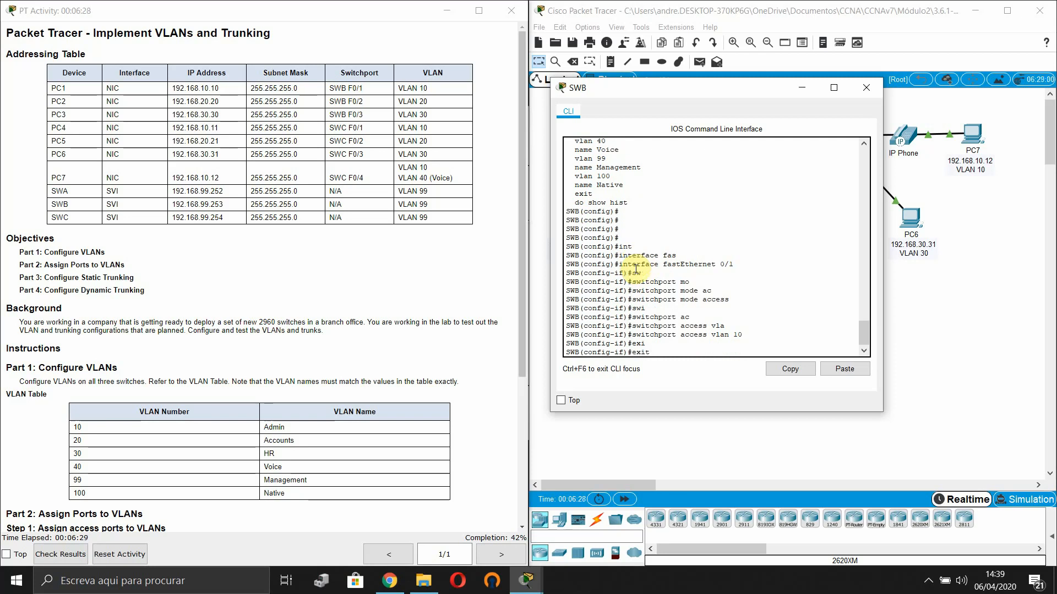
key("Return")
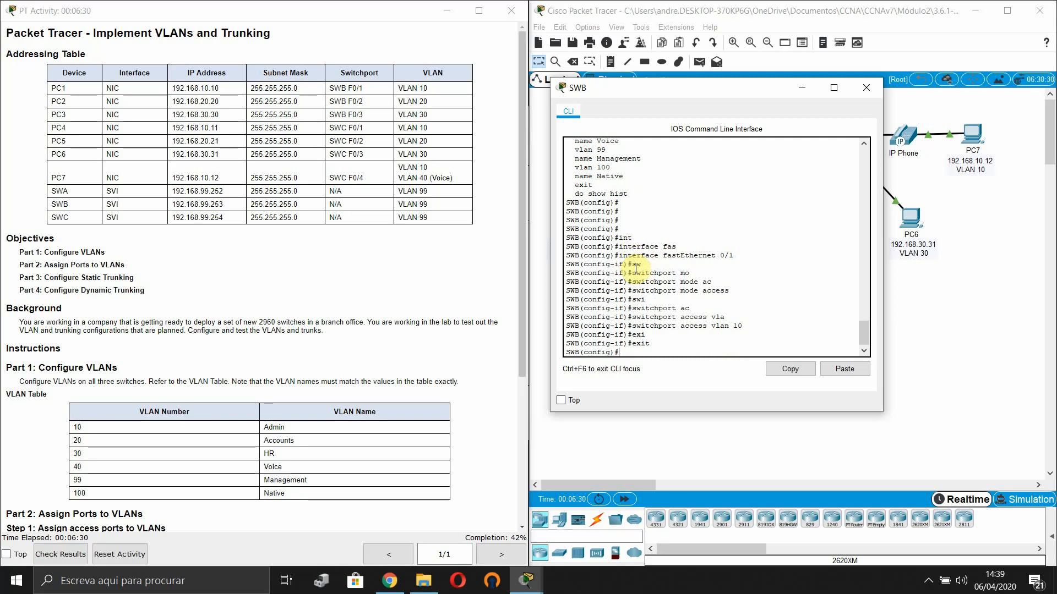
Enter interface configuration for fastEthernet 0/2 on SWB and set the port to access mode
key("BackSpace")
type("int")
key("Tab")
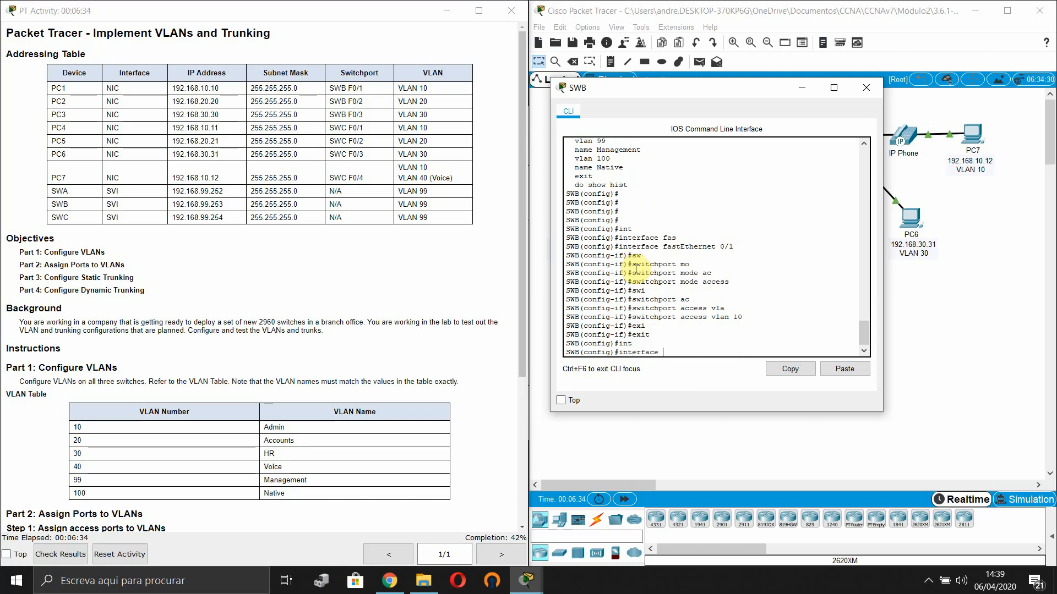
type("fas")
key("Tab")
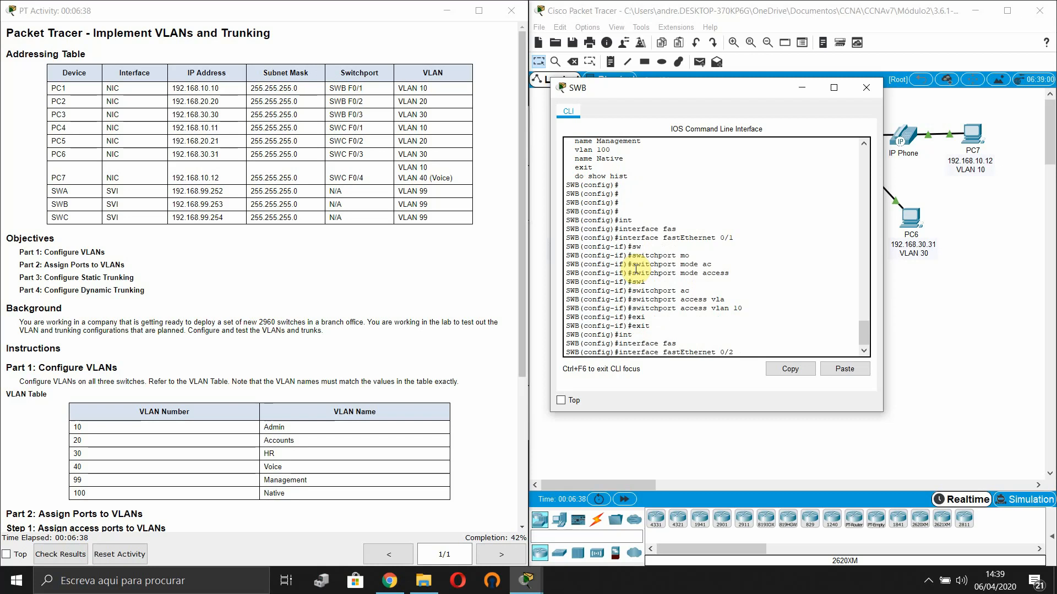
type("0/2")
key("Return")
type("sw")
key("Tab")
type("m")
key("Tab")
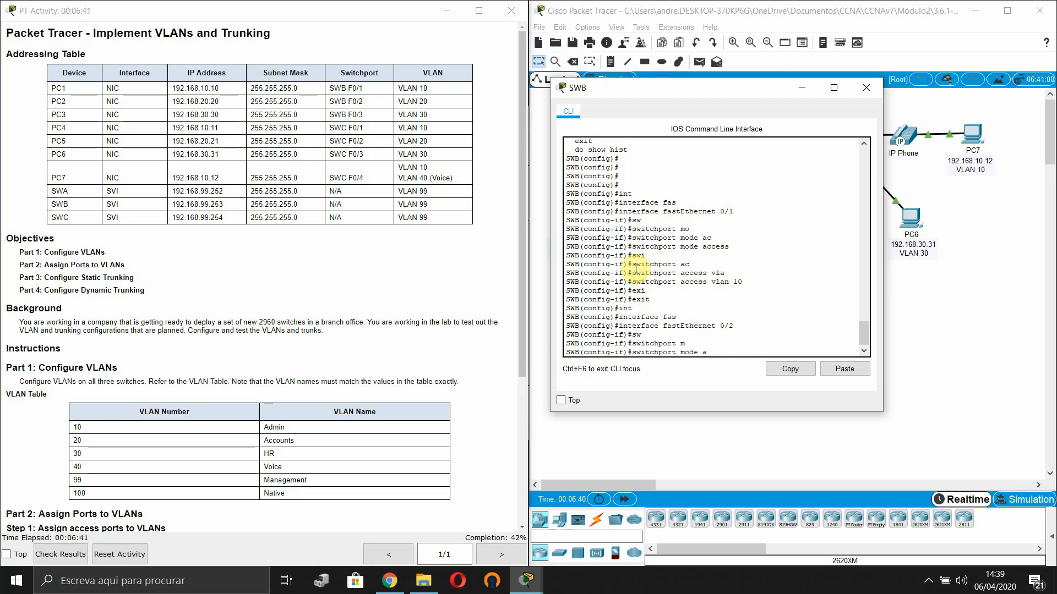
type("a")
key("Tab")
key("Return")
Assign SWB port fastEthernet 0/2 to access VLAN 20 and return to global configuration mode
type("sw")
key("Tab")
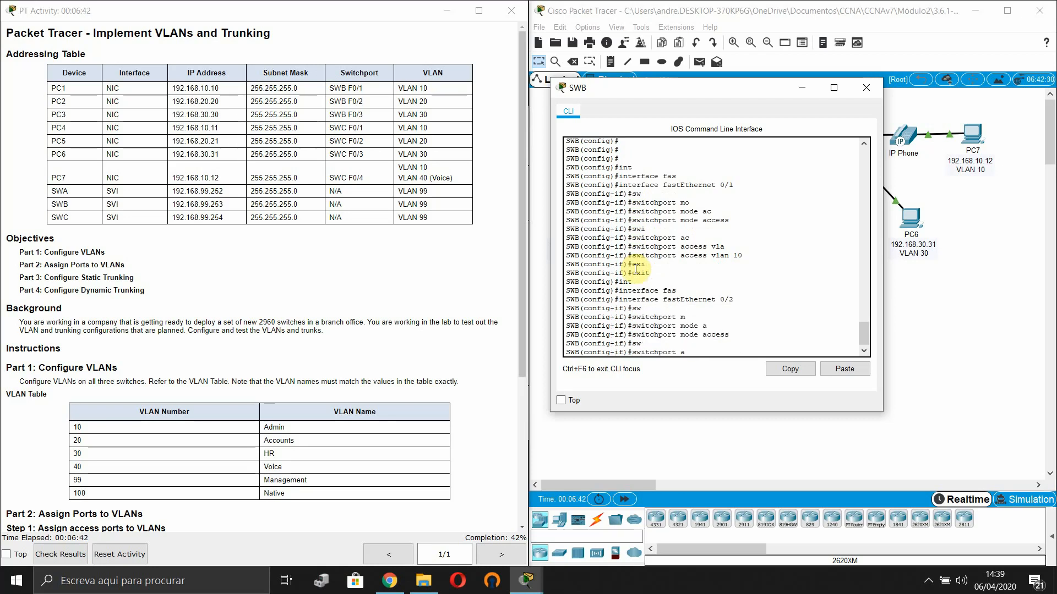
type("ac")
key("Tab")
type("vla")
key("Tab")
type("2")
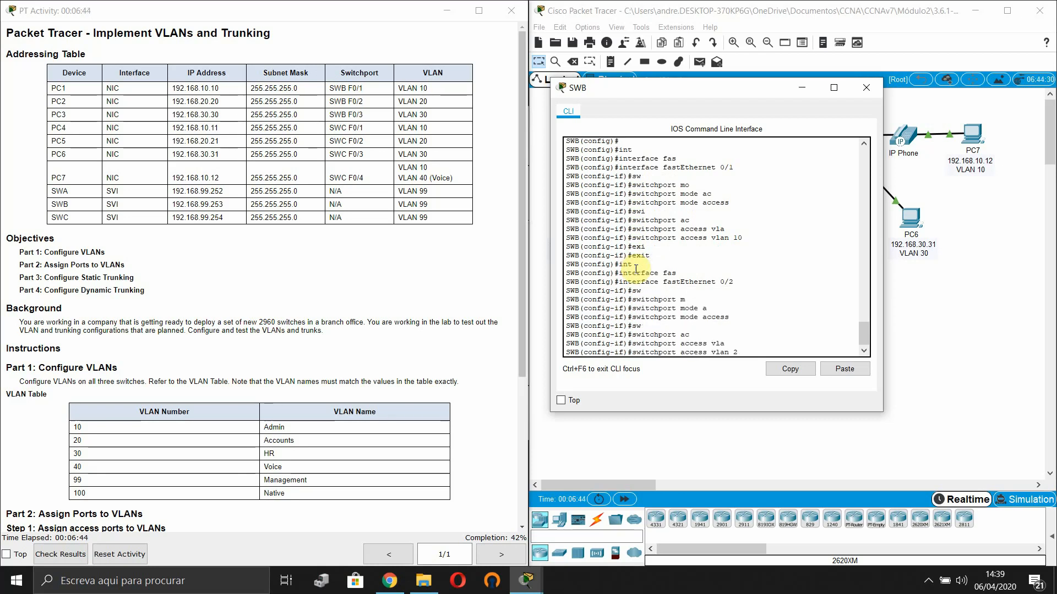
type("0")
key("Return")
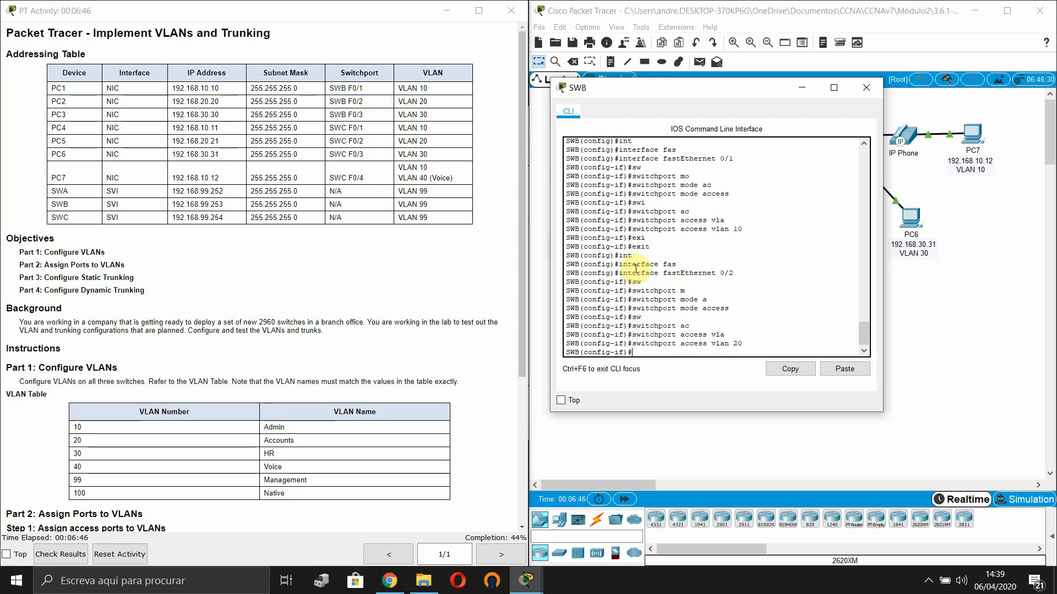
key("Return")
type("exi")
key("Tab")
key("Return")
Enter interface configuration for fastEthernet 0/3 on SWB and set the port to access mode
type("int")
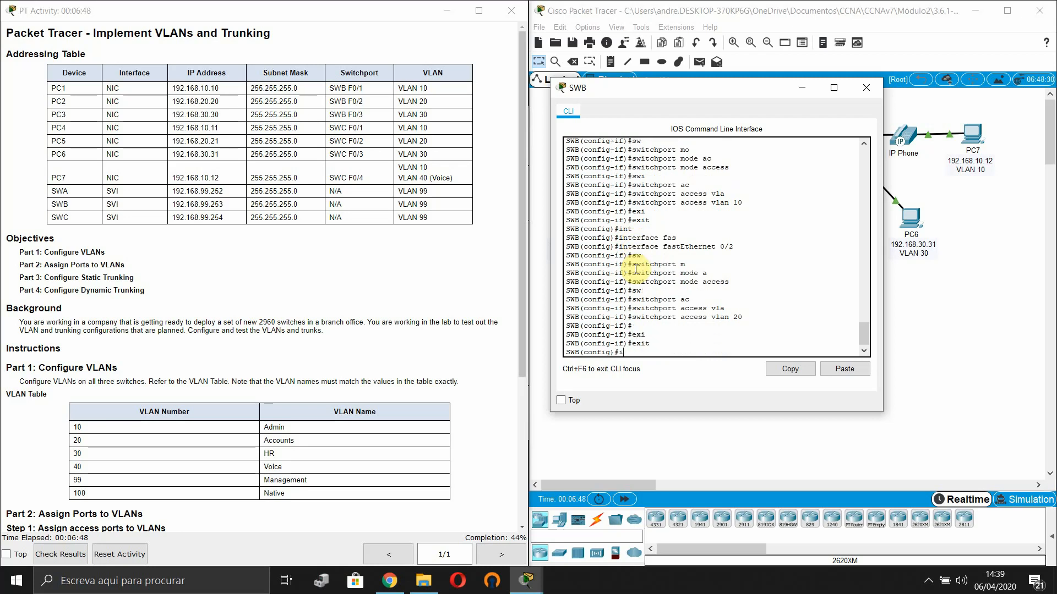
key("Tab")
type("fas")
key("Tab")
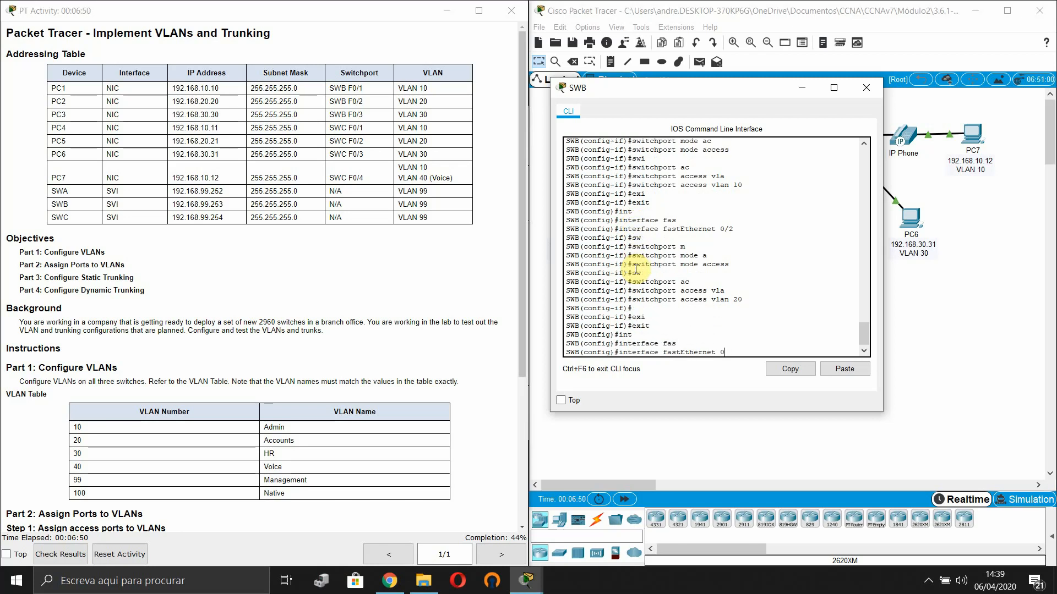
type("0/3")
key("Return")
type("sw")
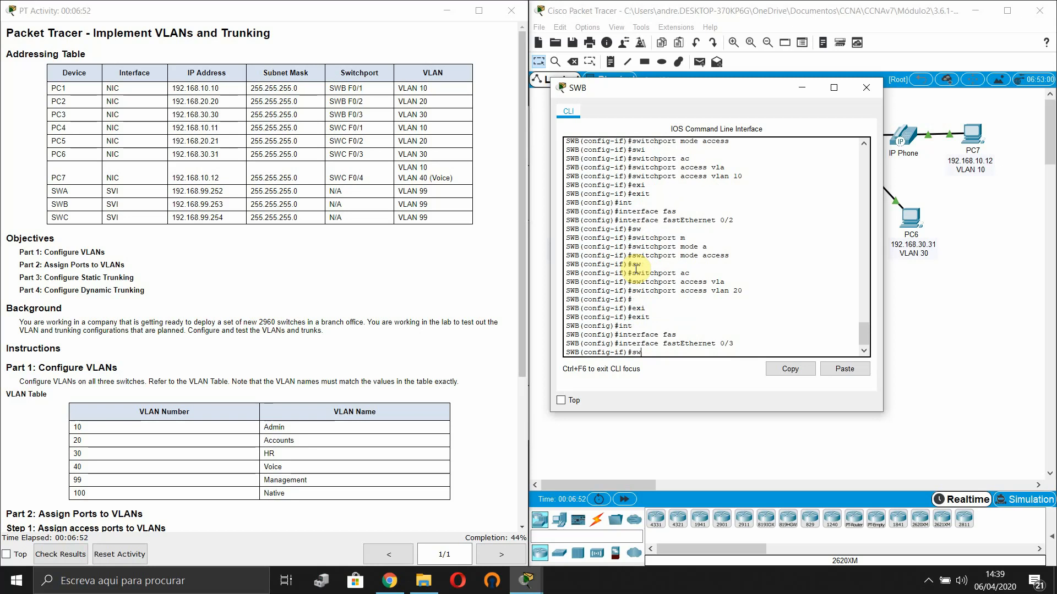
key("Tab")
type("mo")
key("Tab")
type("ac")
key("Tab")
key("Return")
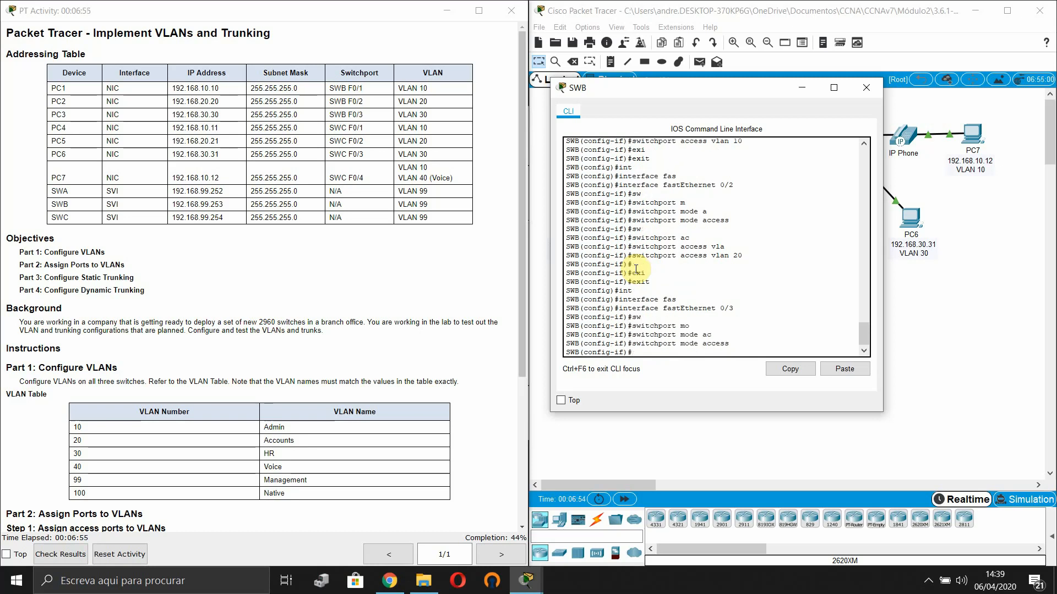
Assign SWB port fastEthernet 0/3 to access VLAN 30 and return to global configuration mode
type("sw")
key("Tab")
type("ac")
key("Tab")
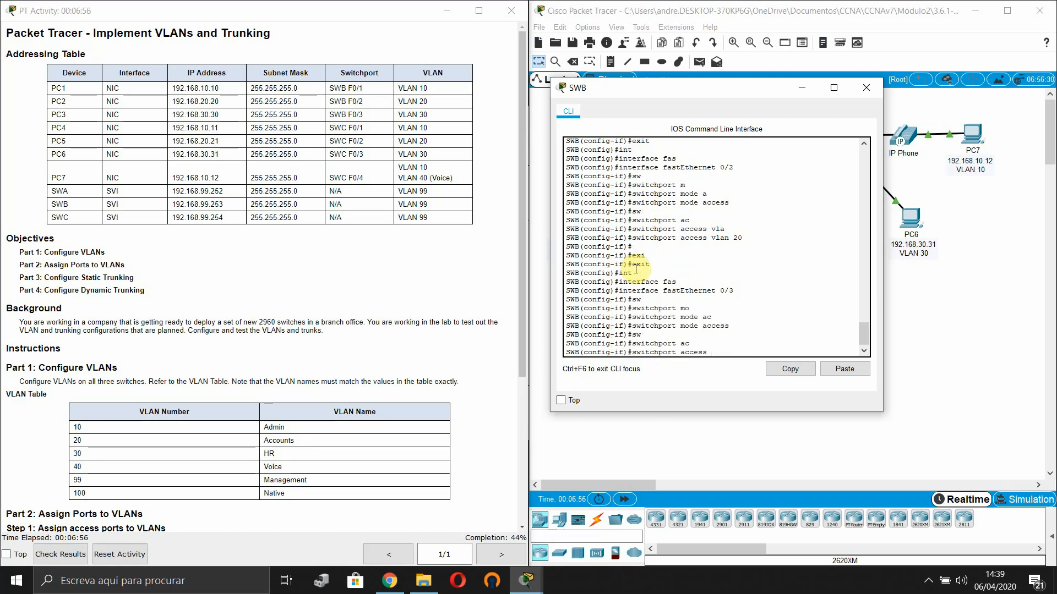
type("vl")
key("Tab")
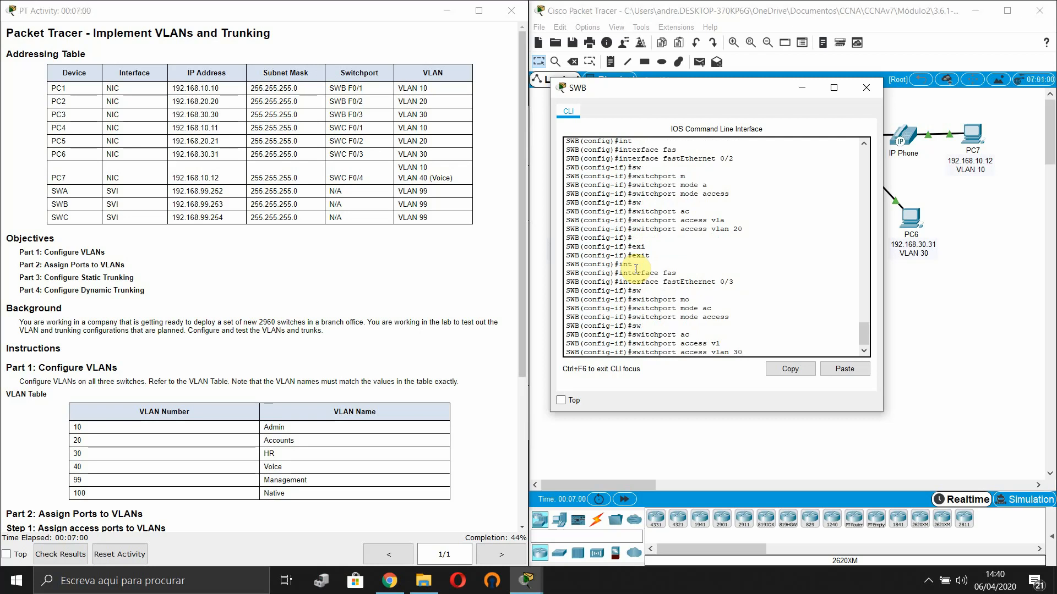
key("Return")
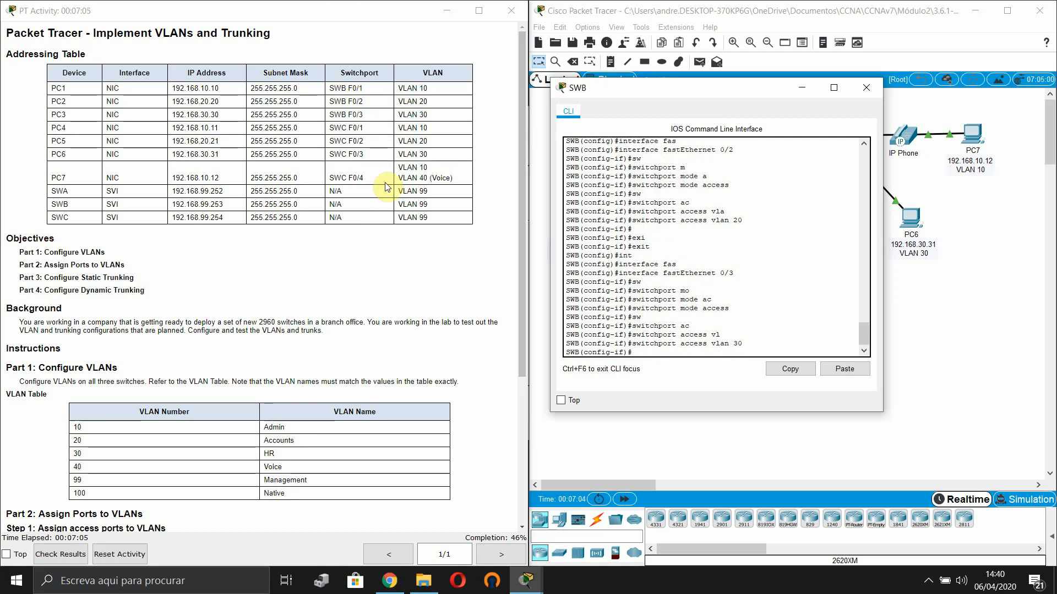
type("exo")
key("Tab")
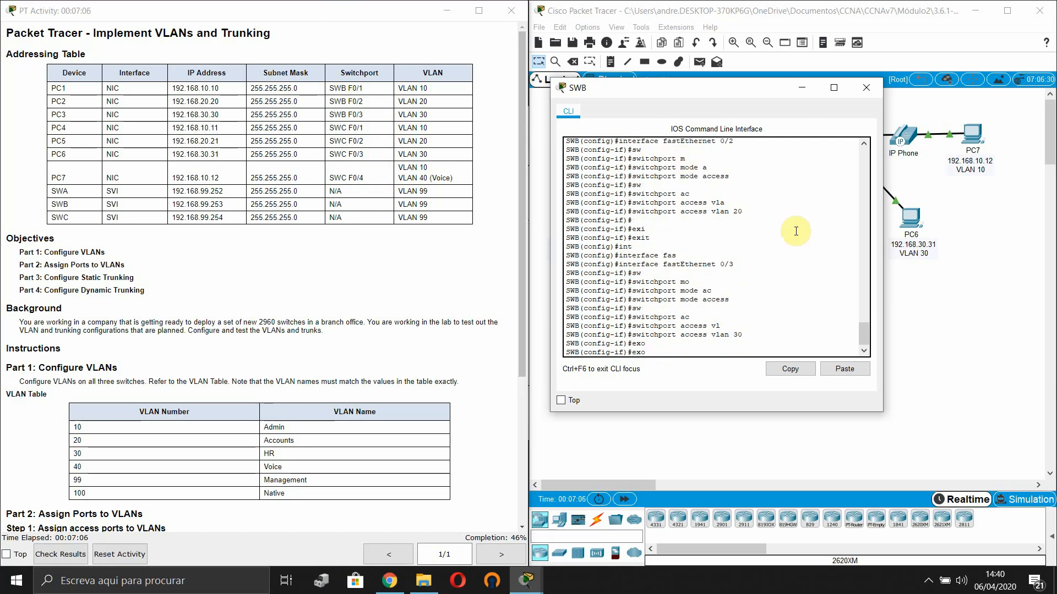
key("Tab")
key("Return")
key("Return")
key("Return")
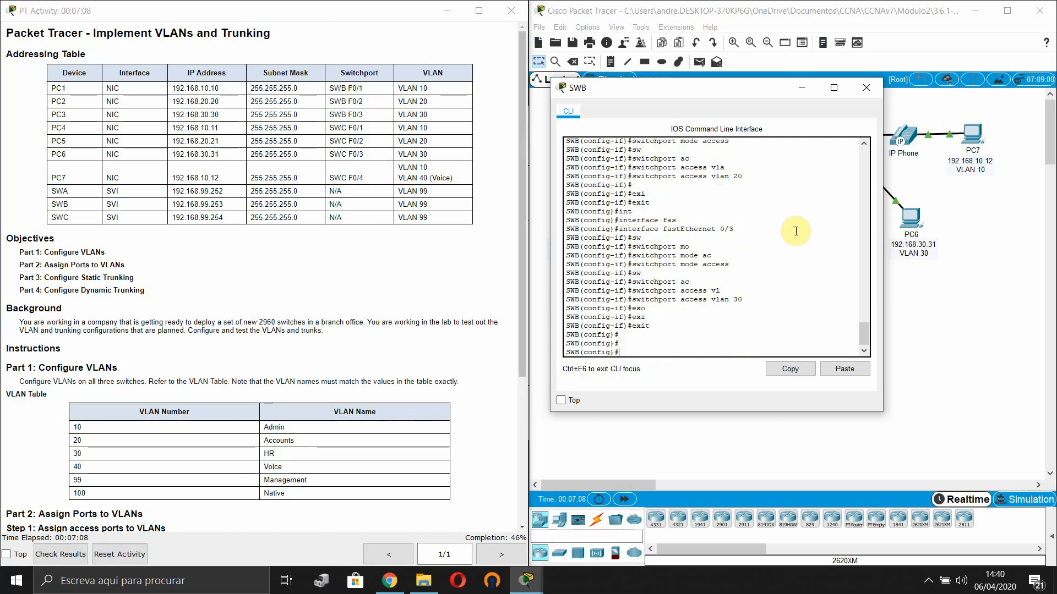
Run do show vlan brief on SWB and check the port assignments of VLANs 10, 20 and 30
type("do show vlan brief")
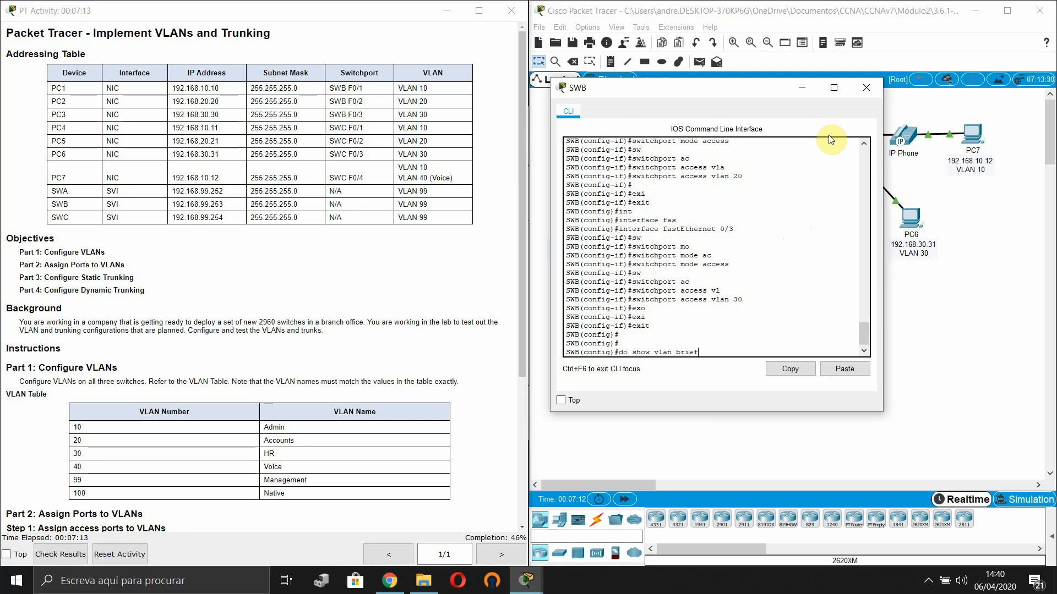
key("Return")
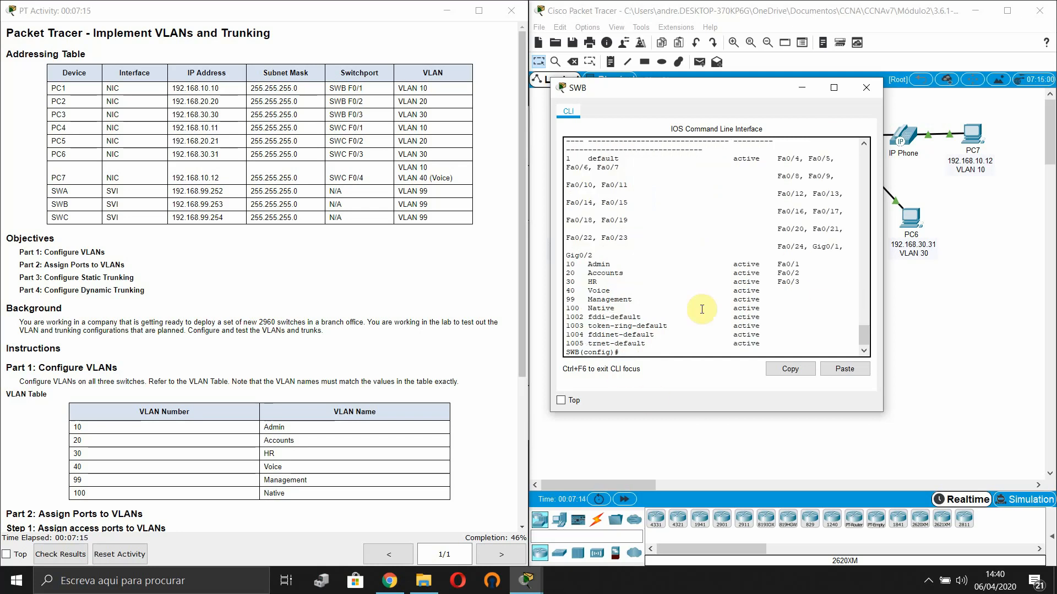
left_click_drag(816, 286, 564, 264)
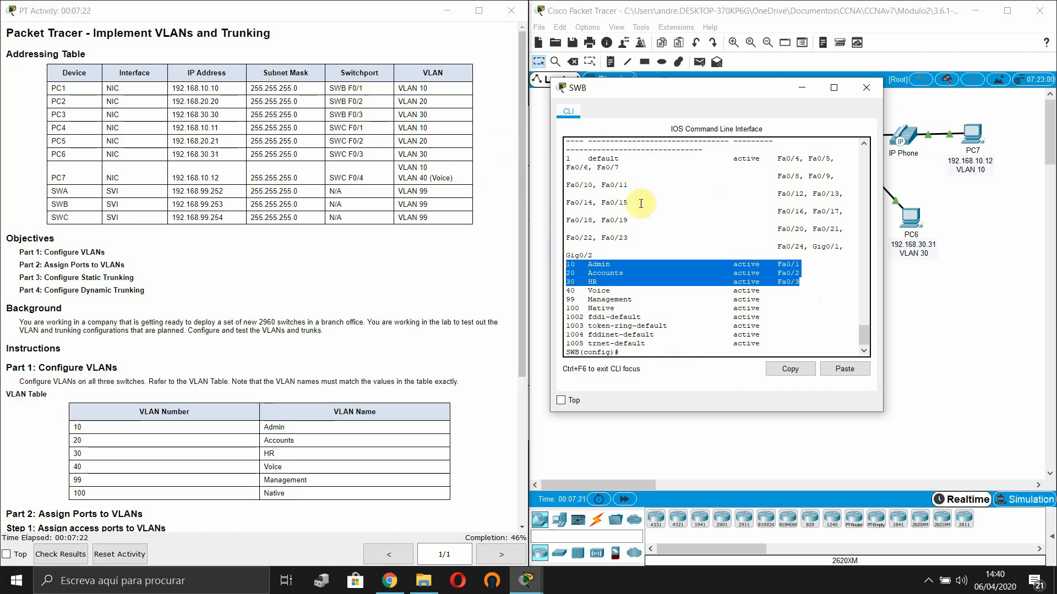
Display the full command history of SWB with do show hist from global configuration mode
left_click(967, 320)
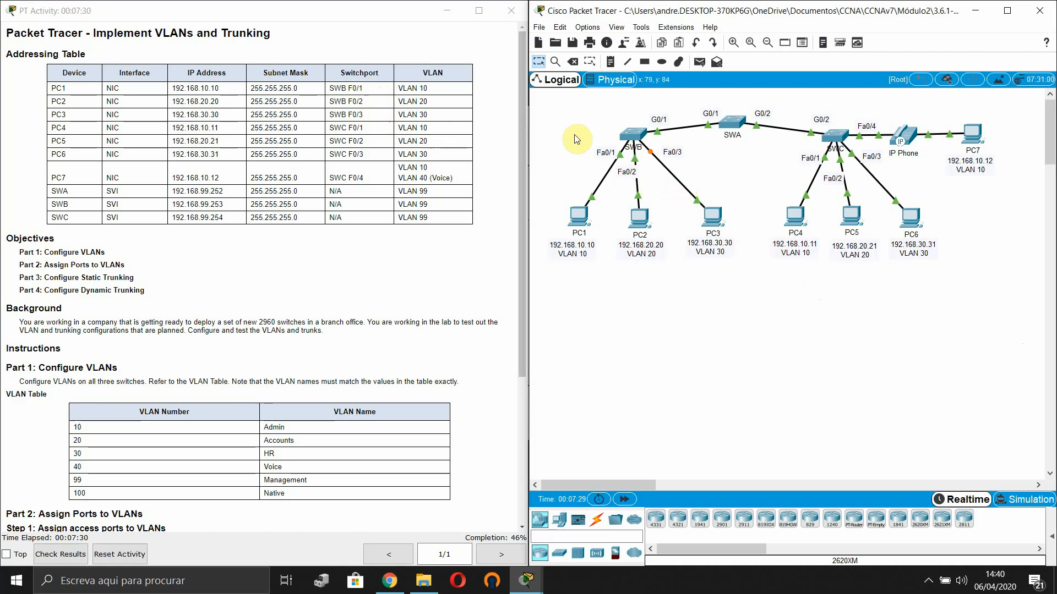
left_click(633, 134)
left_click(662, 220)
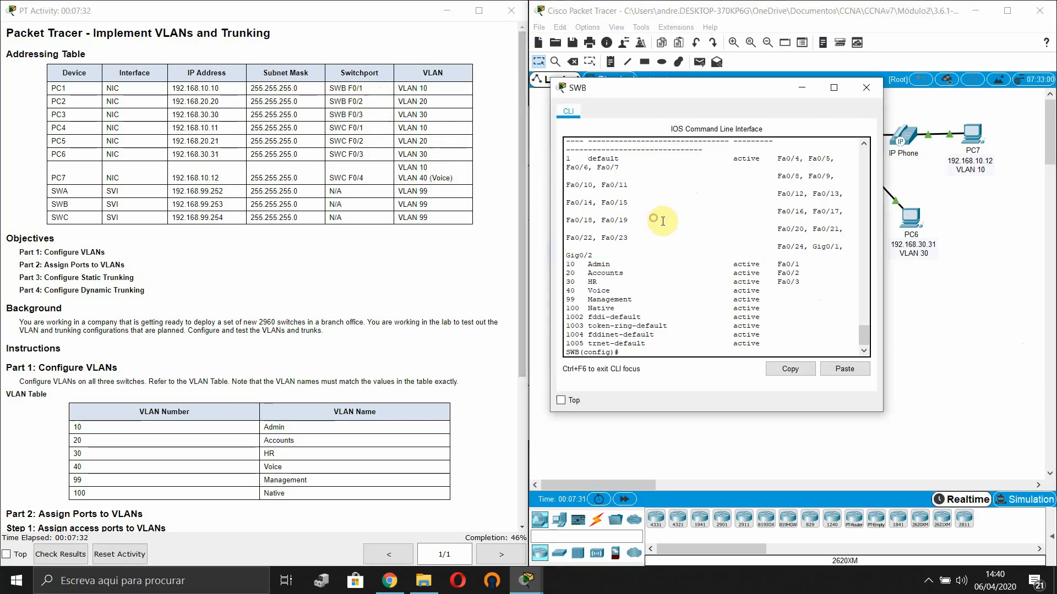
key("Return")
key("Return")
type("do")
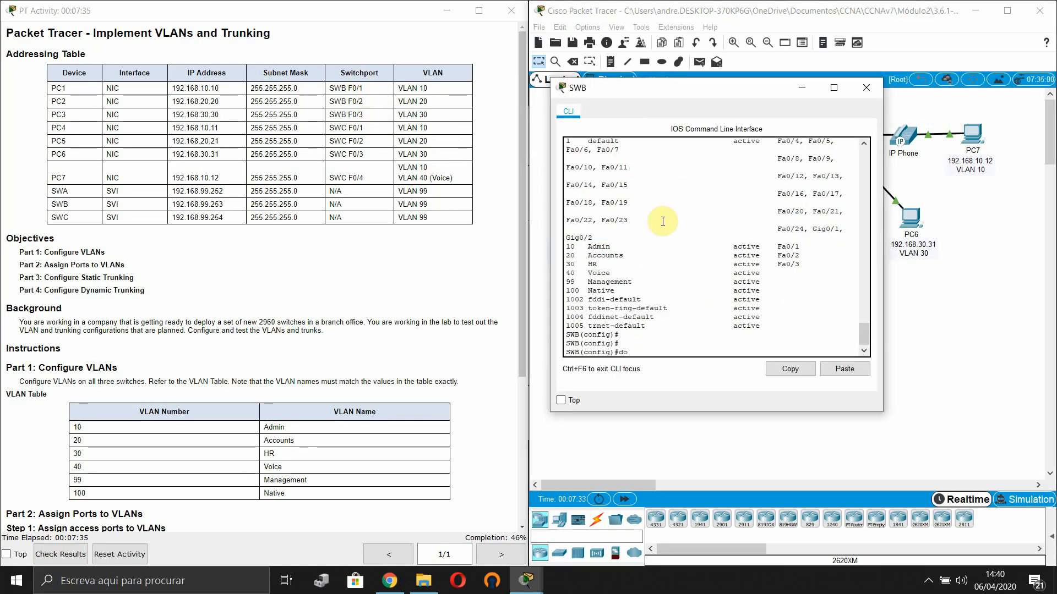
type(" show hist")
key("Return")
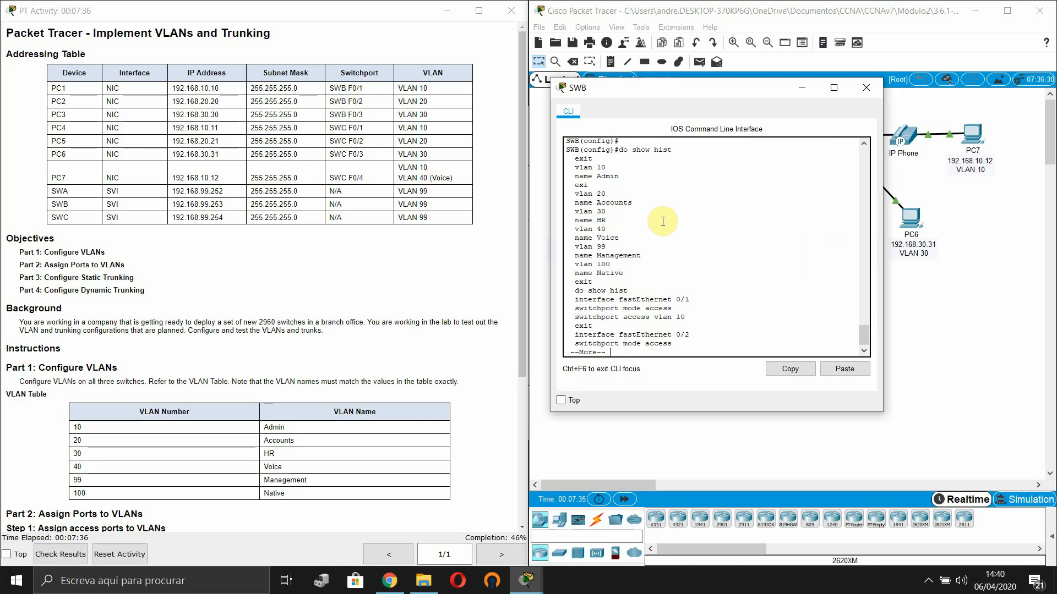
key("space")
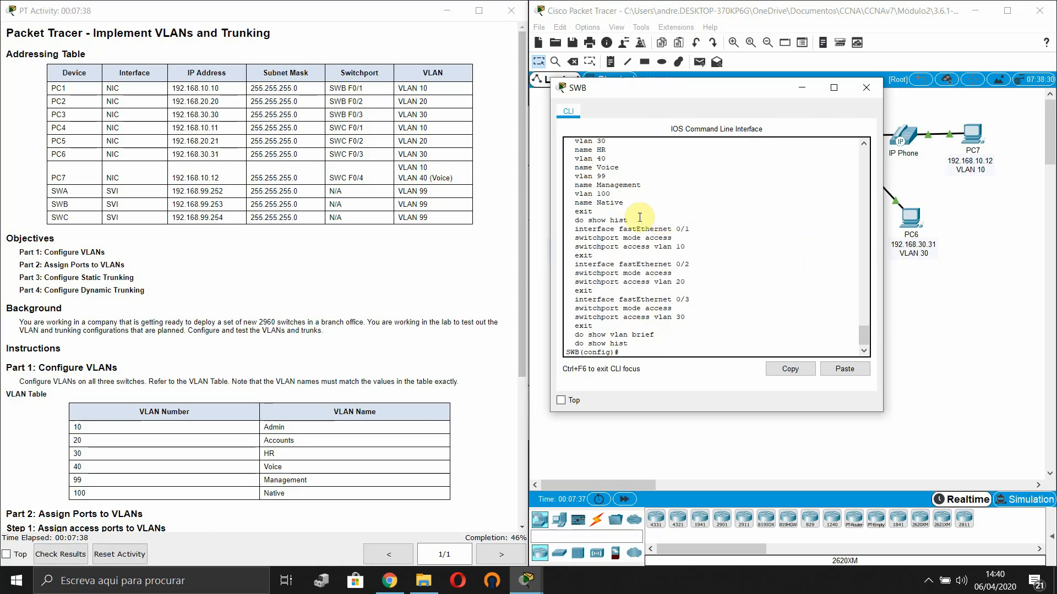
Copy the access-port commands for fastEthernet 0/1 through 0/3 from SWB's command history
left_click(574, 219)
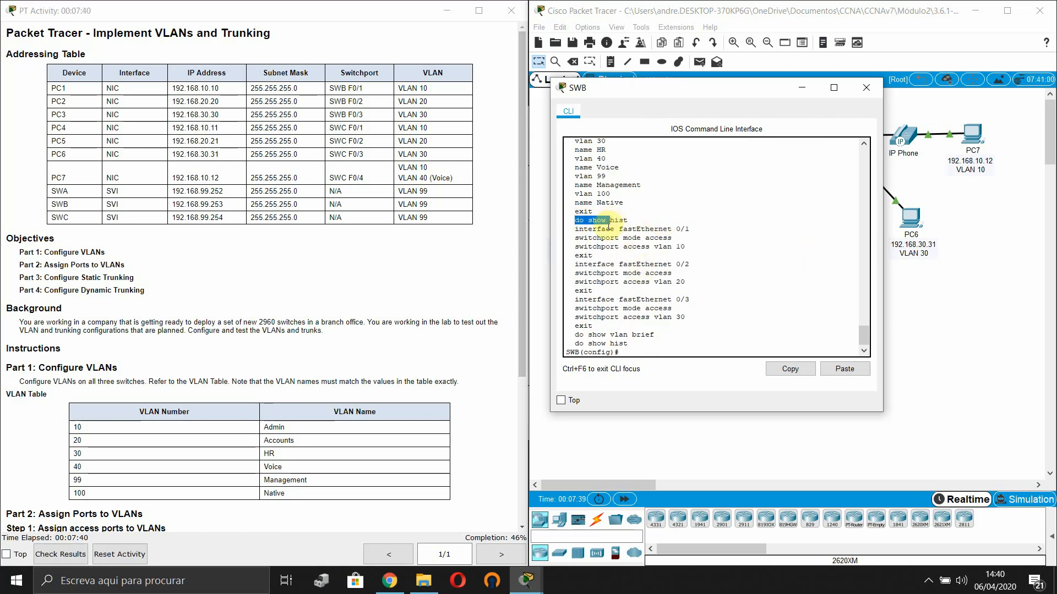
left_click_drag(575, 229, 715, 317)
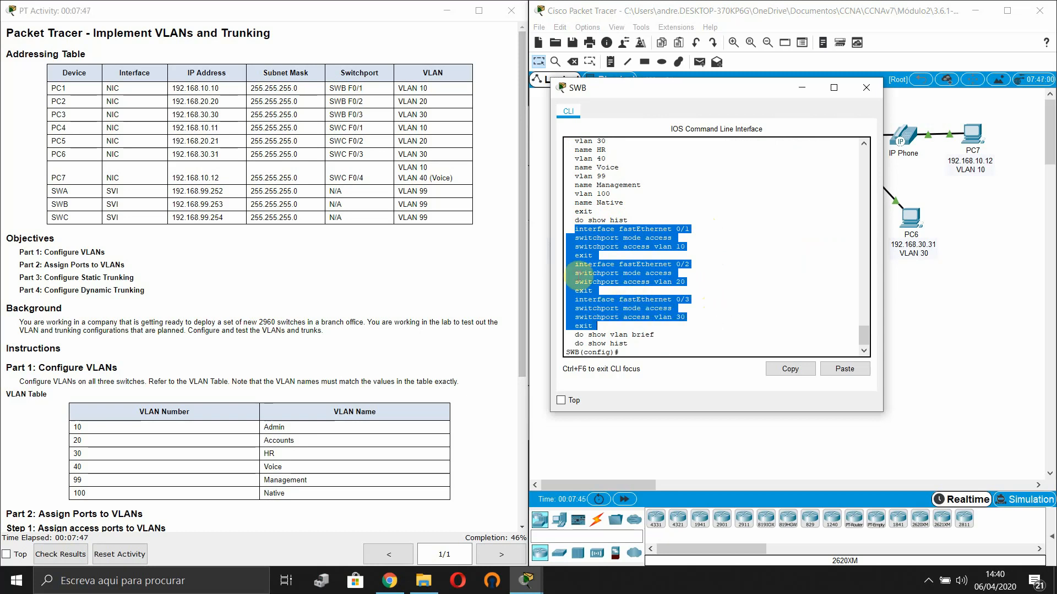
right_click(603, 286)
left_click(605, 284)
left_click(936, 309)
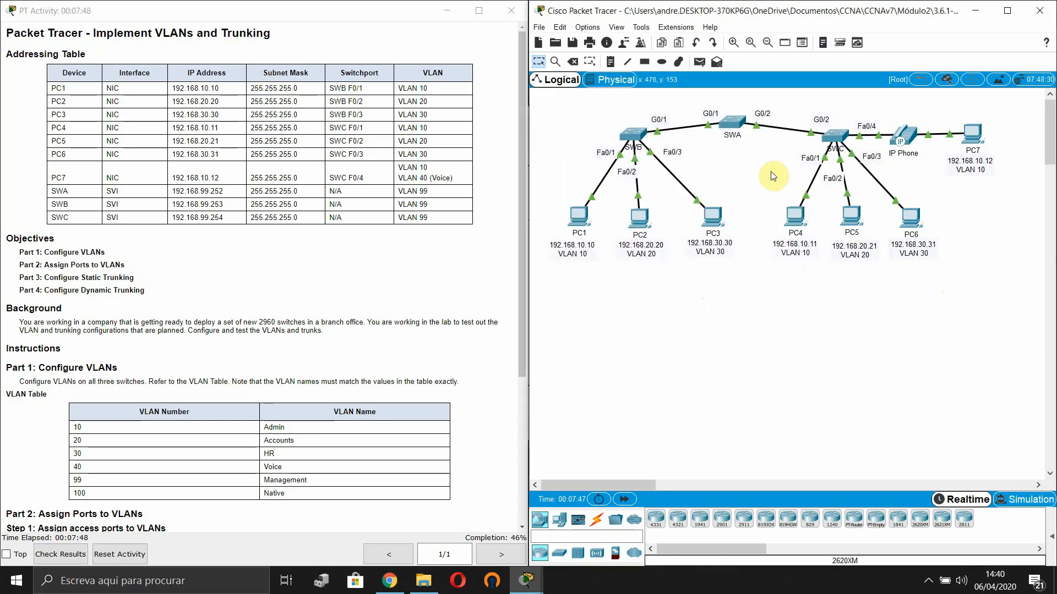
Paste the copied commands into SWC's CLI in global configuration mode to assign fastEthernet 0/1, 0/2 and 0/3 to VLANs 10, 20 and 30
left_click(841, 138)
left_click_drag(555, 127, 581, 128)
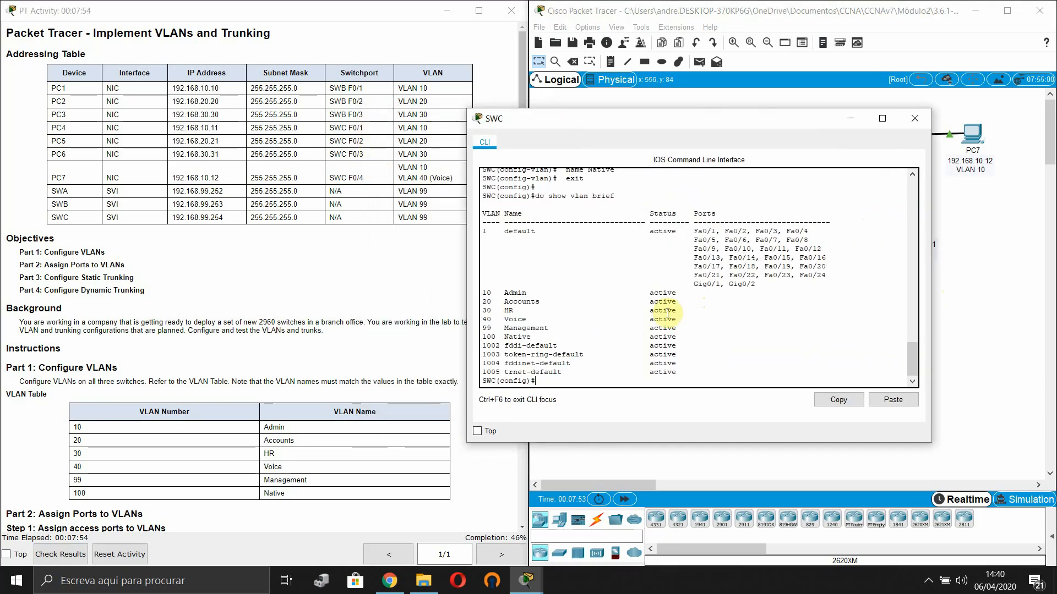
key("Return")
key("Return")
key("Return")
right_click(596, 375)
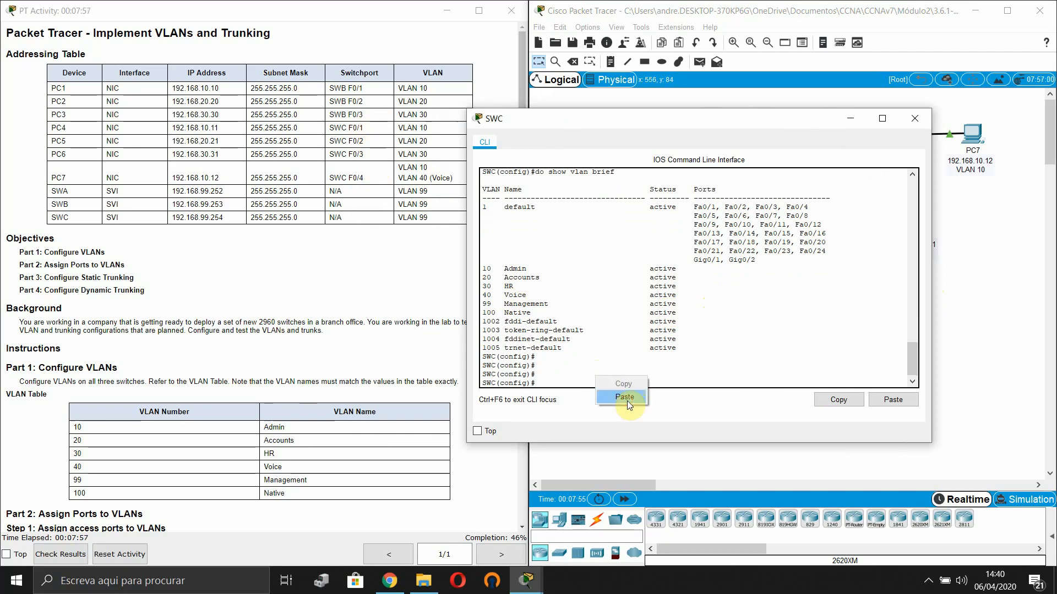
left_click(626, 398)
key("Return")
key("Return")
key("Return")
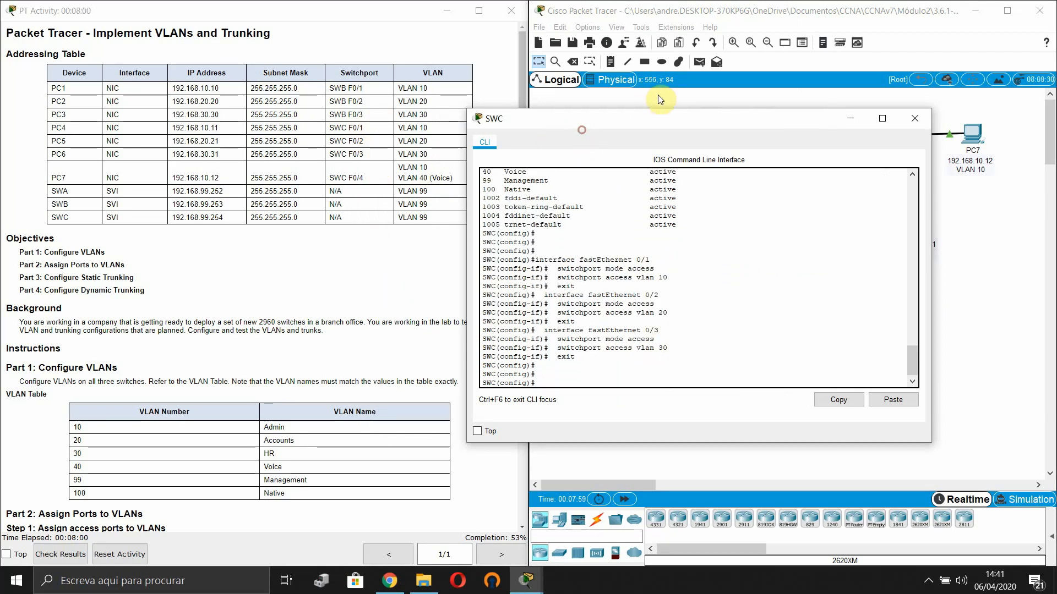
Enter interface configuration mode for fastEthernet 0/4 on SWC
left_click_drag(620, 127, 649, 84)
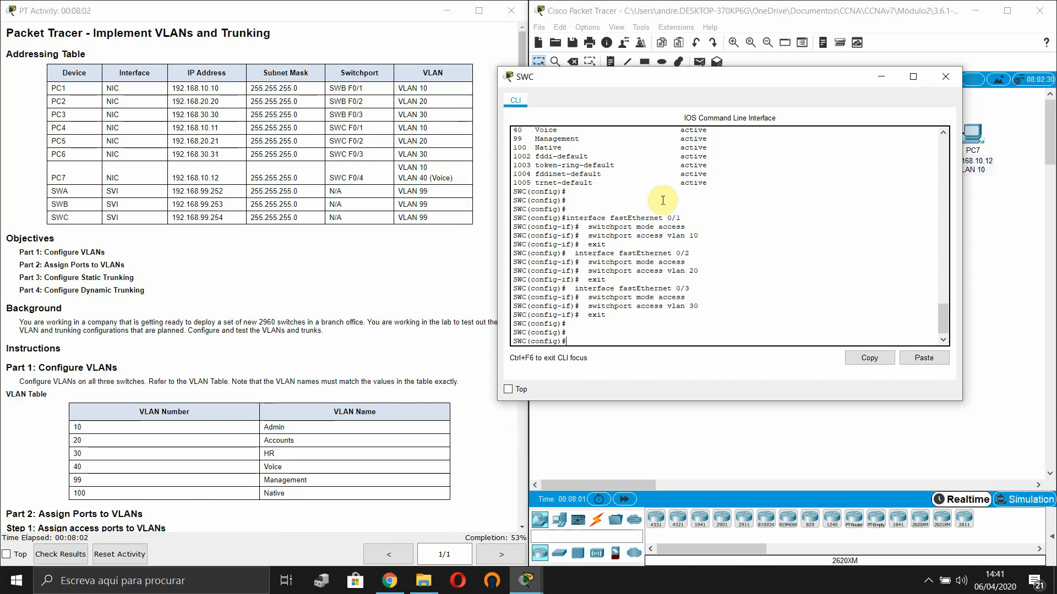
type("int")
key("Tab")
type("fas")
key("Tab")
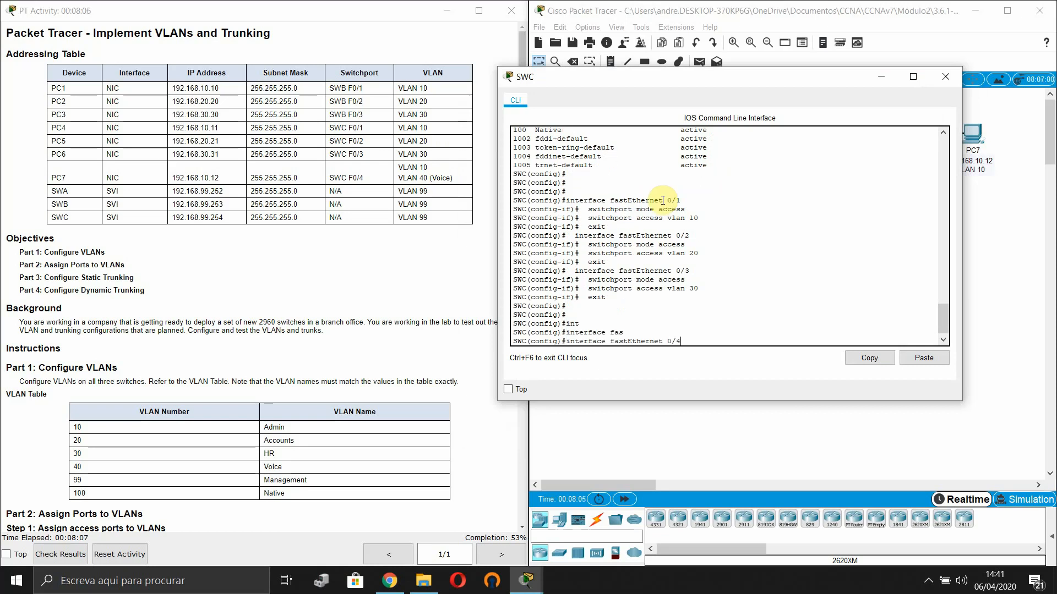
type("0/4")
key("Return")
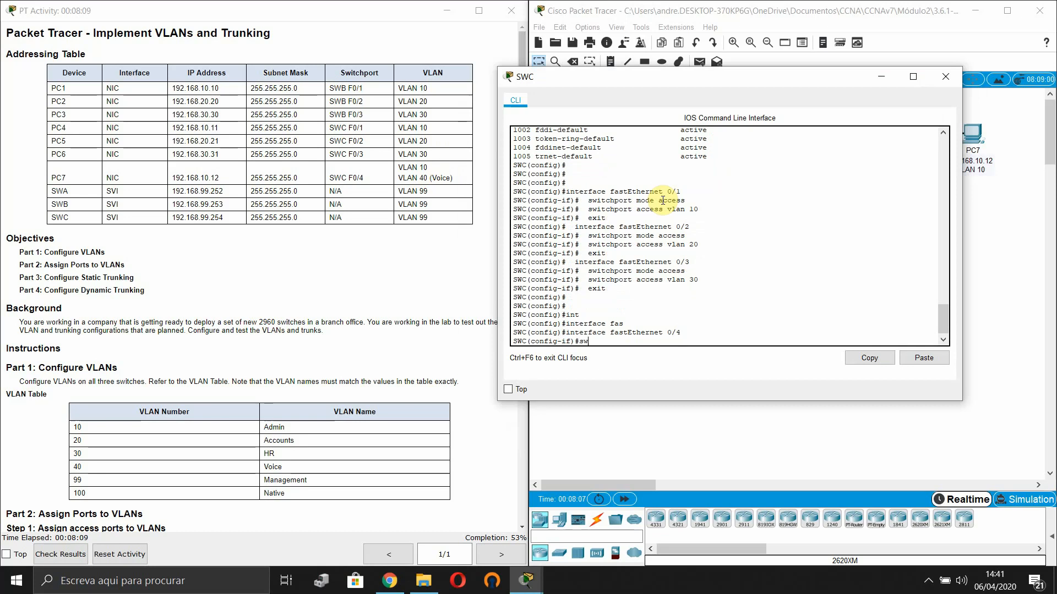
Set SWC port fastEthernet 0/4 to access mode with switchport mode access
type("sw")
key("Tab")
type("mo")
key("Tab")
type("ac")
key("Tab")
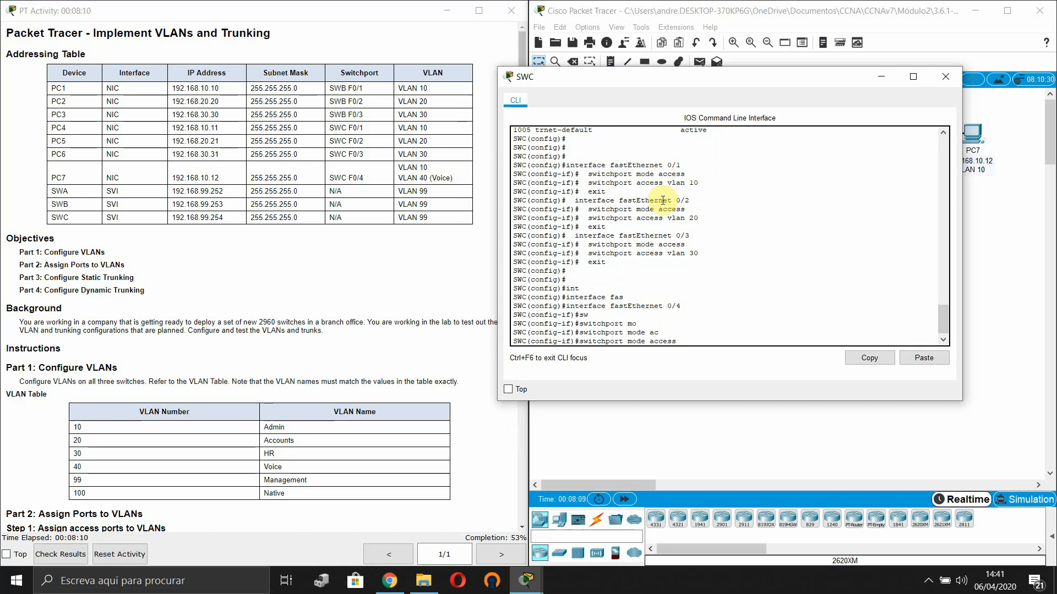
key("Return")
Assign SWC port fastEthernet 0/4 to access VLAN 10
type("sw")
key("Tab")
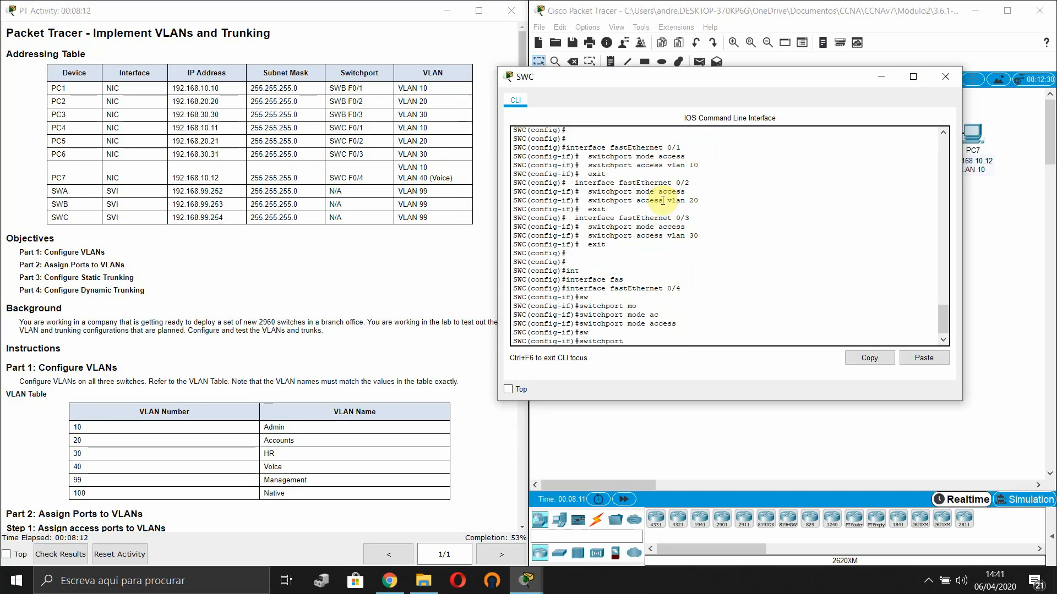
type("ac")
key("Tab")
type("vl")
key("Tab")
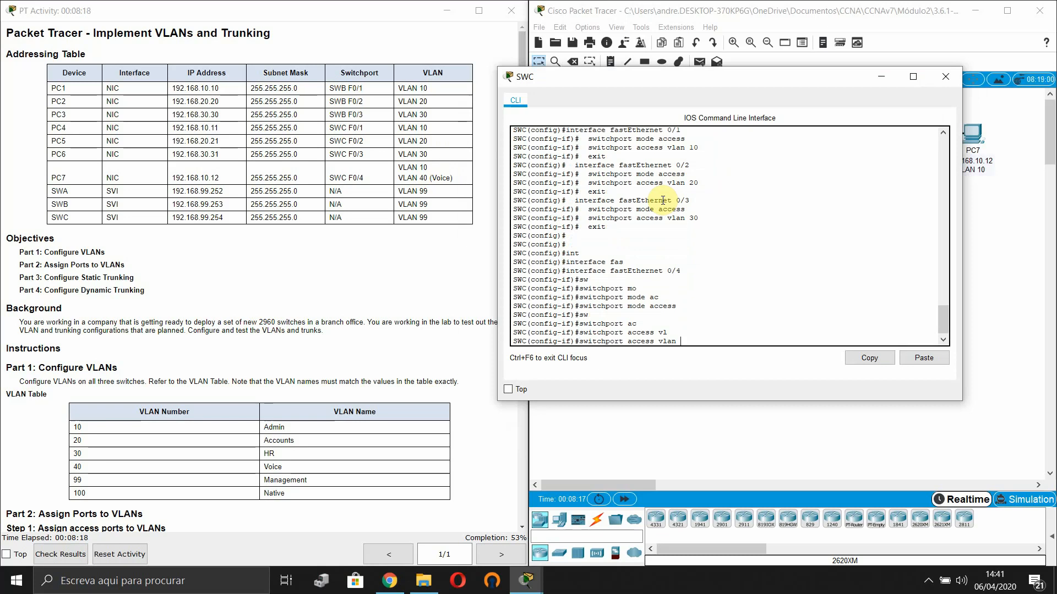
key("Return")
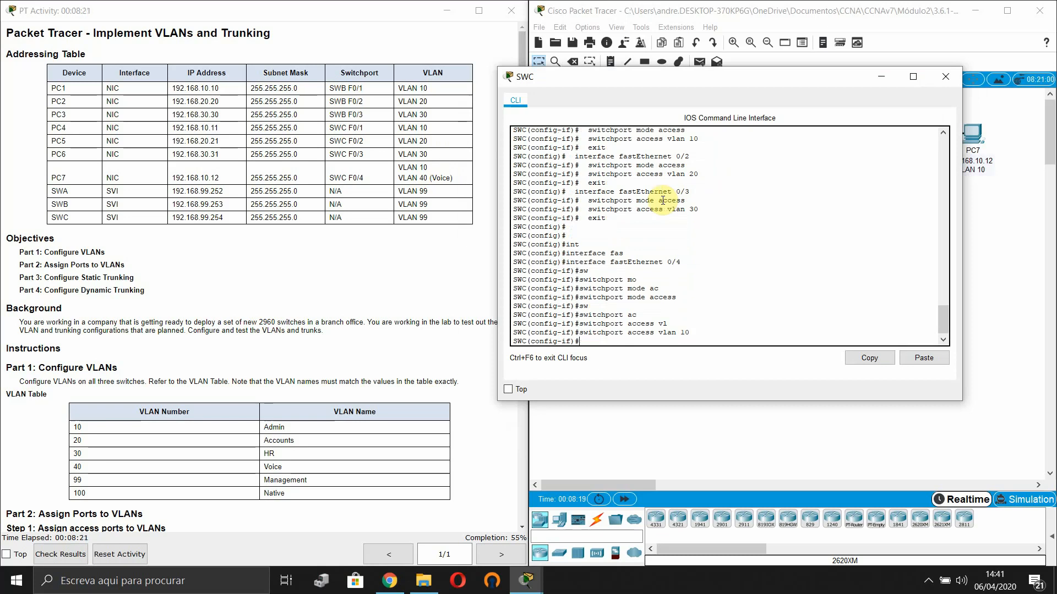
key("Return")
Enable QoS trust on SWC port fastEthernet 0/4 with mls qos trust cos, checking the available keywords with context help
type("ml")
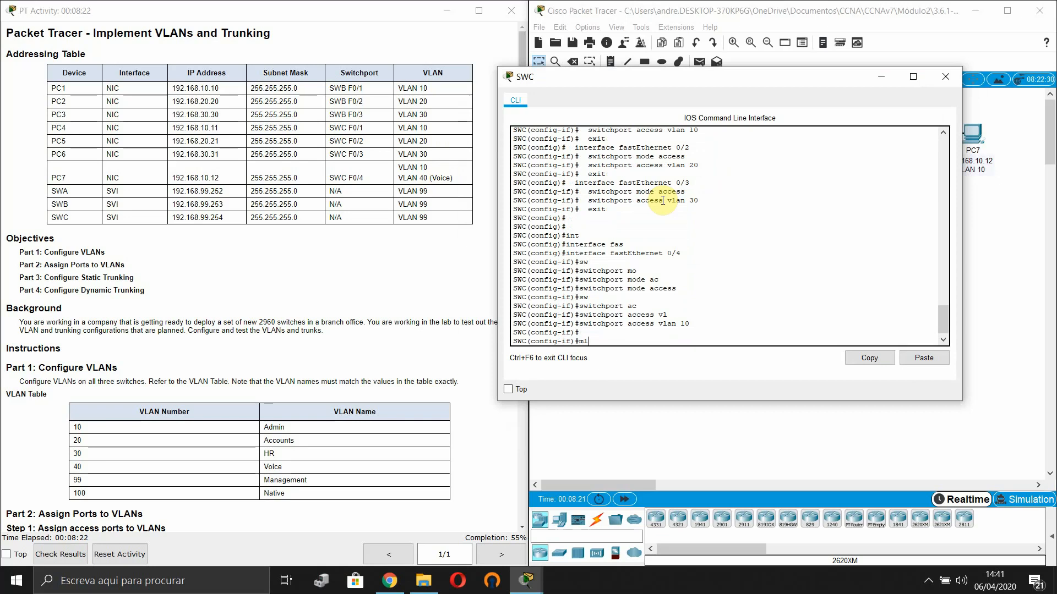
type("s")
key("Tab")
type("?")
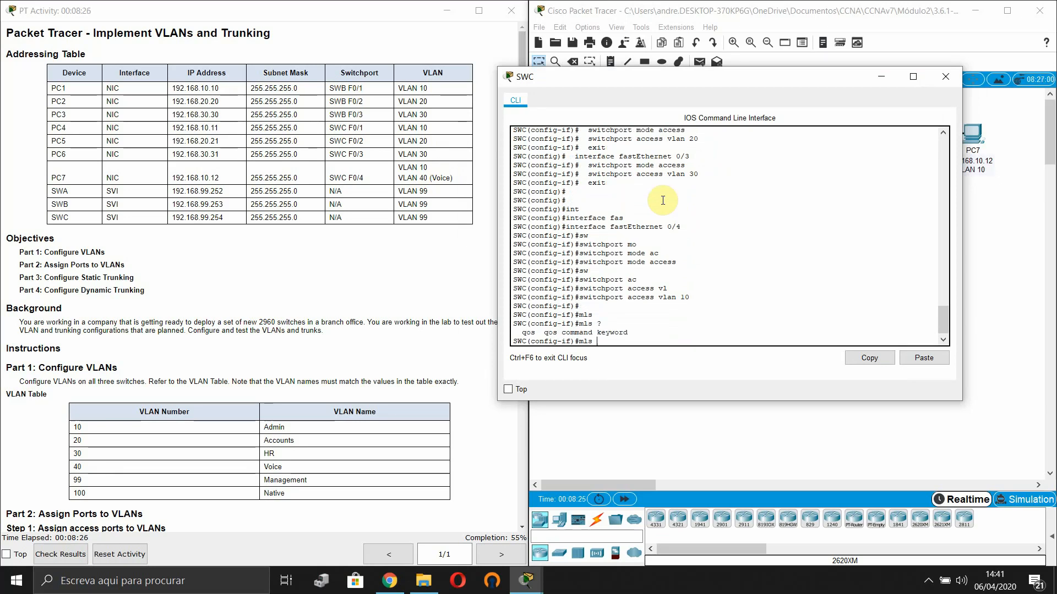
type("qos ")
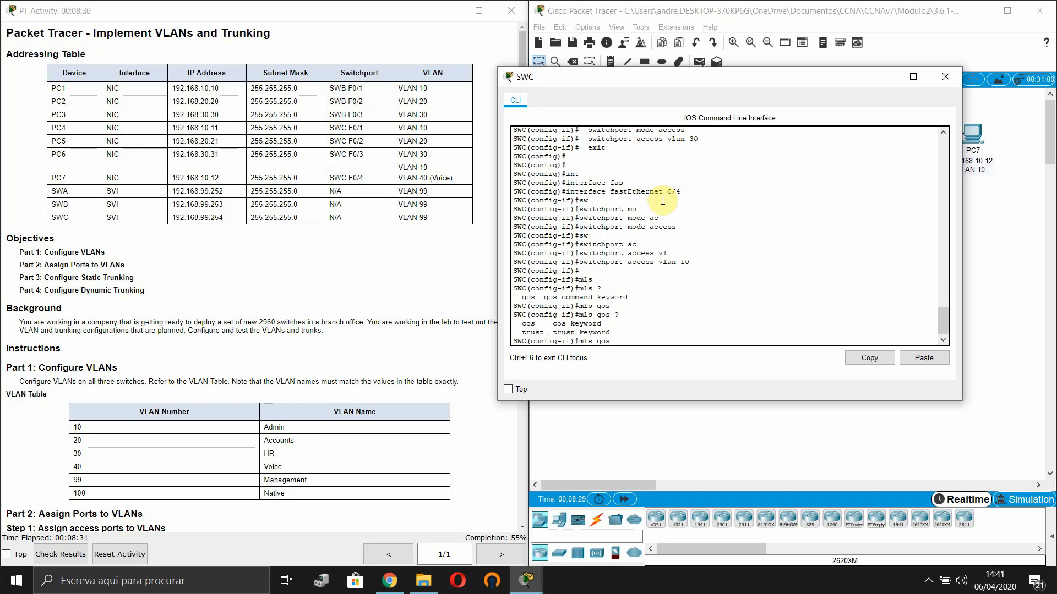
type("?tr")
key("Tab")
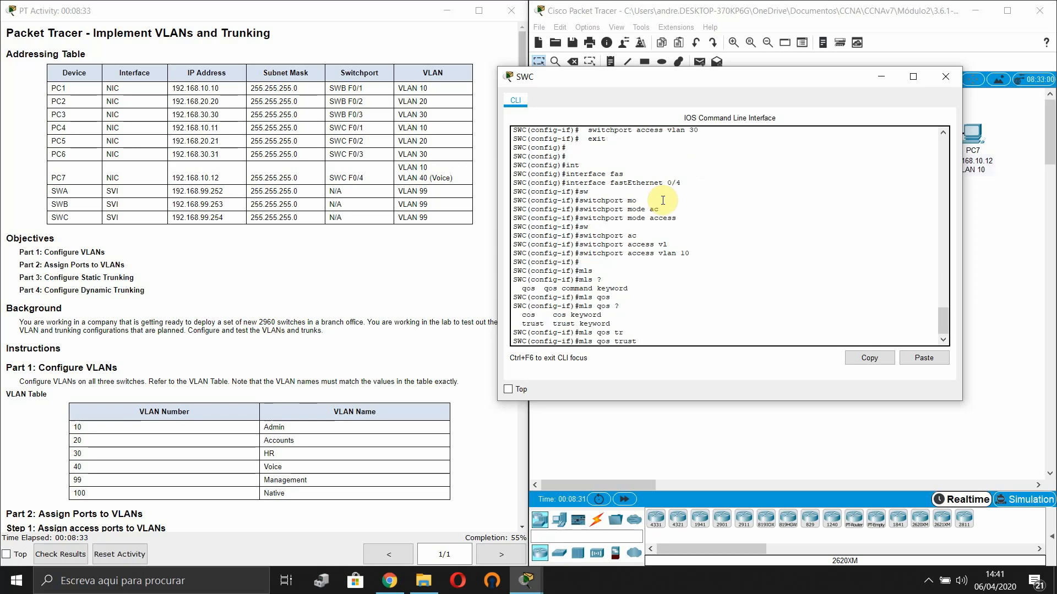
type("?")
type("co")
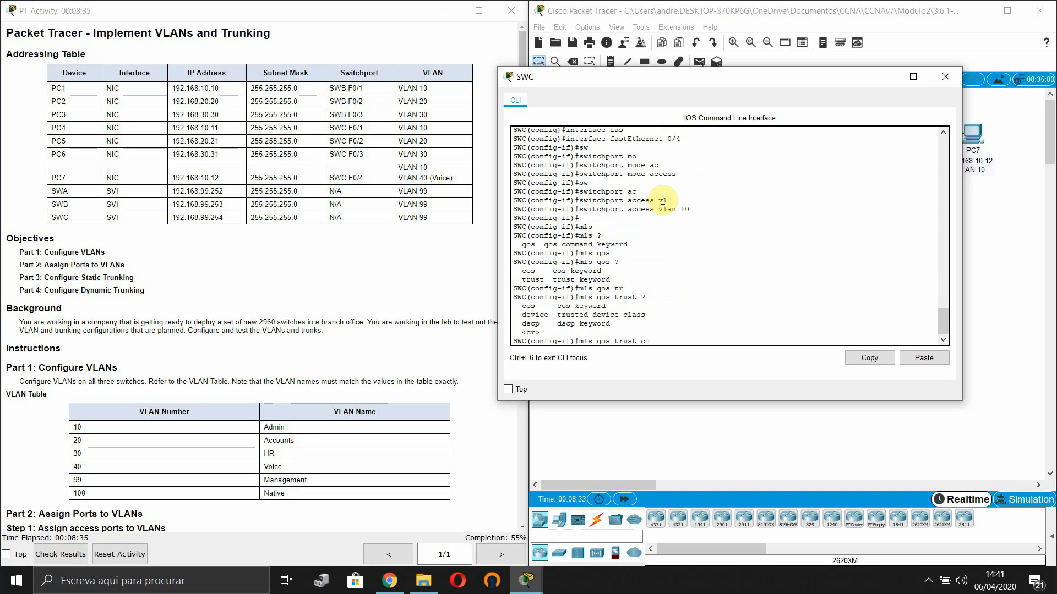
key("Tab")
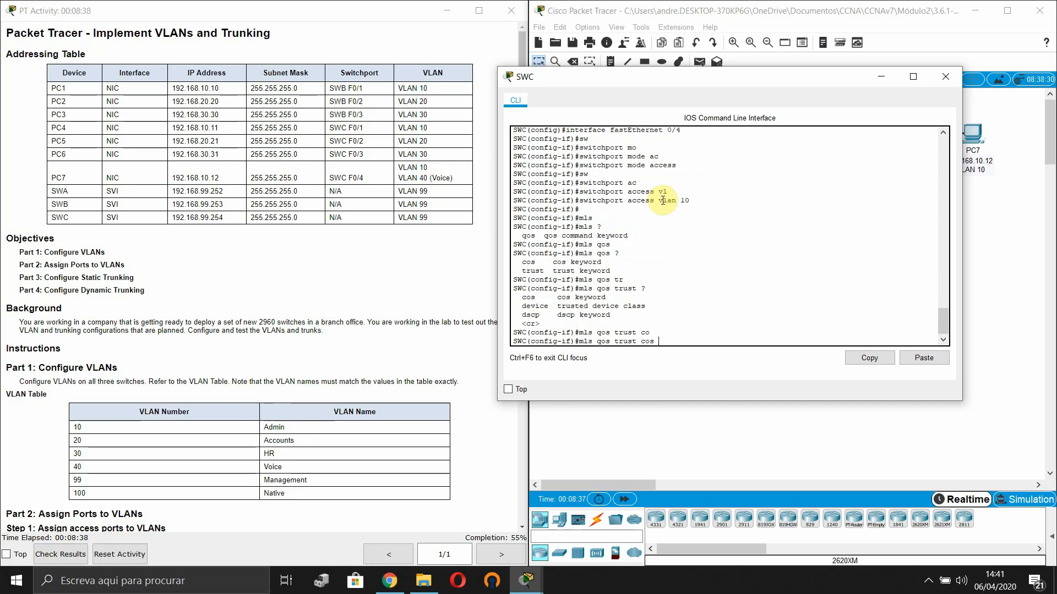
key("Return")
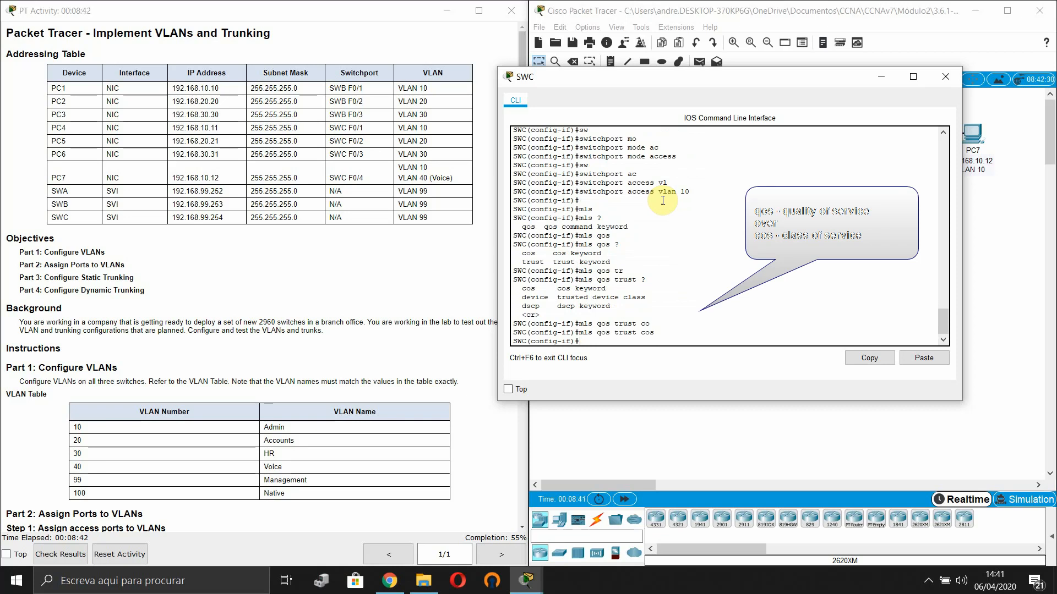
key("Return")
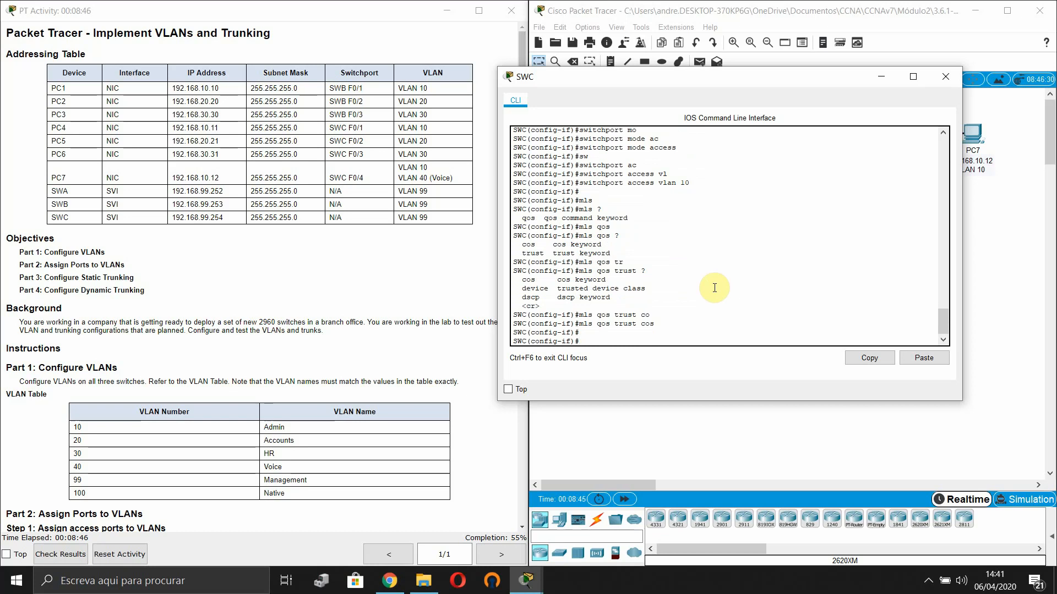
Look up the options of switchport mode, switchport mode access and switchport with the CLI's context help on SWC
type("sw")
key("Tab")
type("mo")
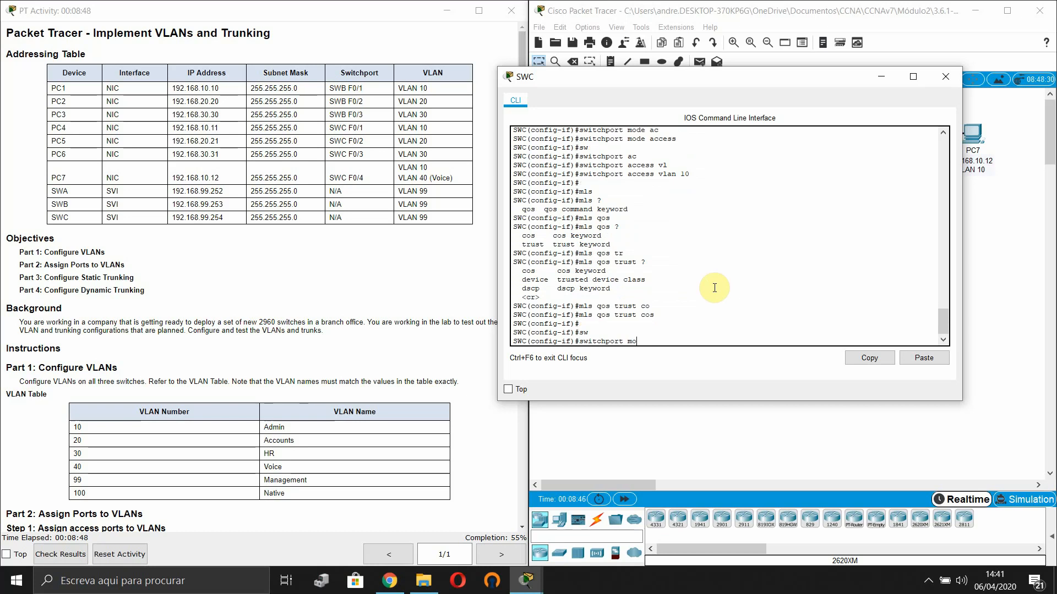
key("Tab")
type("?")
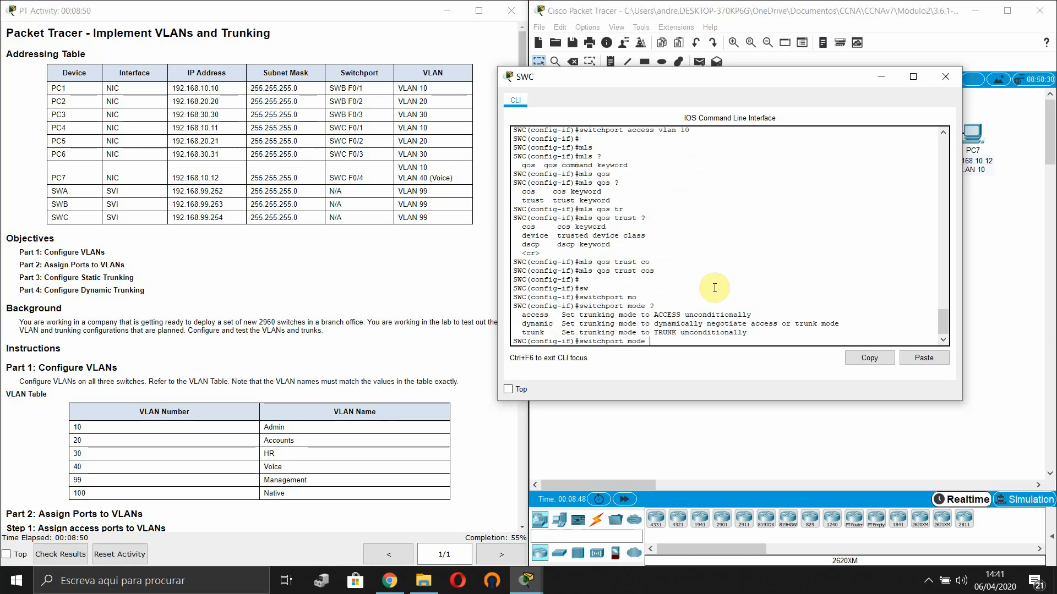
type("ac")
key("Tab")
type("?")
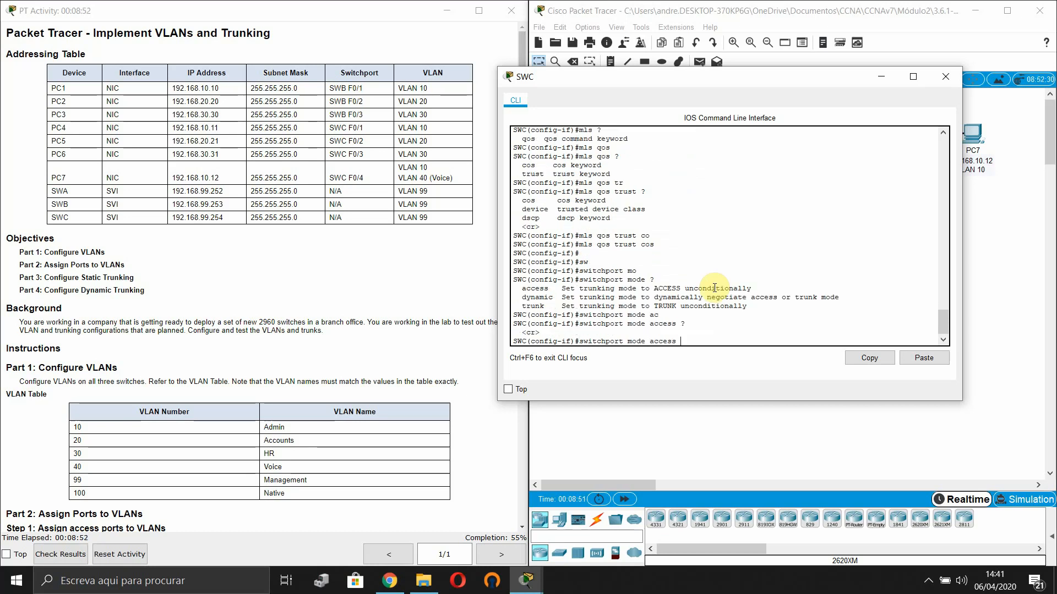
type("v")
key("Tab")
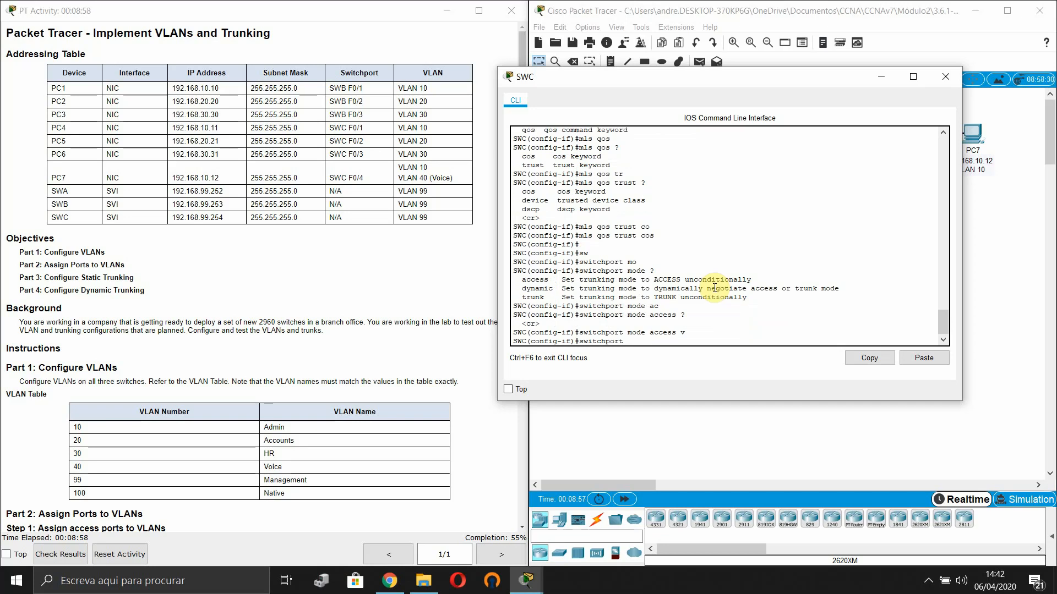
type("ac")
key("Tab")
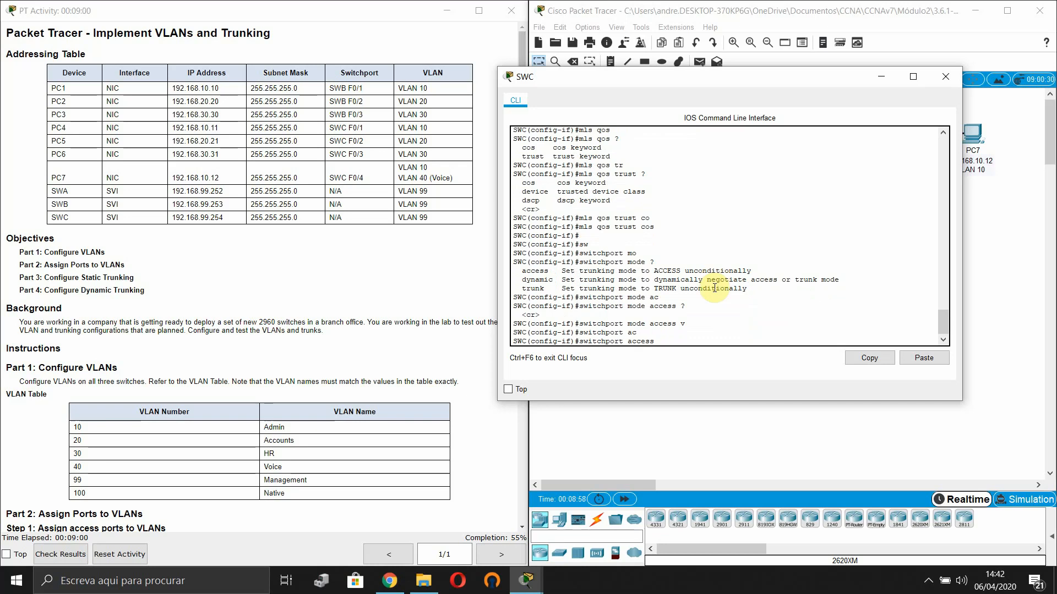
type("c")
type("?")
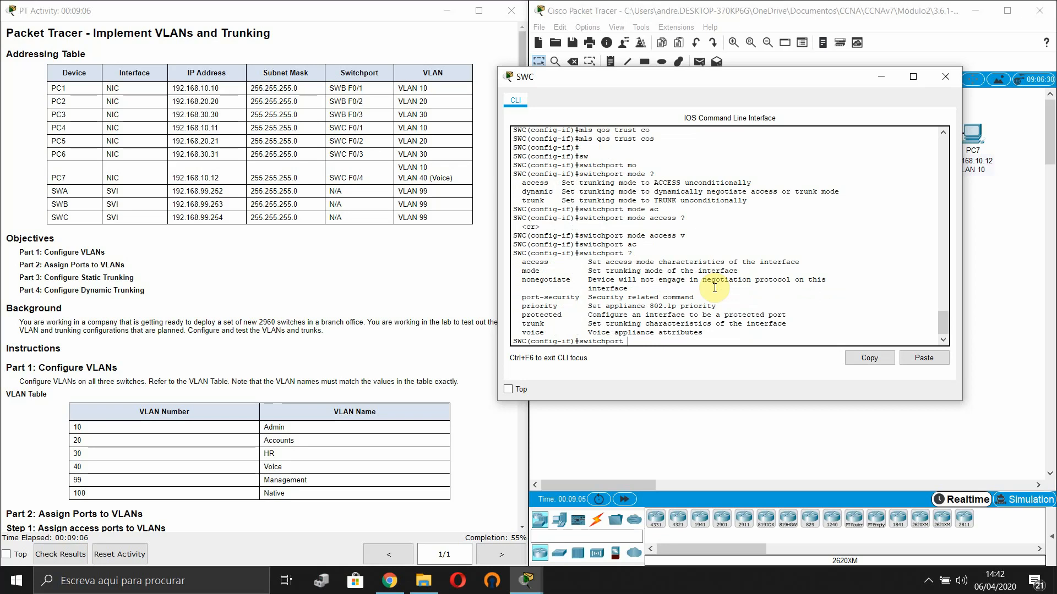
Assign voice VLAN 40 to SWC port fastEthernet 0/4 with switchport voice vlan 40
type("c")
type("i")
key("Tab")
type("?vl")
key("Tab")
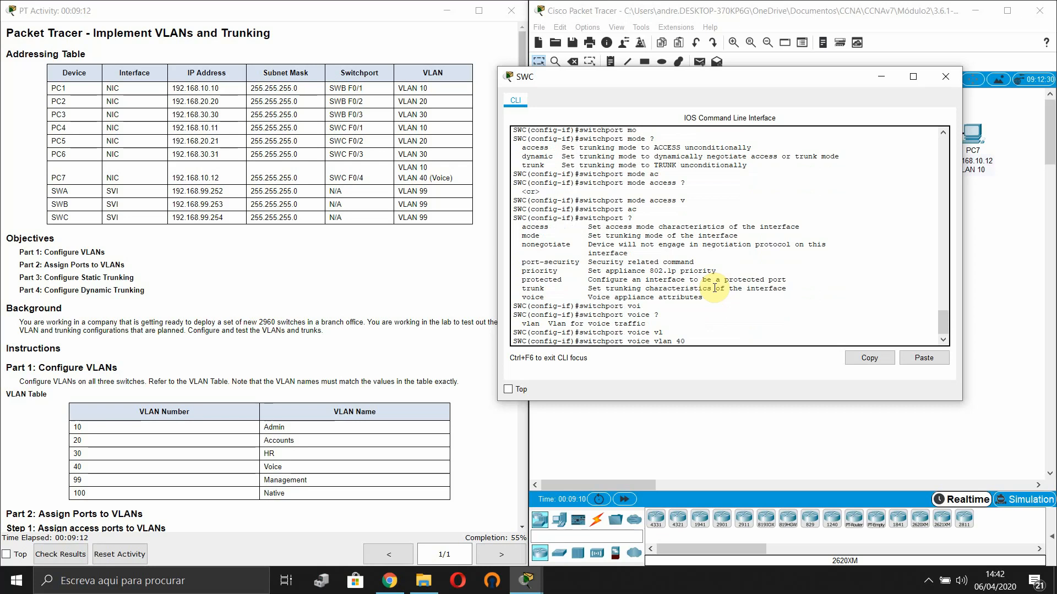
key("Return")
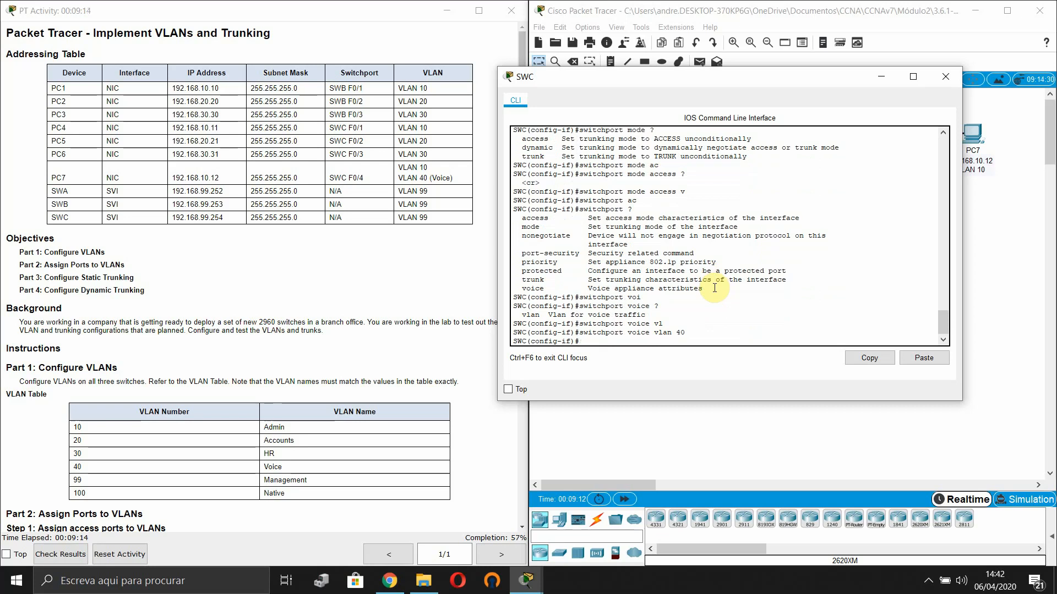
scroll(722, 312, "up", 5)
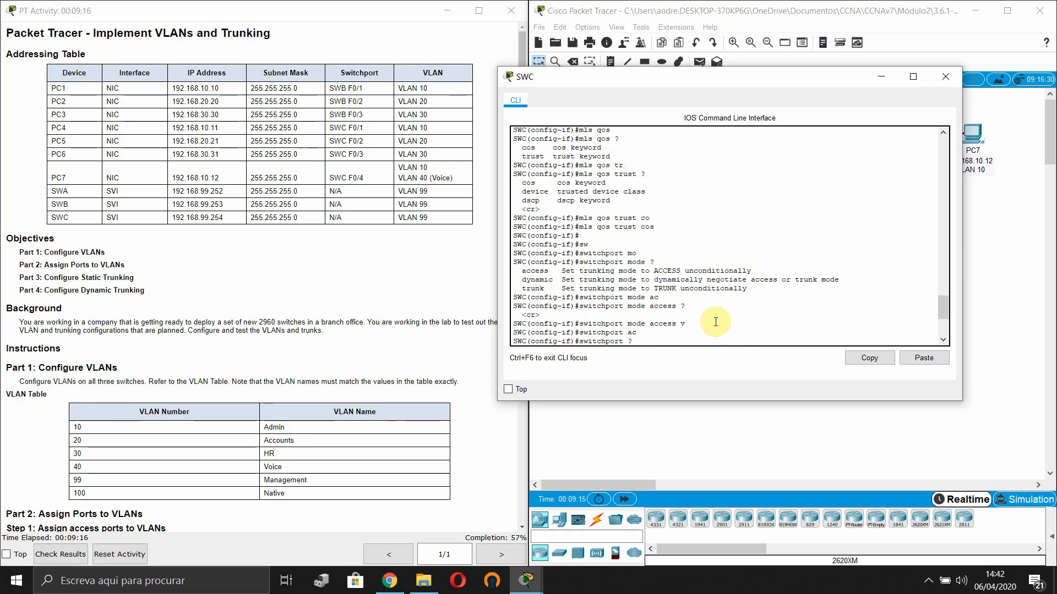
Leave the fastEthernet 0/4 interface configuration on SWC and return to global configuration mode
left_click_drag(654, 228, 615, 227)
left_click(607, 226)
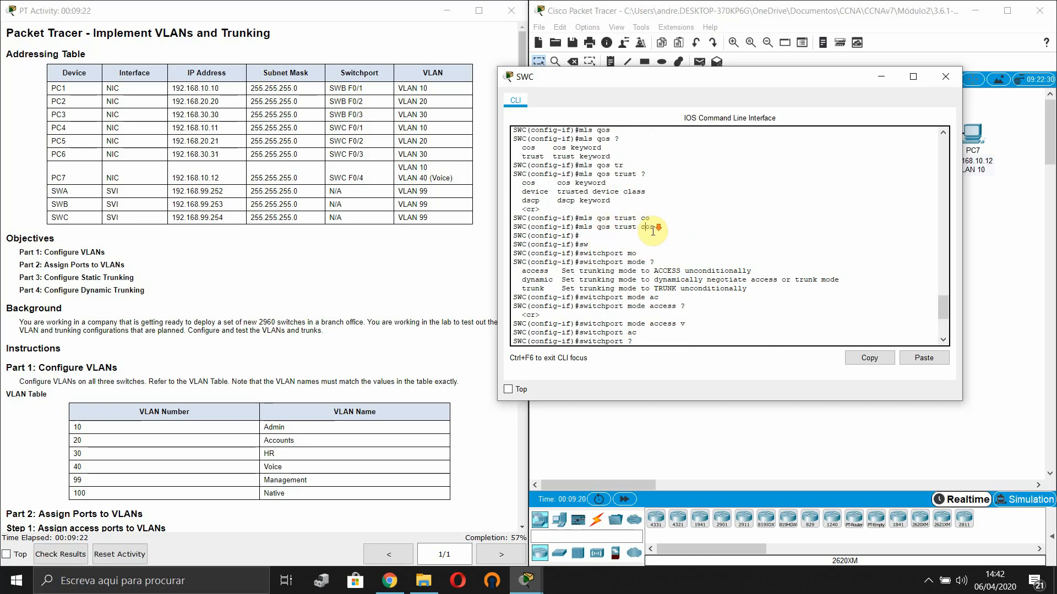
scroll(649, 228, "down", 5)
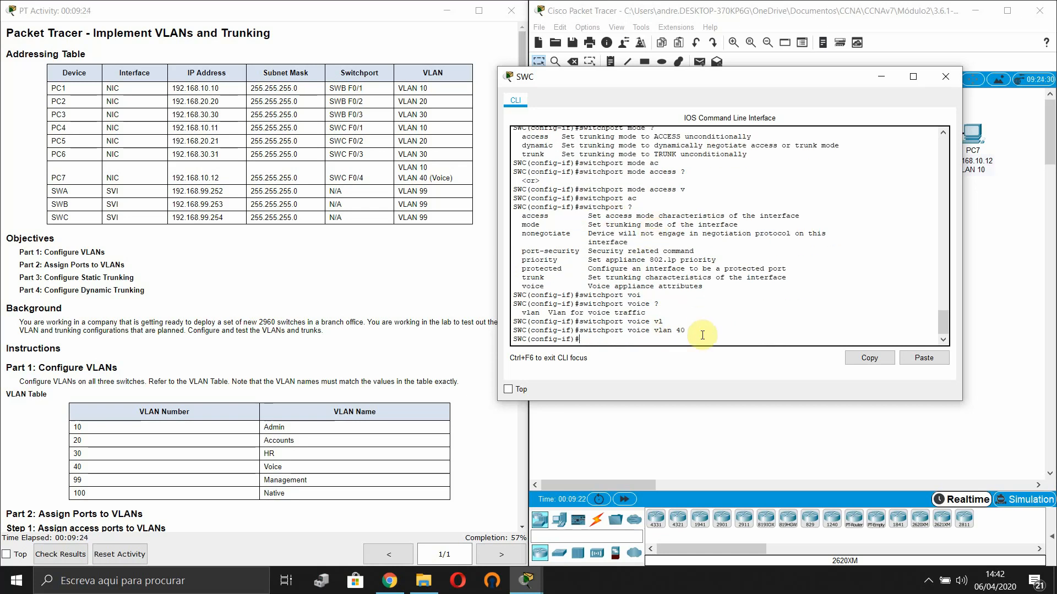
key("Return")
key("Return")
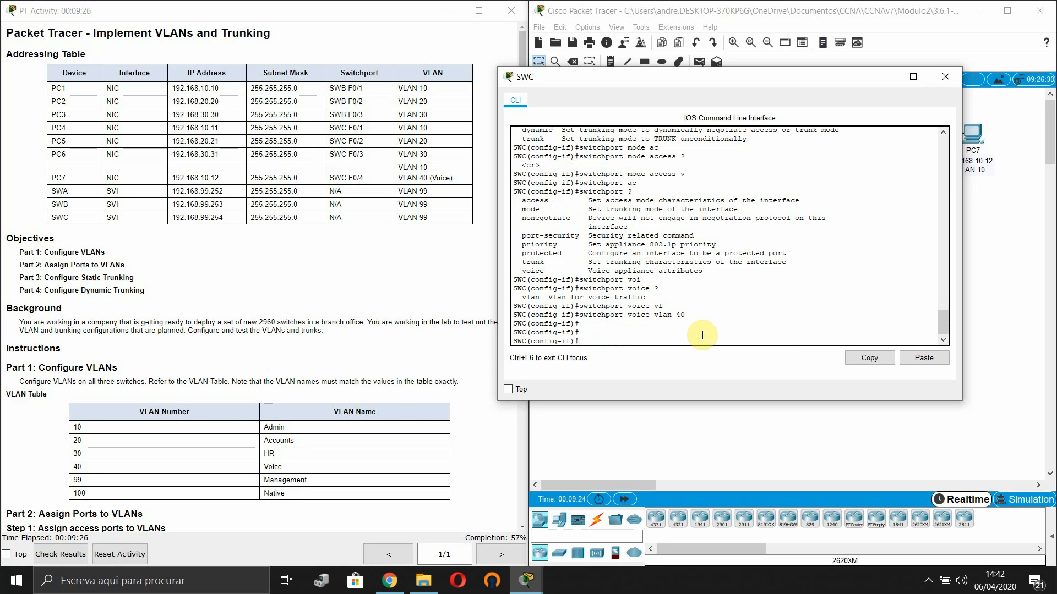
type("ex")
key("Tab")
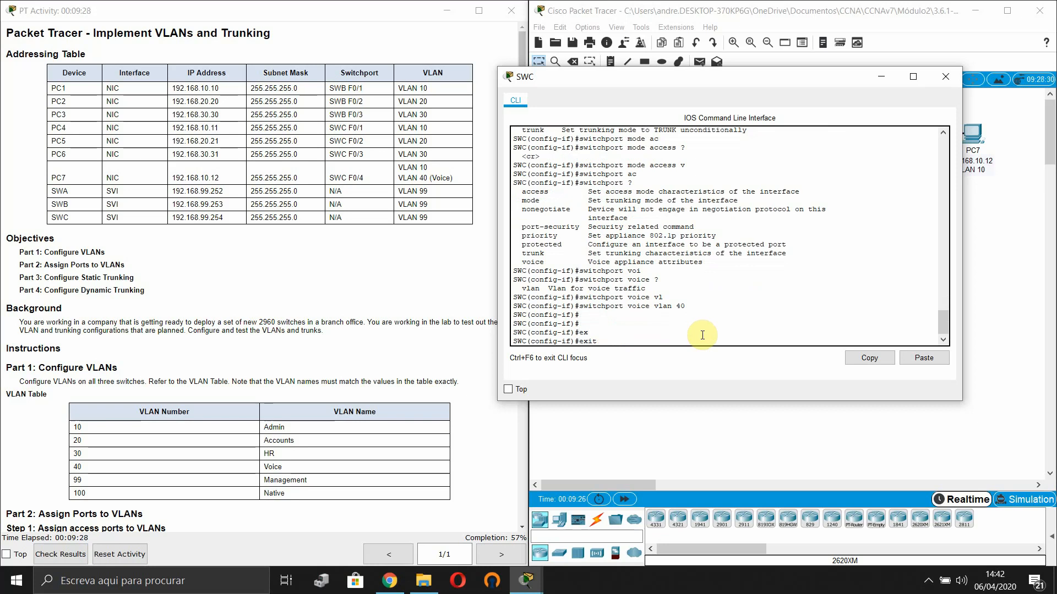
key("Return")
key("Return")
key("Return")
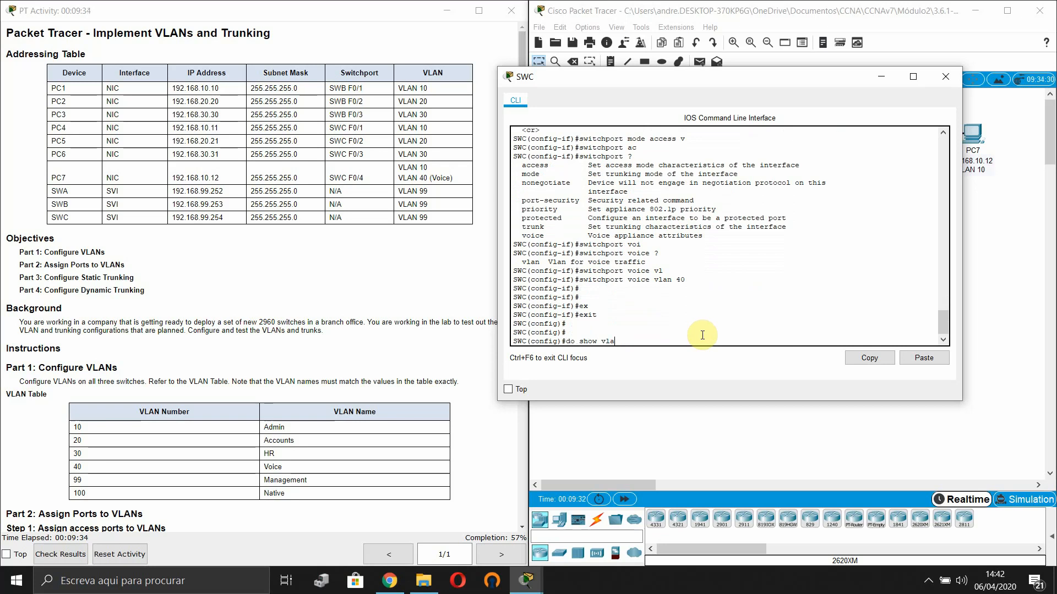
Run do show vlan brief on SWC and check the port assignments of VLANs 10 and 40
type("f")
key("Return")
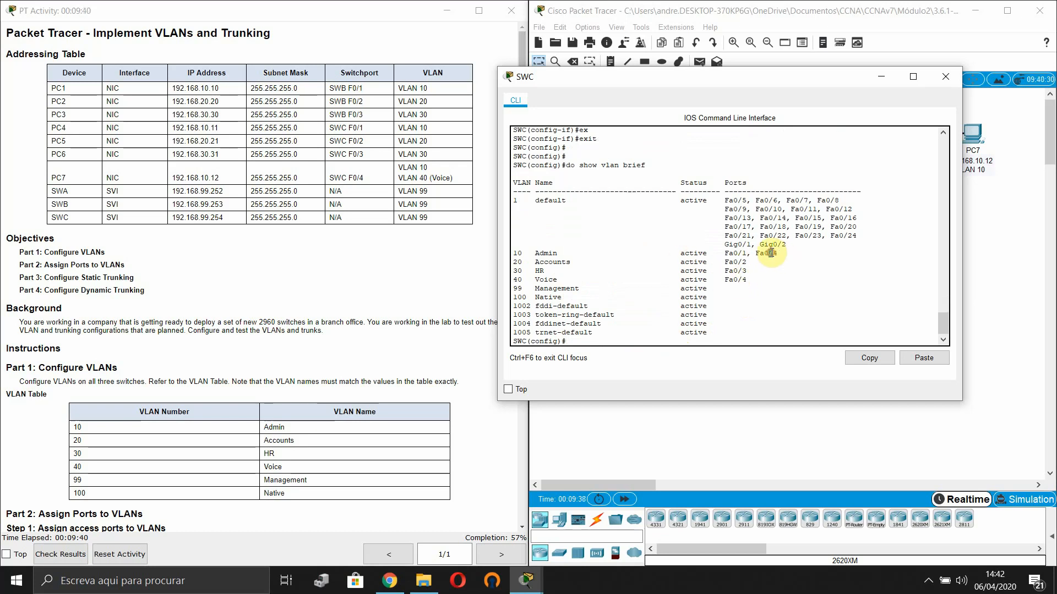
left_click_drag(787, 253, 522, 242)
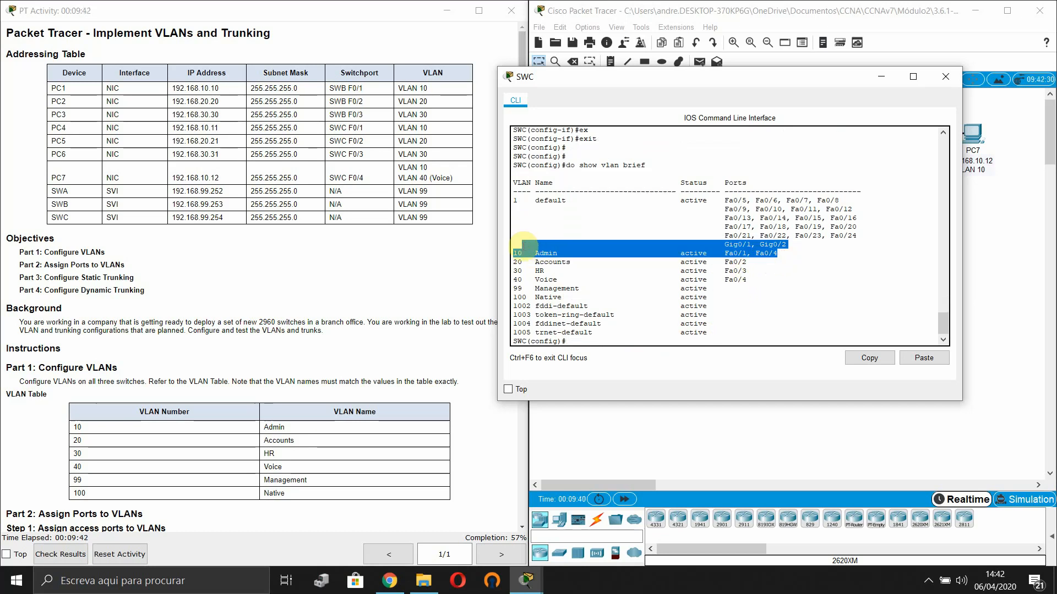
left_click_drag(751, 279, 604, 288)
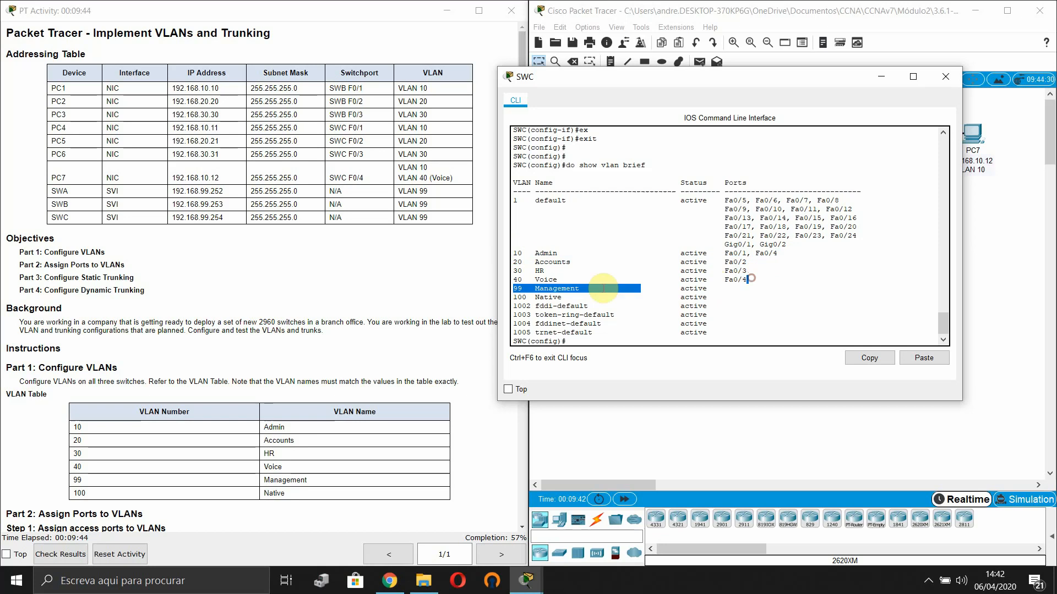
left_click_drag(750, 279, 515, 280)
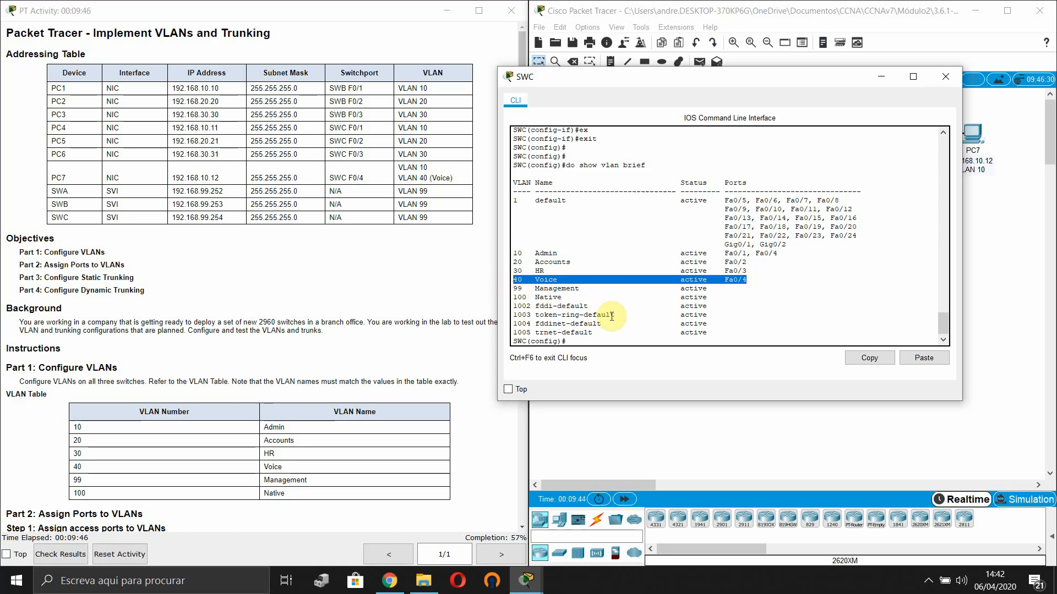
left_click(653, 325)
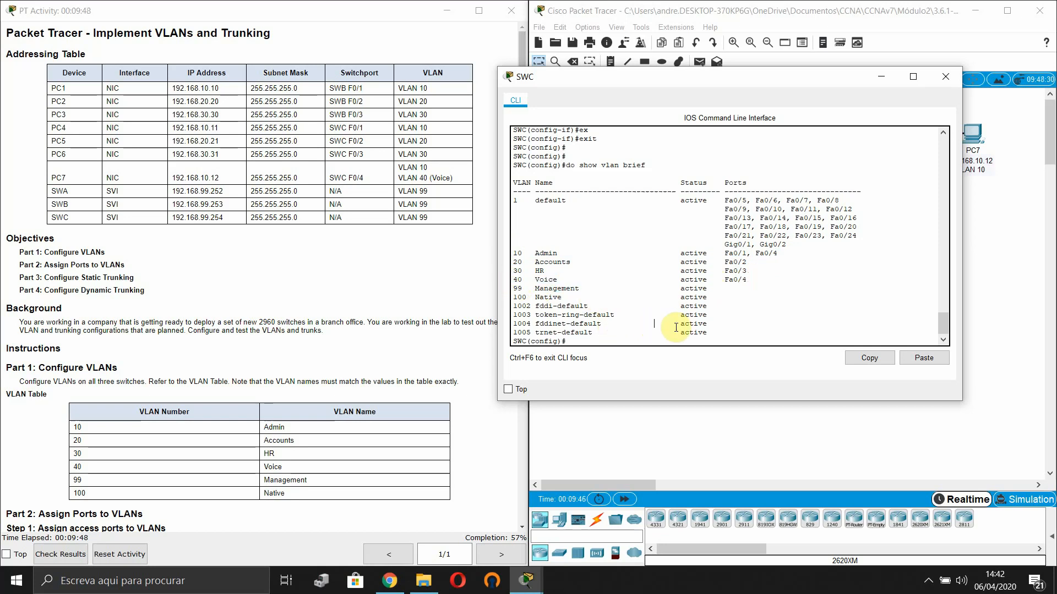
key("Return")
key("Return")
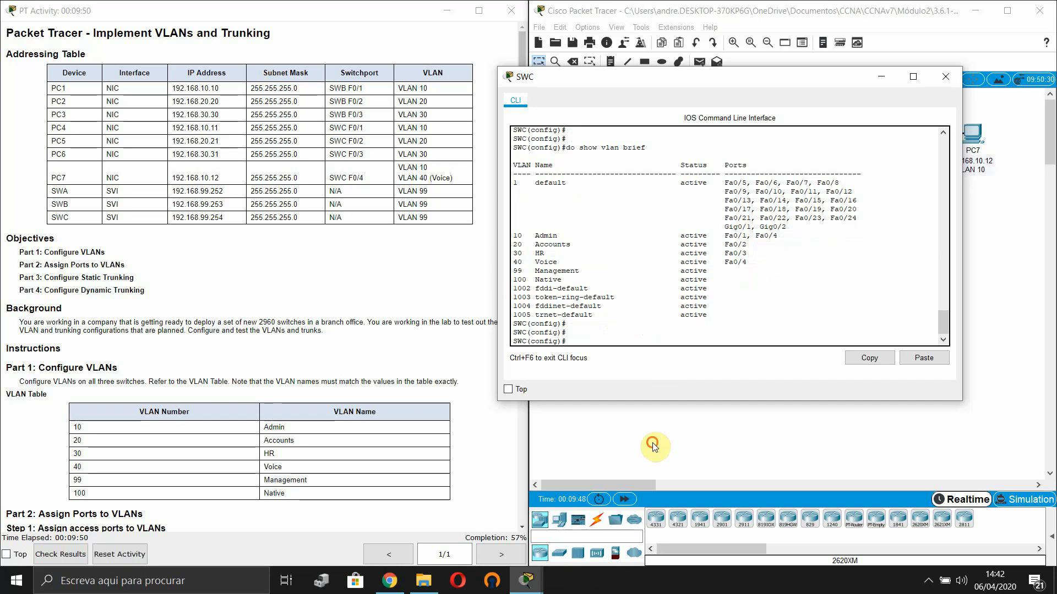
Review the Part 2 instructions for assigning access ports and configuring the voice VLAN port on SWC
left_click(652, 442)
scroll(275, 385, "down", 2)
scroll(272, 350, "down", 3)
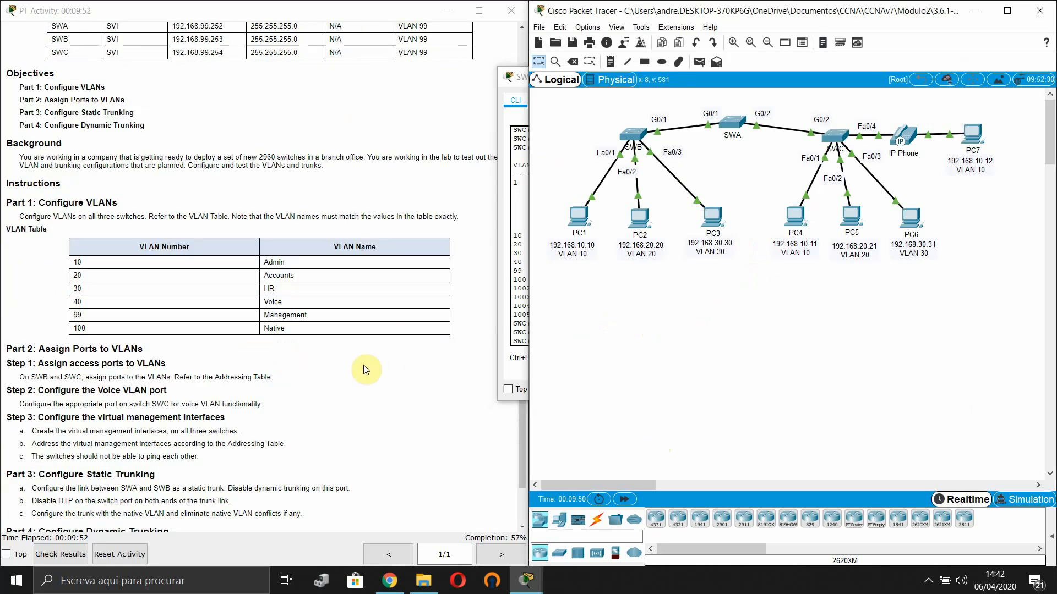
scroll(251, 379, "down", 1)
scroll(249, 379, "up", 6)
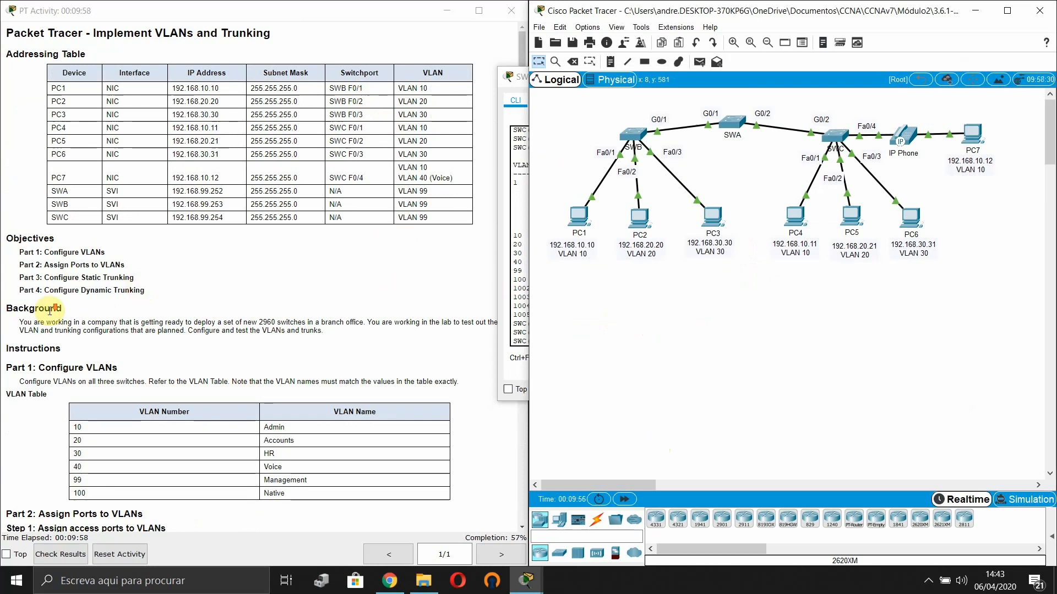
scroll(44, 308, "down", 7)
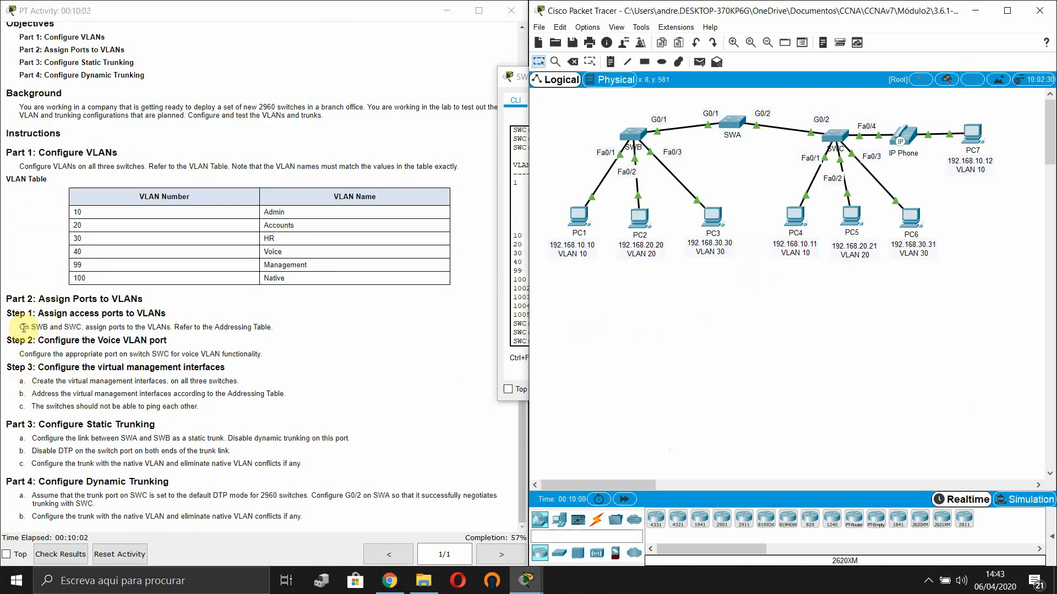
left_click_drag(25, 327, 285, 336)
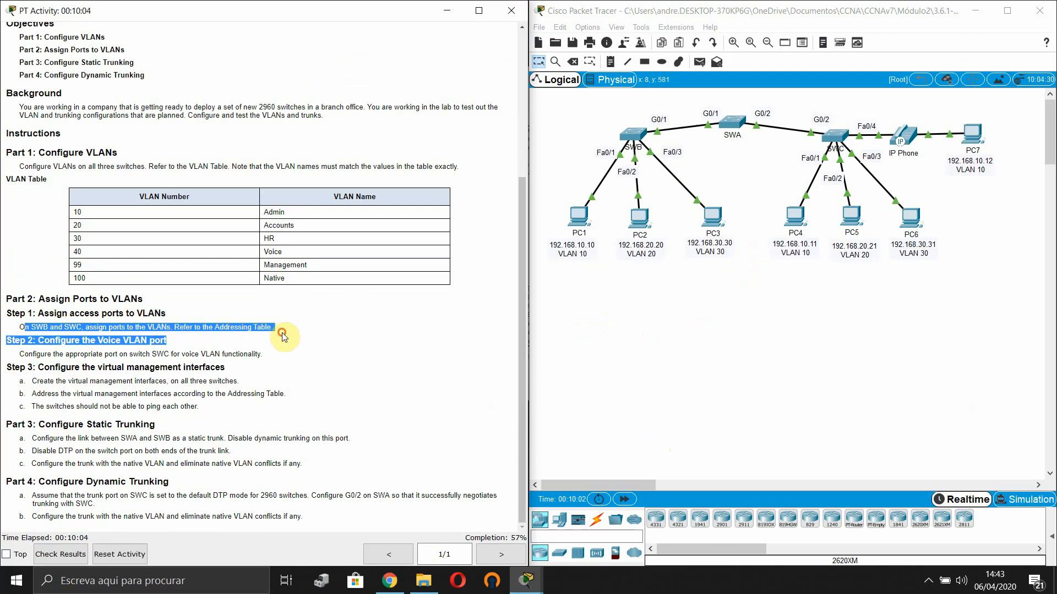
left_click(230, 337)
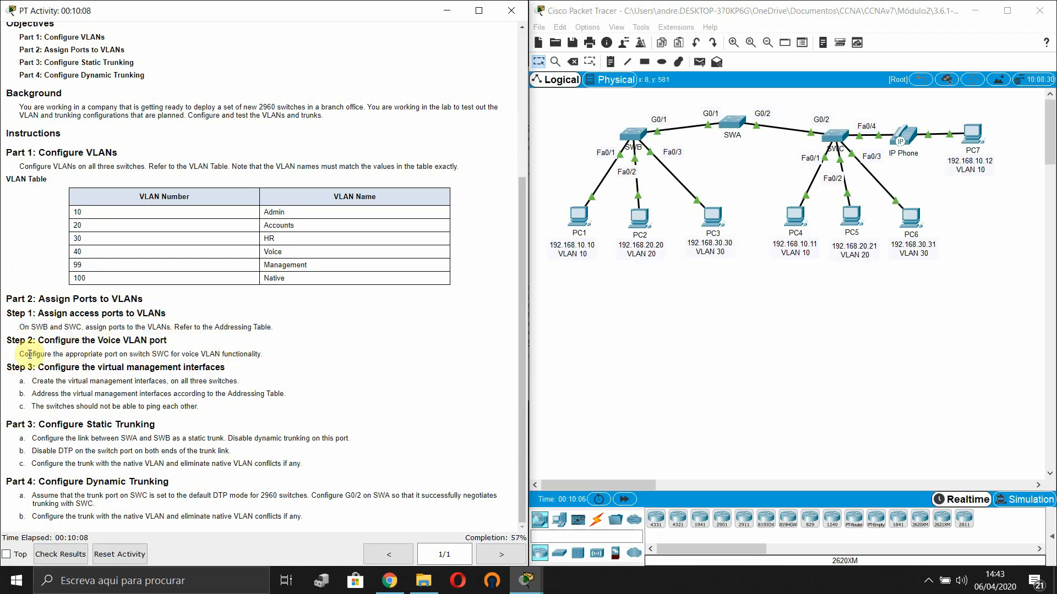
left_click_drag(25, 354, 264, 351)
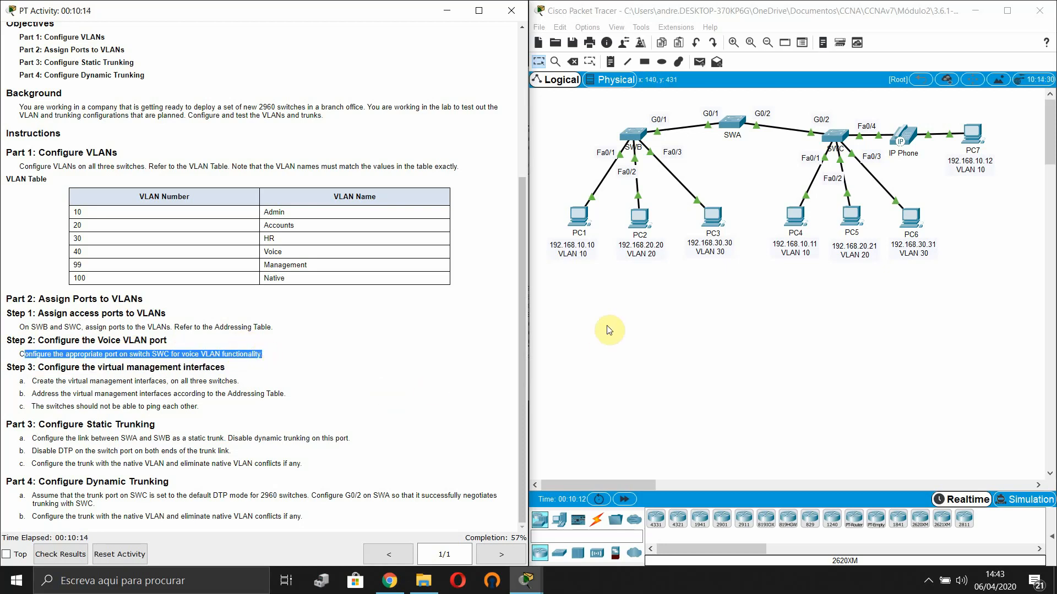
left_click(258, 353)
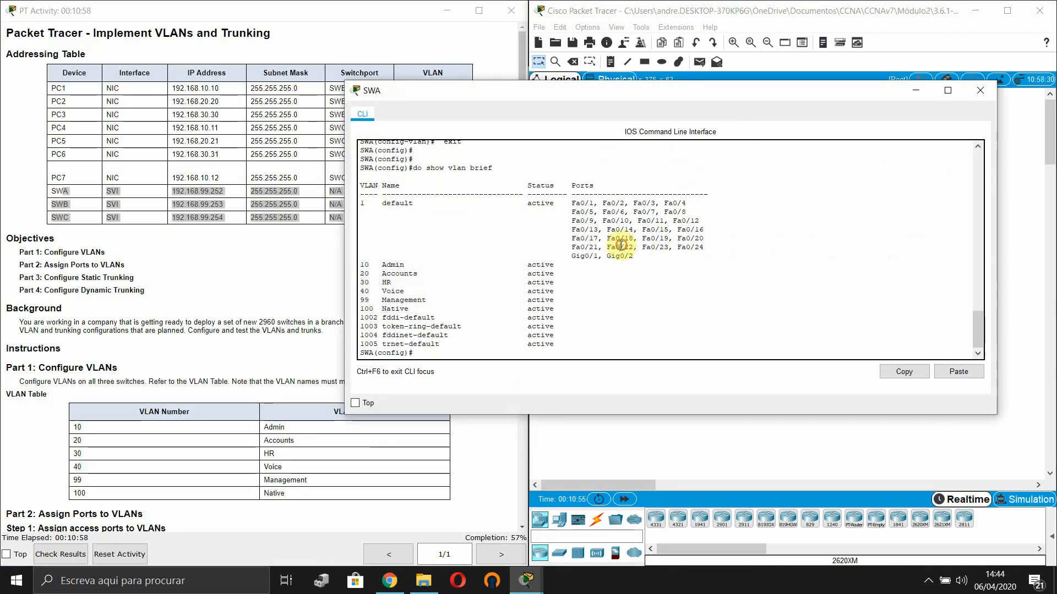
Review the virtual management interface instructions and Addressing Table, moving the SWA CLI window clear of them
key("Return")
key("Return")
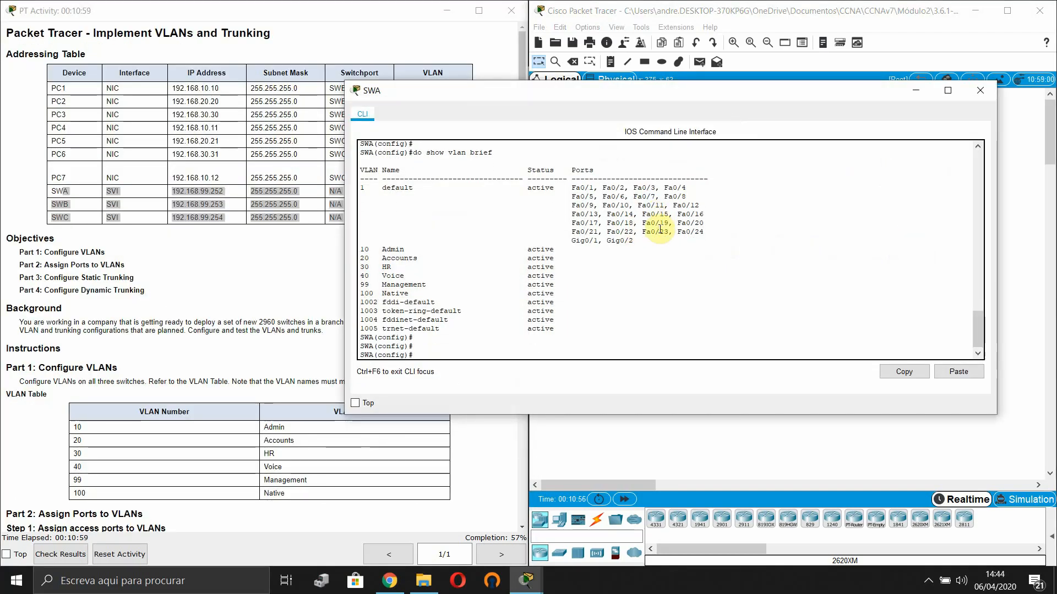
scroll(108, 336, "down", 3)
scroll(283, 440, "up", 3)
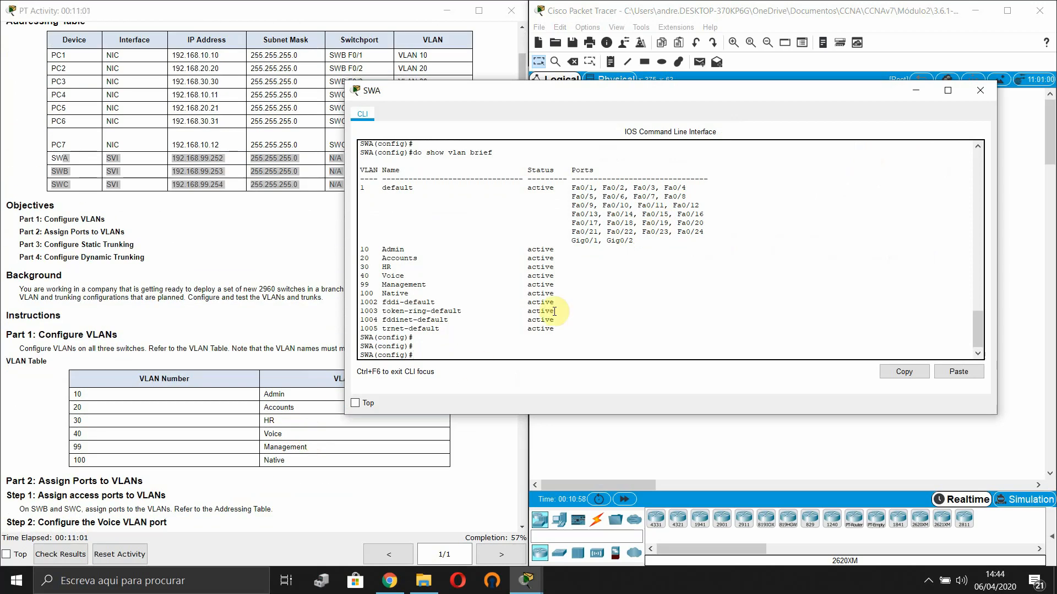
left_click_drag(570, 296, 362, 282)
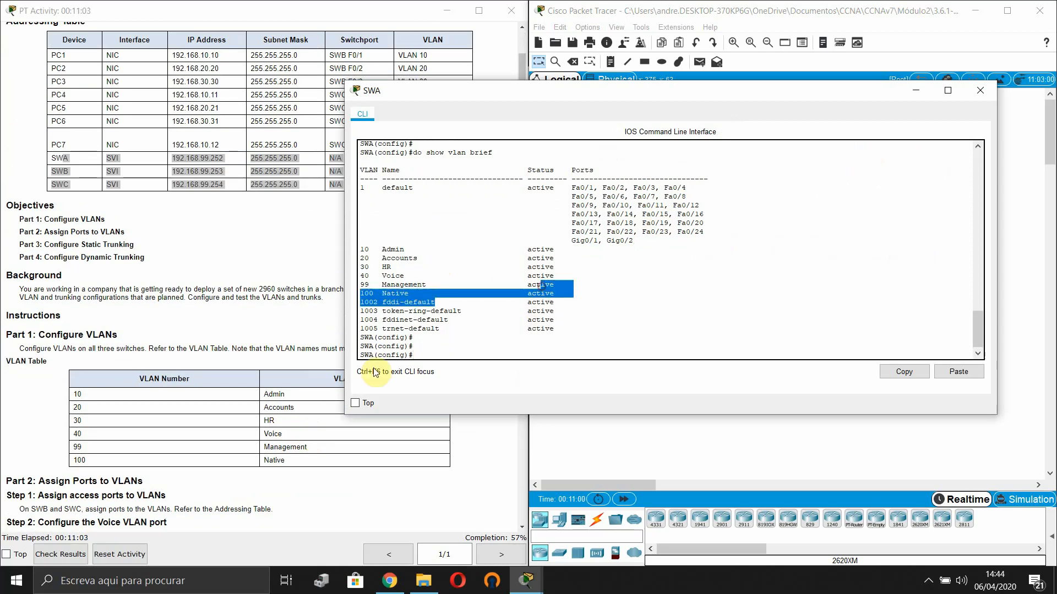
left_click(206, 409)
scroll(142, 470, "down", 2)
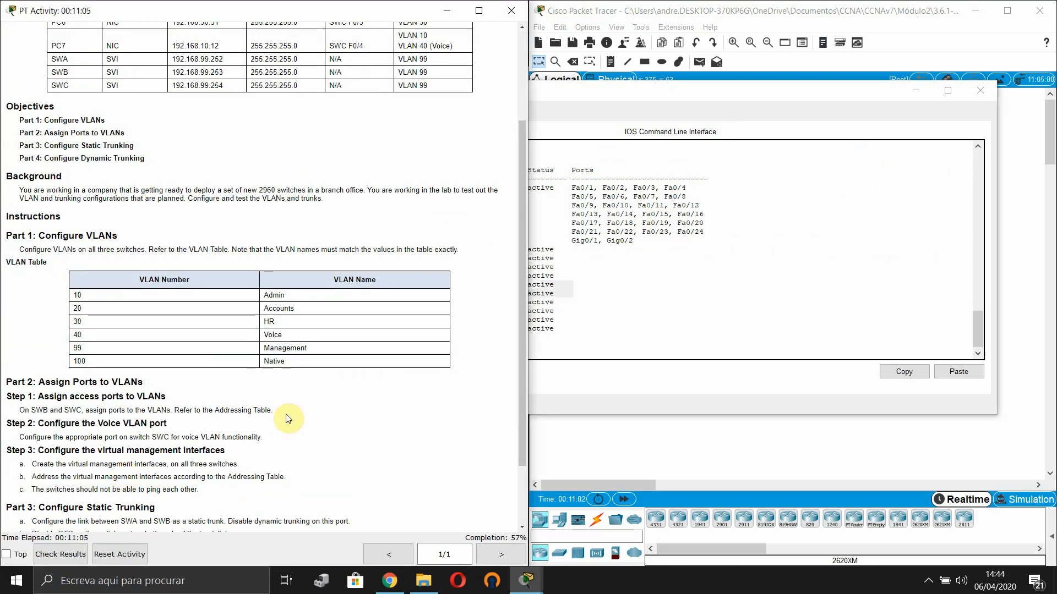
left_click(684, 286)
left_click_drag(472, 95, 652, 83)
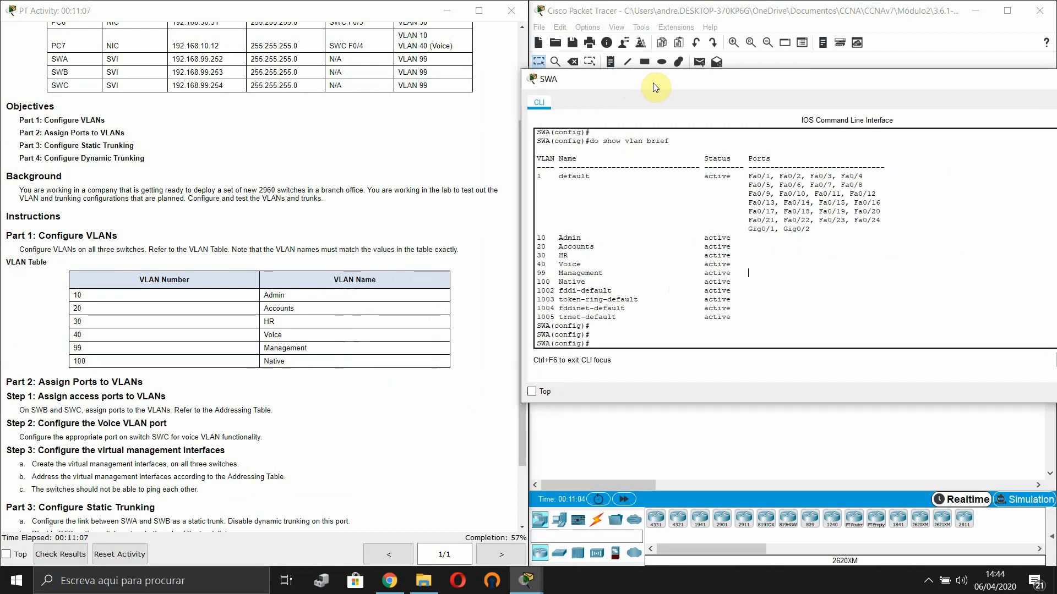
scroll(236, 271, "up", 3)
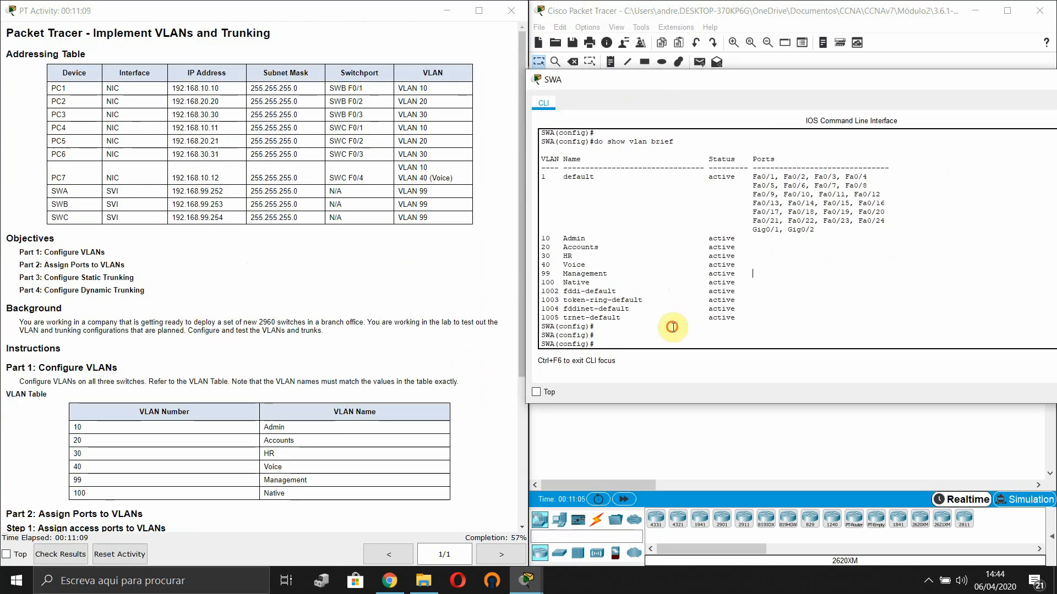
Create the management interface VLAN 99 on SWA with interface vlan 99
key("Return")
key("Return")
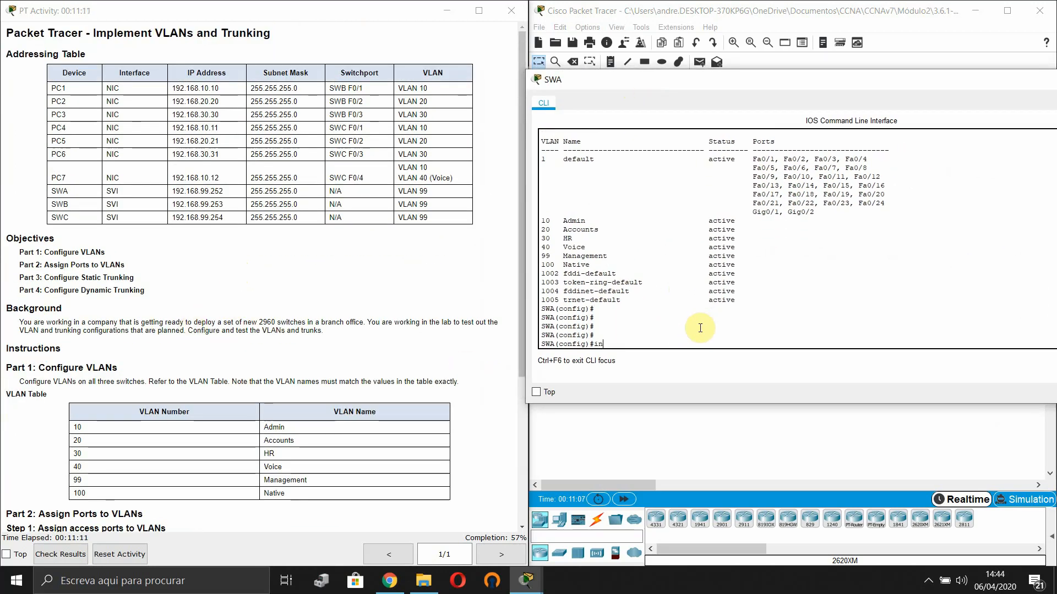
type("int")
key("Tab")
type("vla")
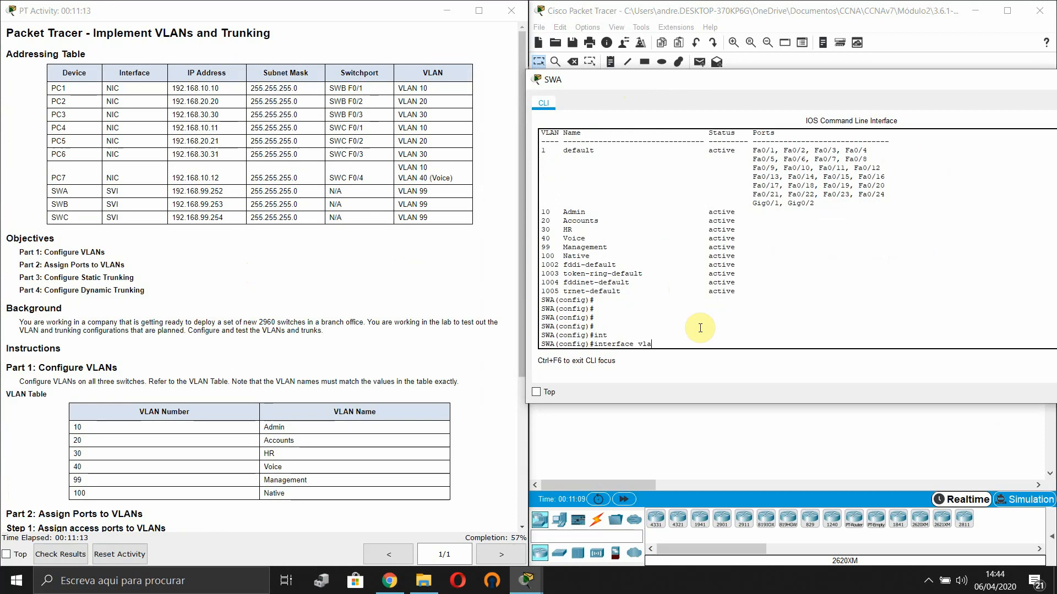
key("Tab")
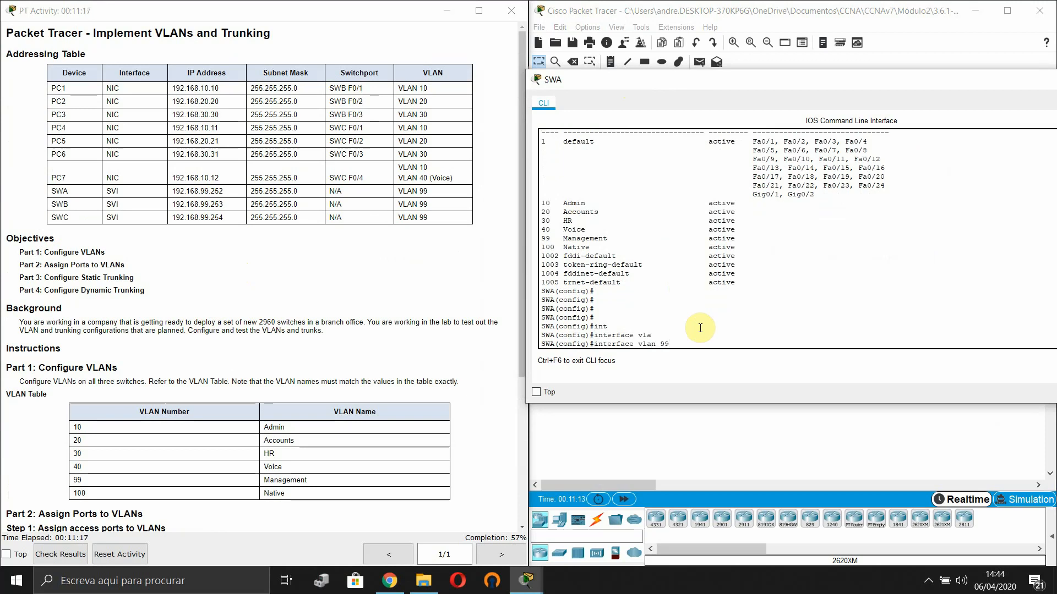
key("Return")
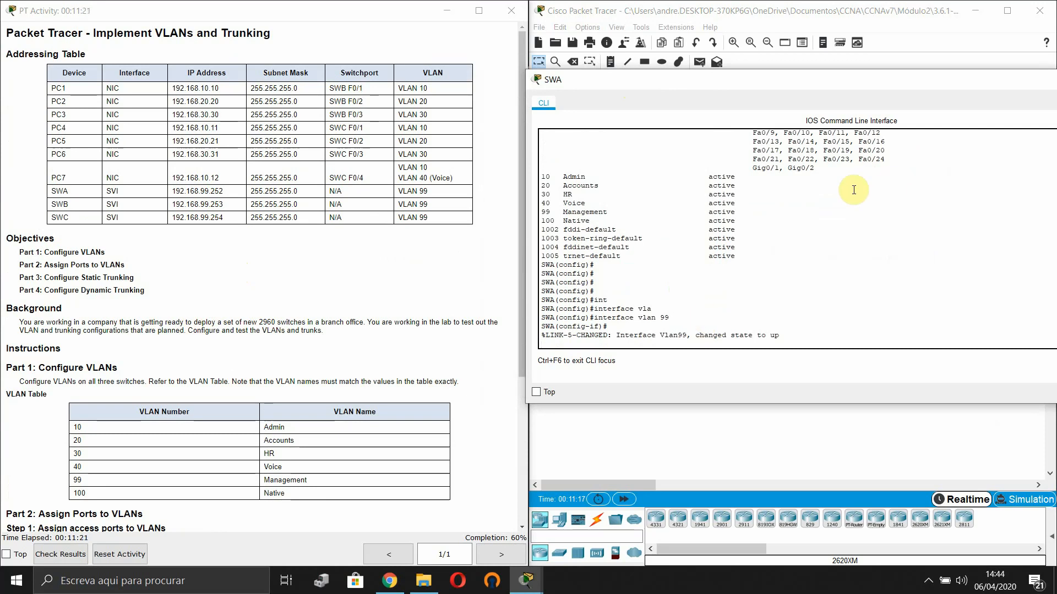
key("Return")
key("Return")
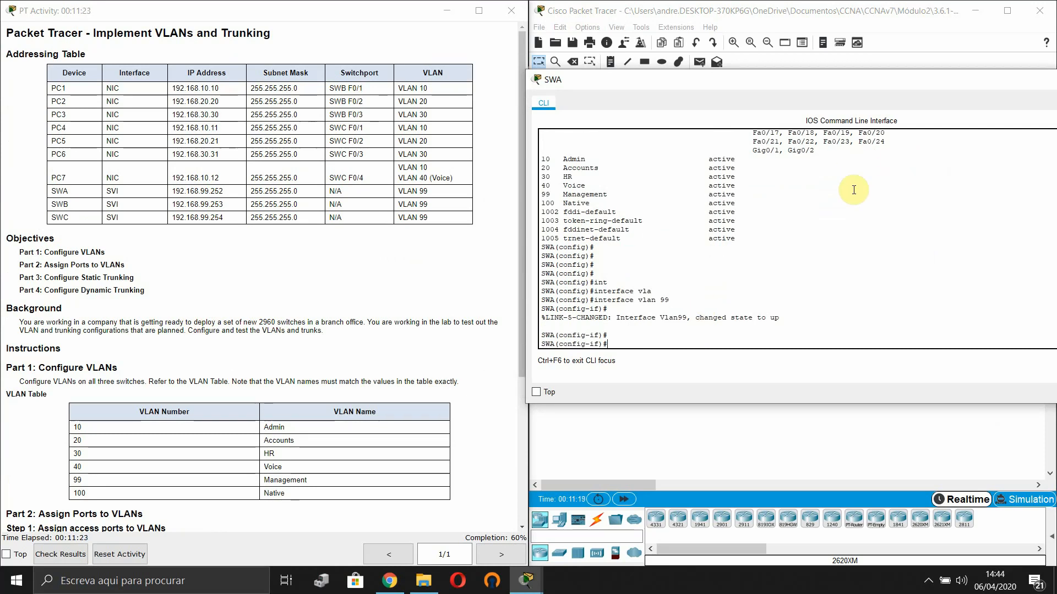
Assign IP address 192.168.99.252 with mask 255.255.255.0 to SWA's VLAN 99 interface
type("ip")
key("BackSpace")
key("BackSpace")
key("BackSpace")
type("ip add")
key("Tab")
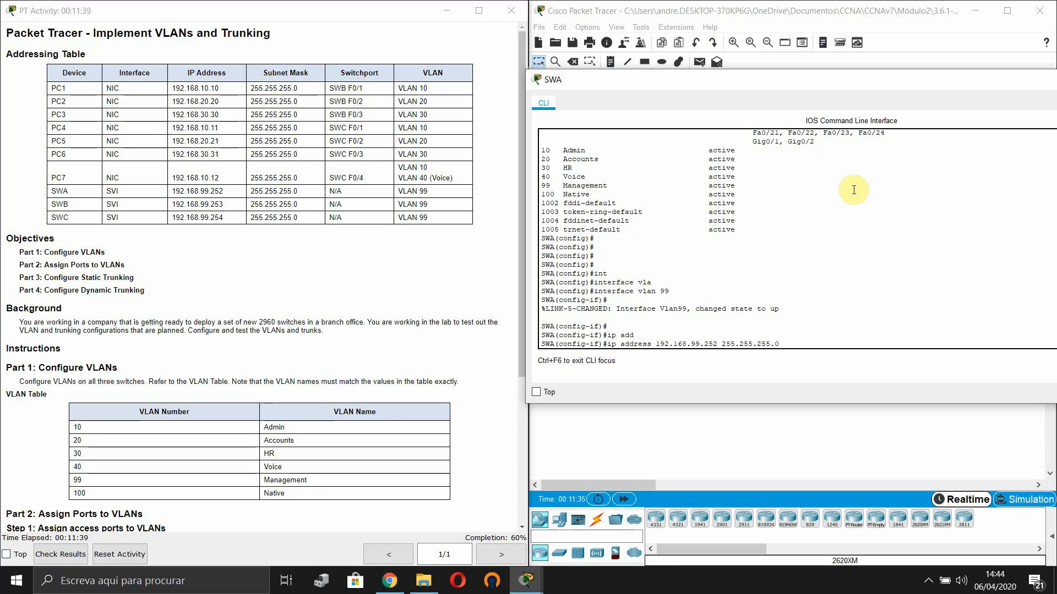
key("Return")
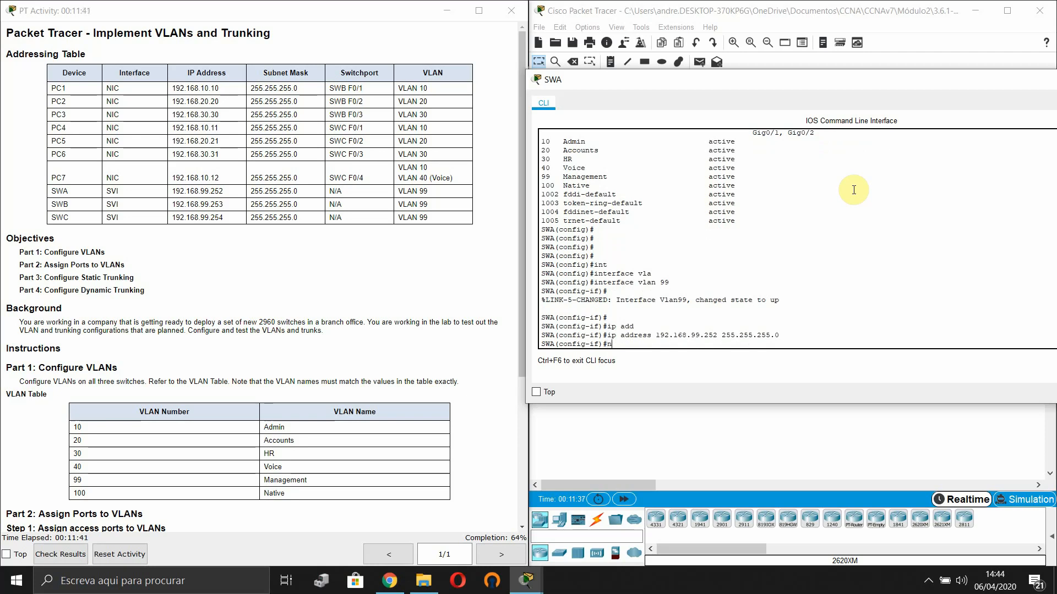
Enable SWA's VLAN 99 interface with no shutdown and exit to global configuration mode
type("no shu")
key("Tab")
key("Return")
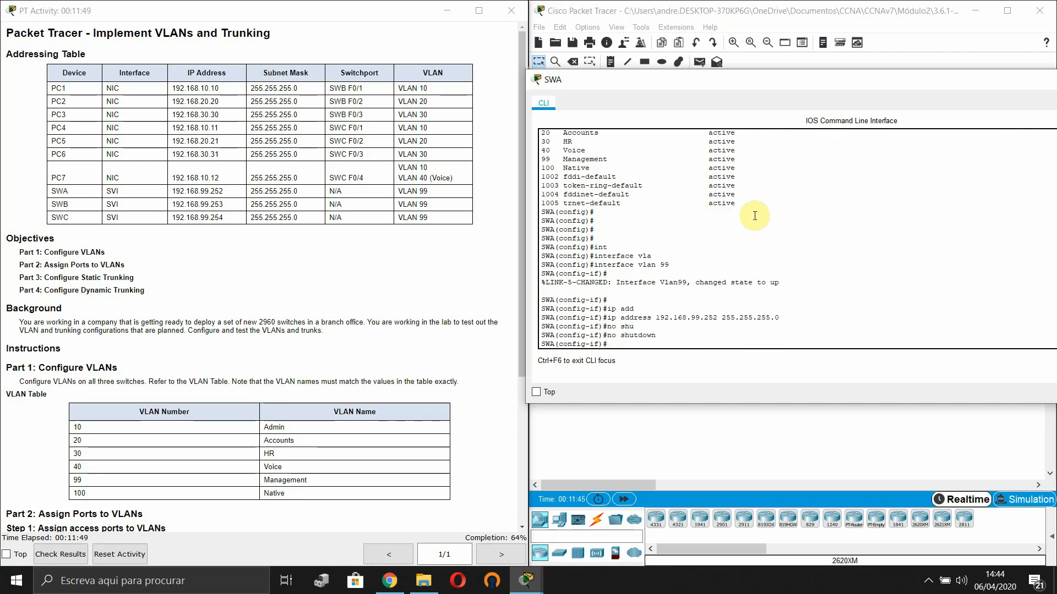
key("Return")
type("exi")
key("Tab")
key("Return")
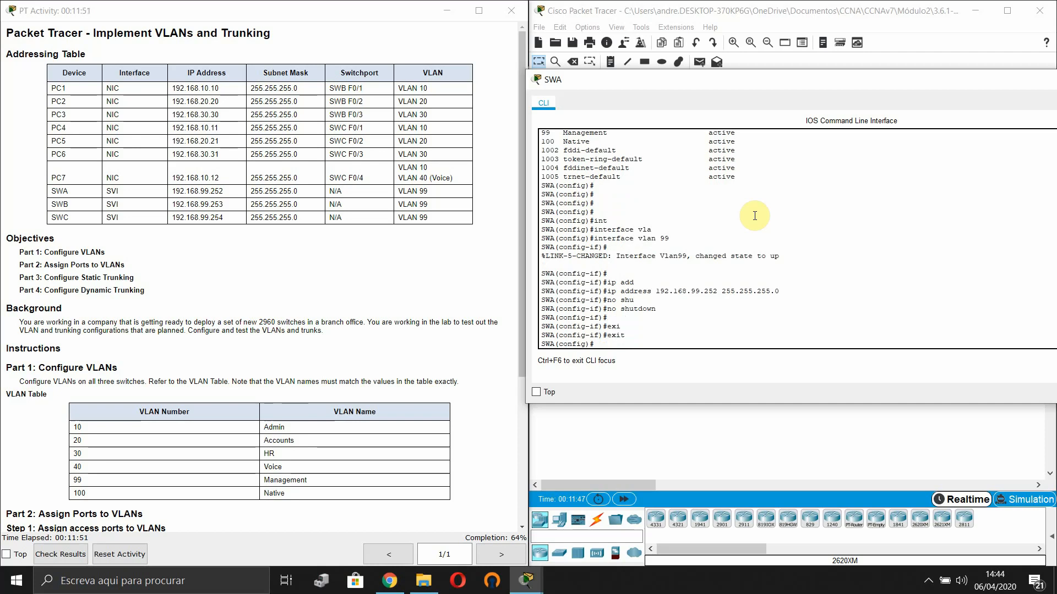
Minimize the SWA window and open the command line of switch SWB
left_click_drag(745, 81, 633, 101)
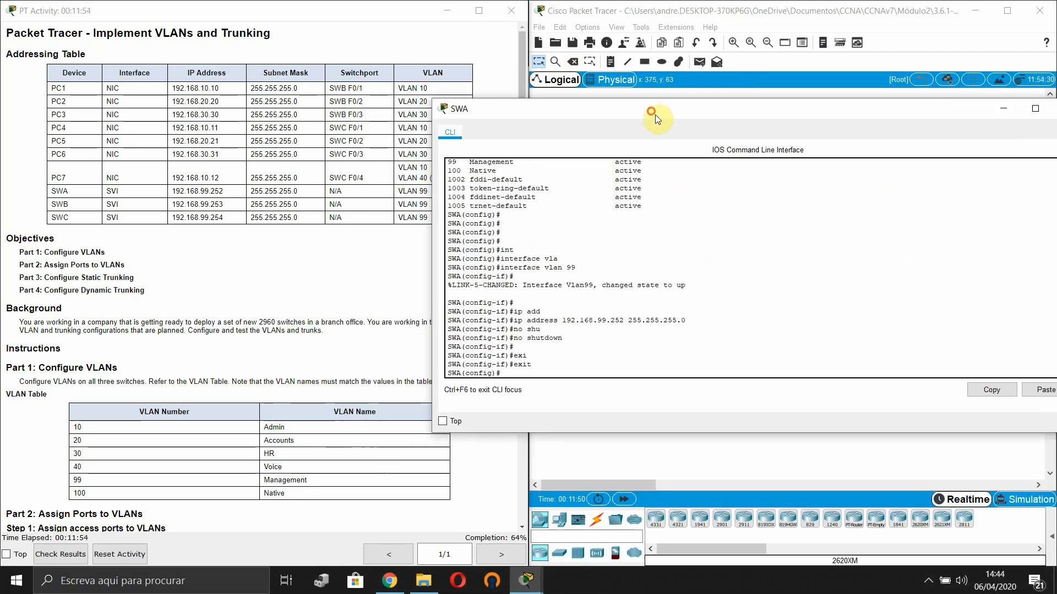
left_click(1000, 106)
left_click(630, 135)
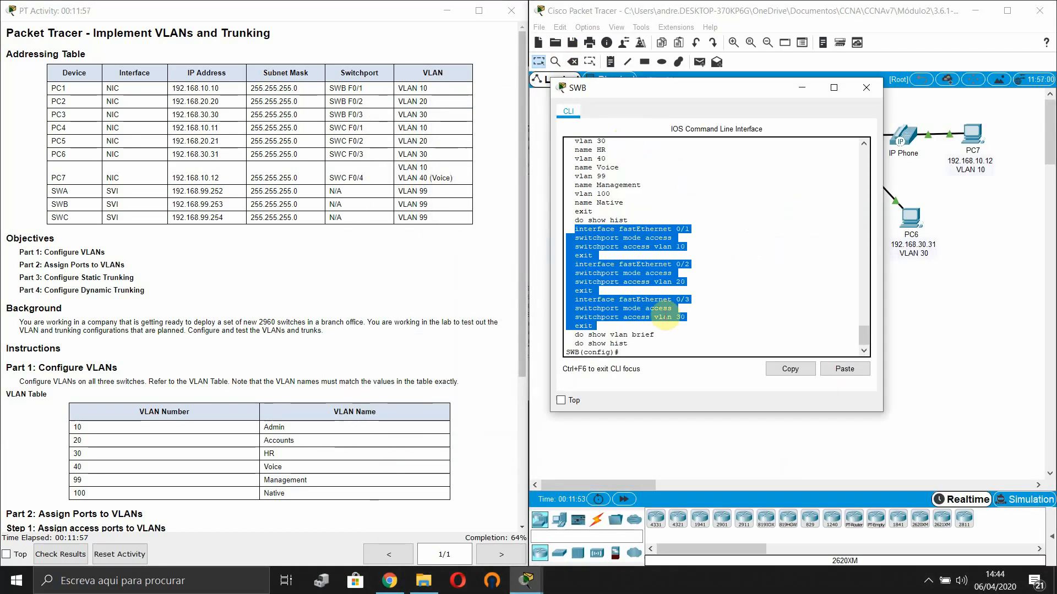
Create the management interface VLAN 99 on SWB with interface vlan 99
left_click(666, 318)
key("Return")
key("Return")
key("Return")
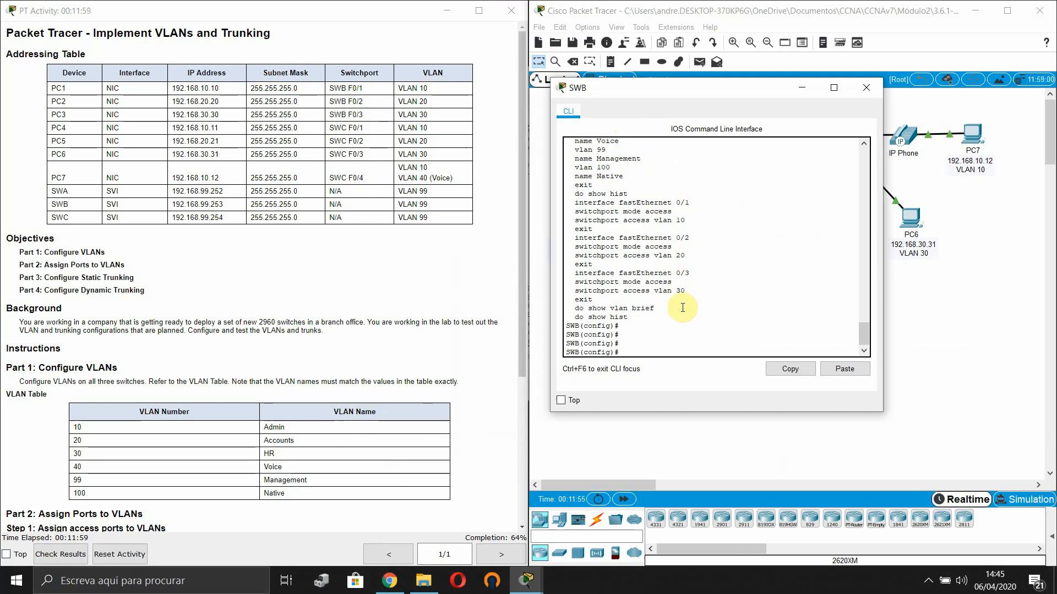
type("int")
key("Tab")
type("v")
key("Tab")
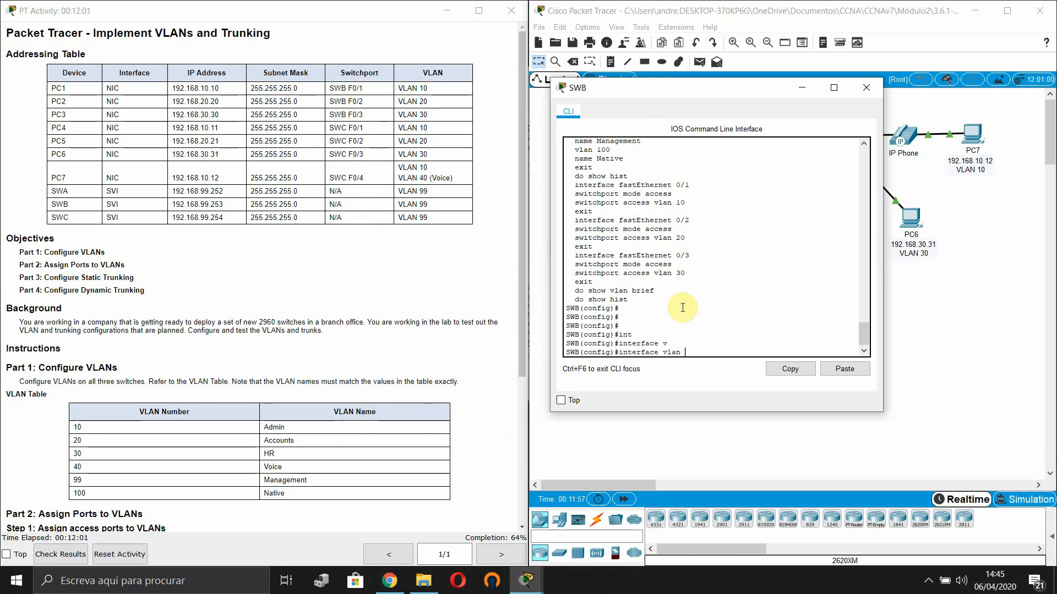
type("99")
key("Return")
key("Return")
key("Return")
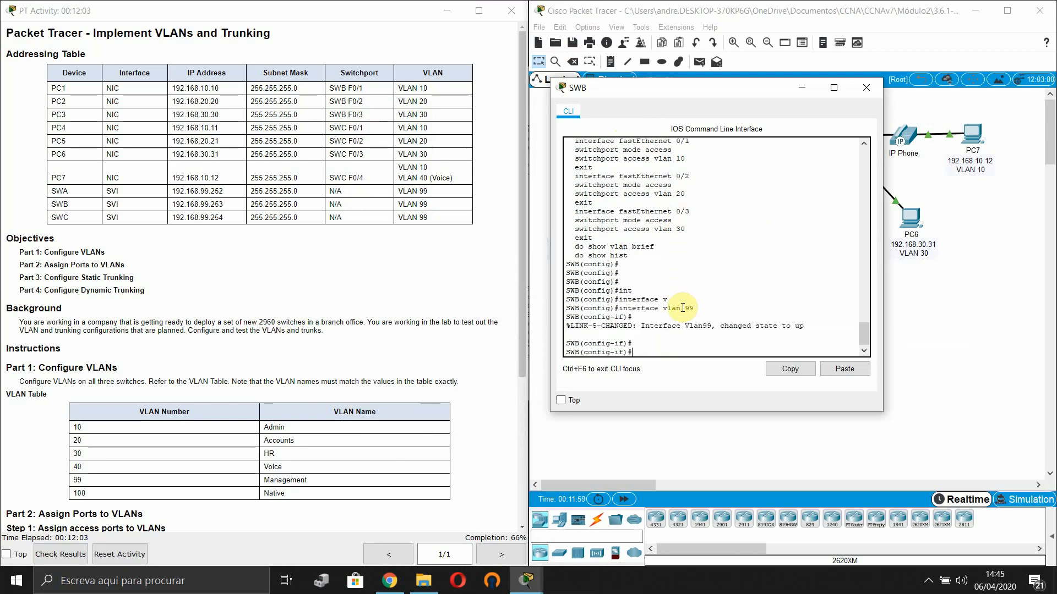
Assign IP address 192.168.99.253 with mask 255.255.255.0 to SWB's VLAN 99 interface and exit to global configuration mode
type("ip add")
key("Tab")
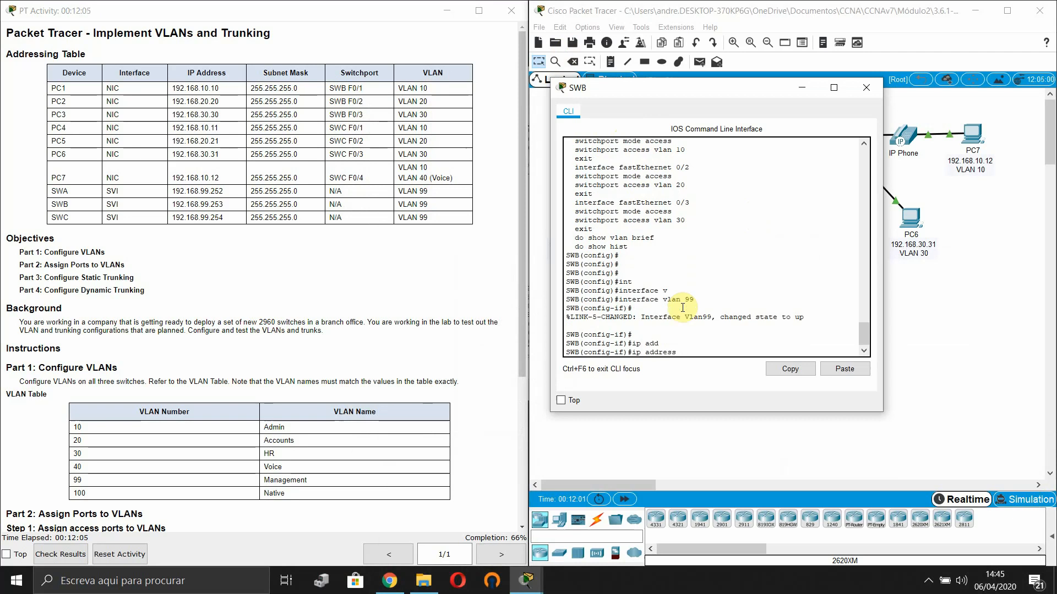
type("192.168.99.253 255.255.255.0")
key("Return")
key("Return")
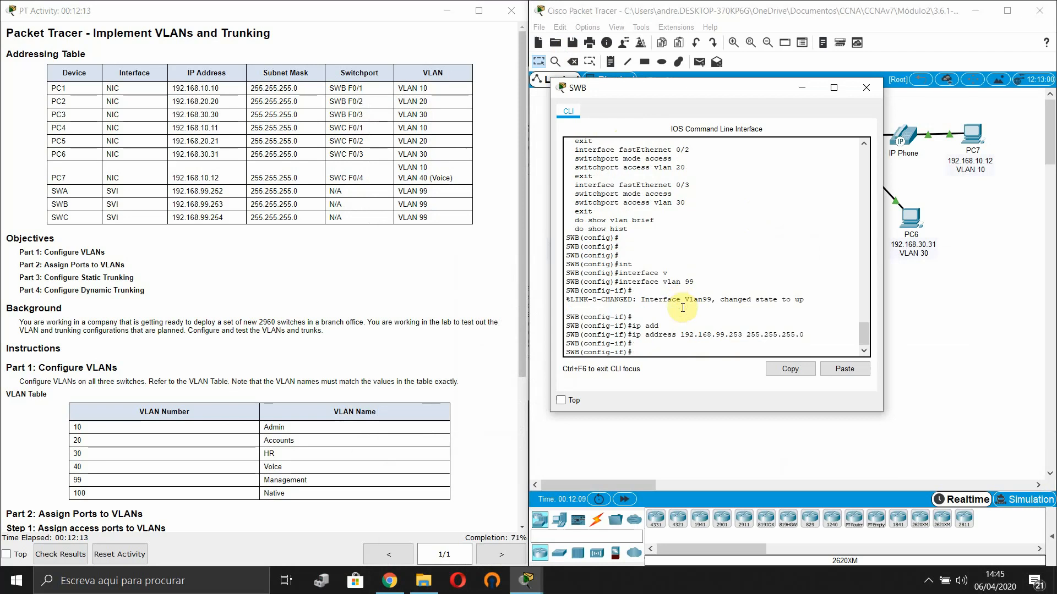
type("exi")
key("Tab")
key("Return")
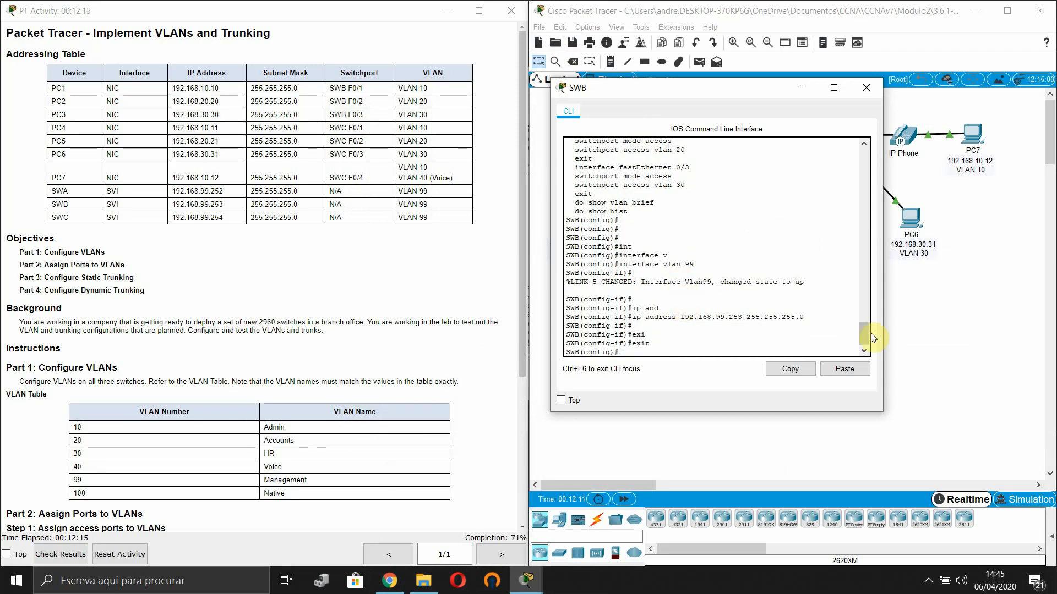
Open the command line of switch SWC and create its management interface with interface vlan 99
left_click(929, 332)
left_click(834, 132)
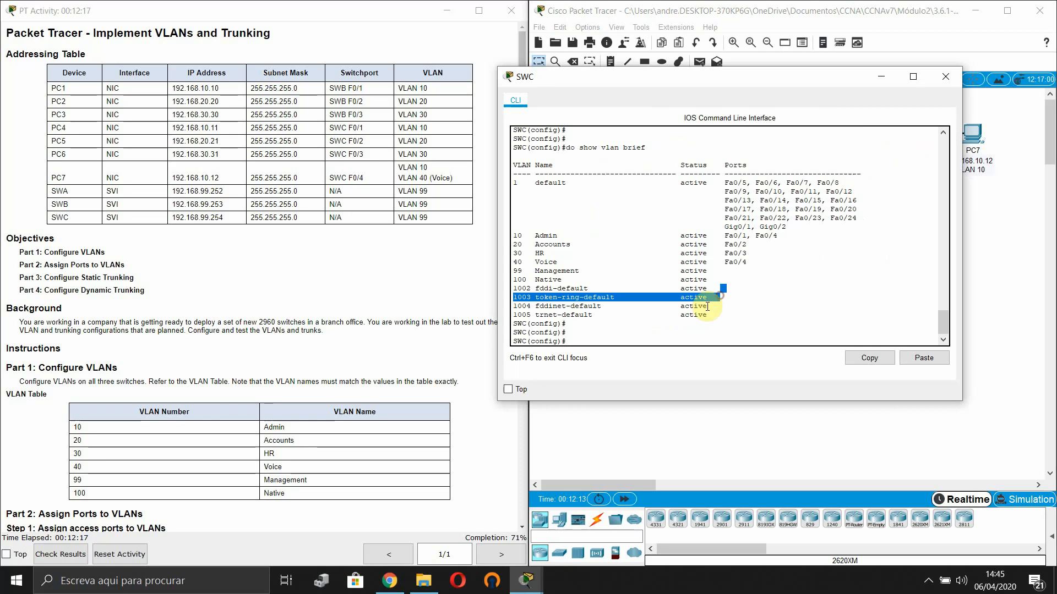
key("Return")
type("int")
key("Tab")
type("v")
key("Tab")
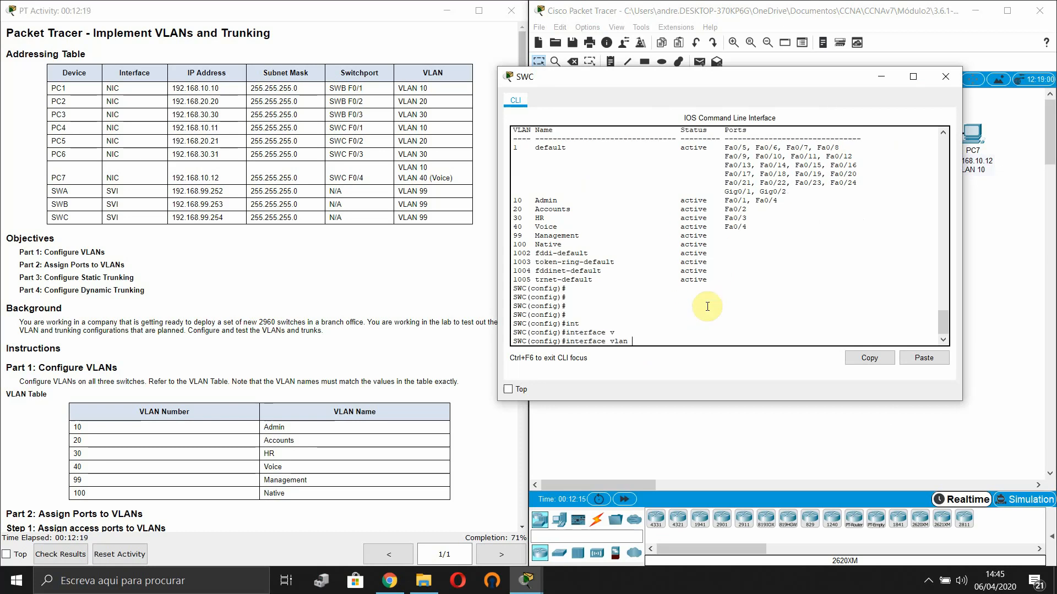
type("99")
key("Return")
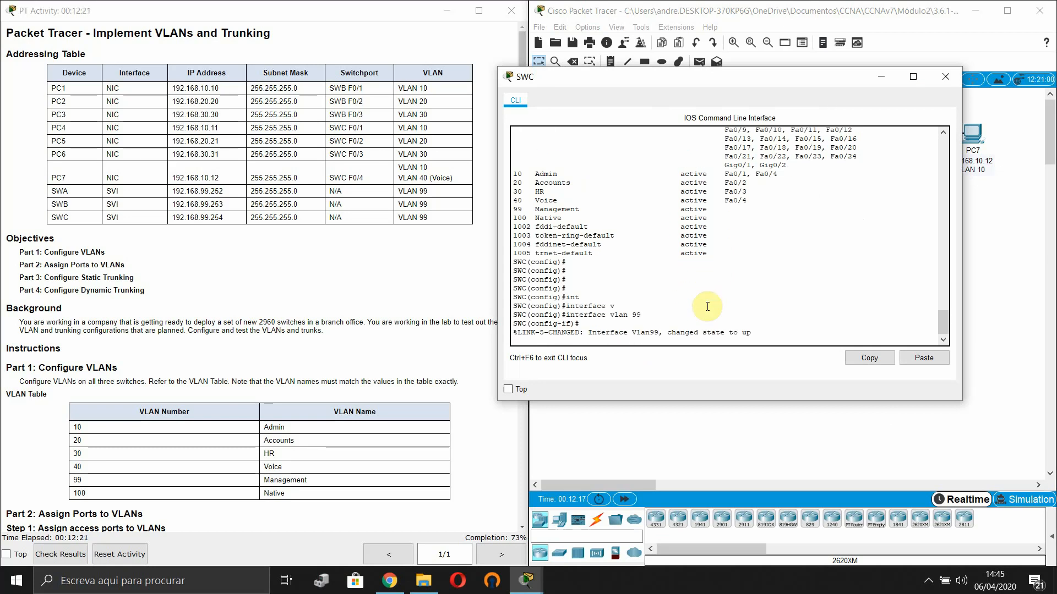
Assign IP address 192.168.99.254 with mask 255.255.255.0 to SWC's VLAN 99 interface
key("Return")
key("Return")
type("ip add")
key("Tab")
type("192.168")
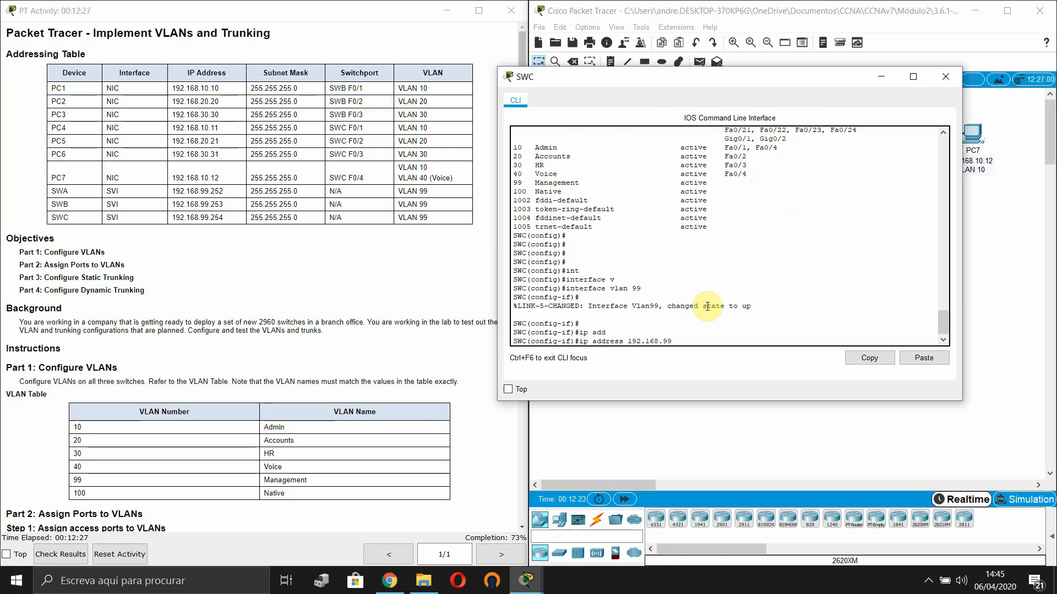
type(".99.254 255.255.255.0")
key("Return")
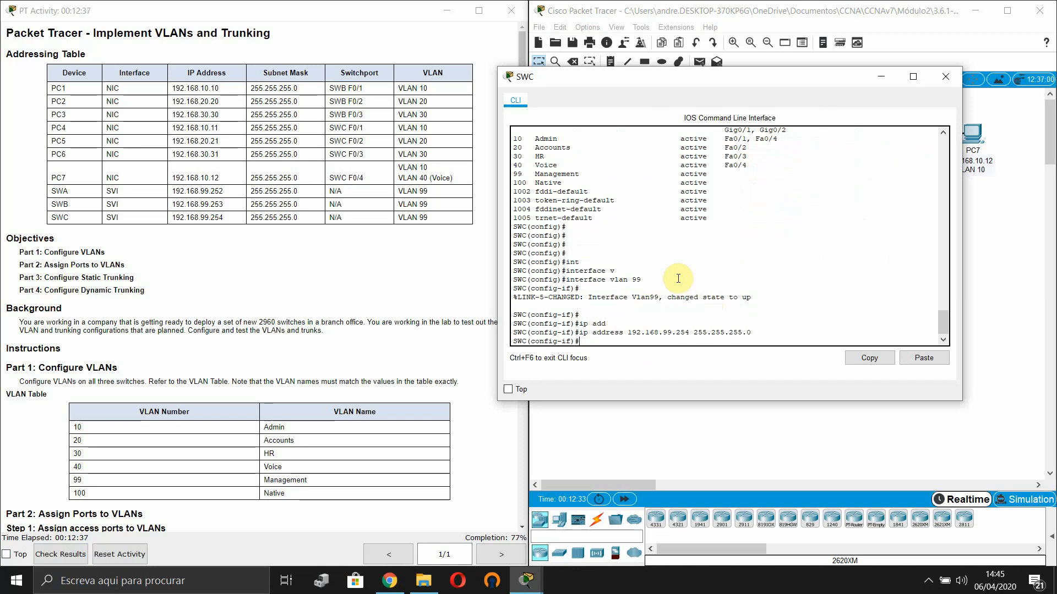
Check the management interface instructions and exit SWC's VLAN 99 interface to global configuration mode
left_click_drag(629, 80, 695, 68)
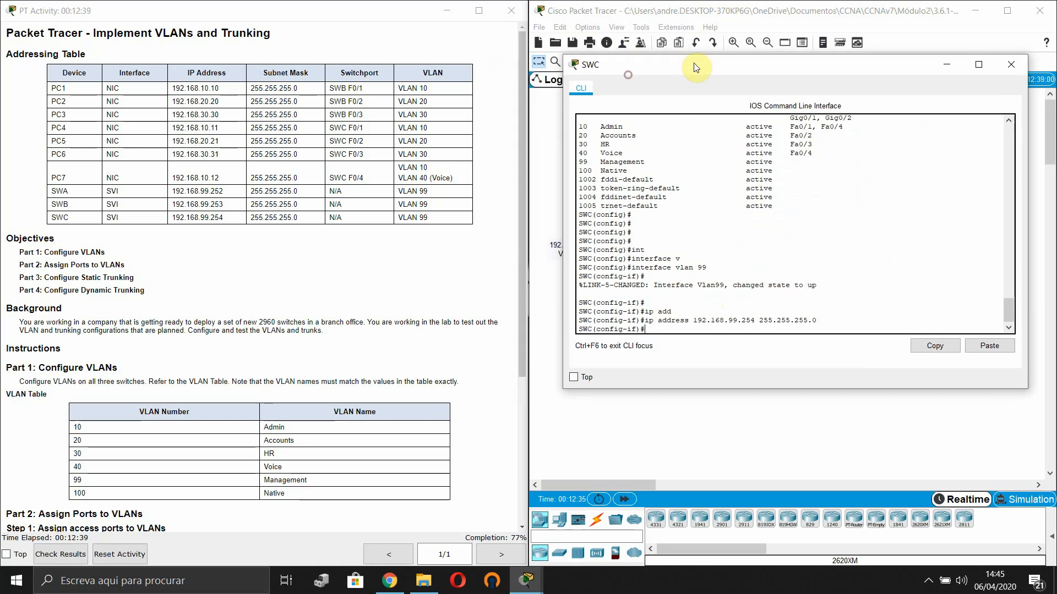
scroll(237, 326, "down", 3)
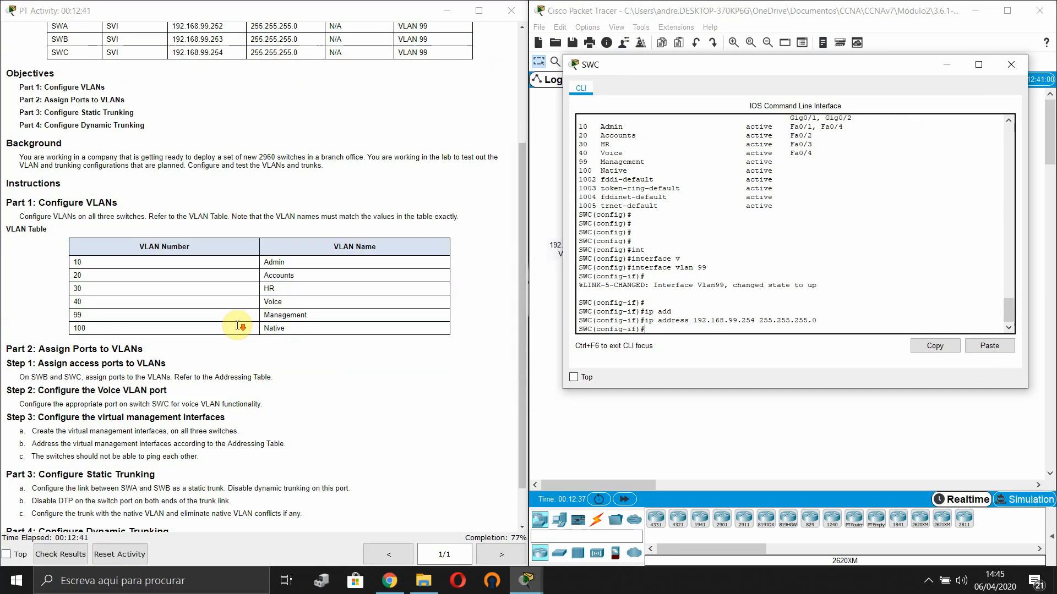
scroll(238, 326, "down", 1)
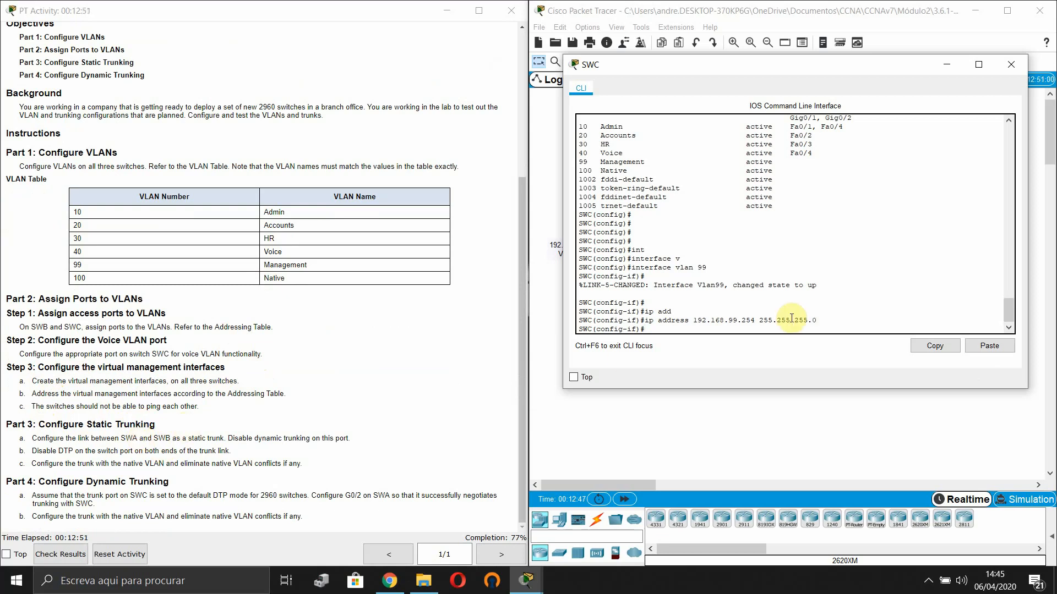
left_click(770, 326)
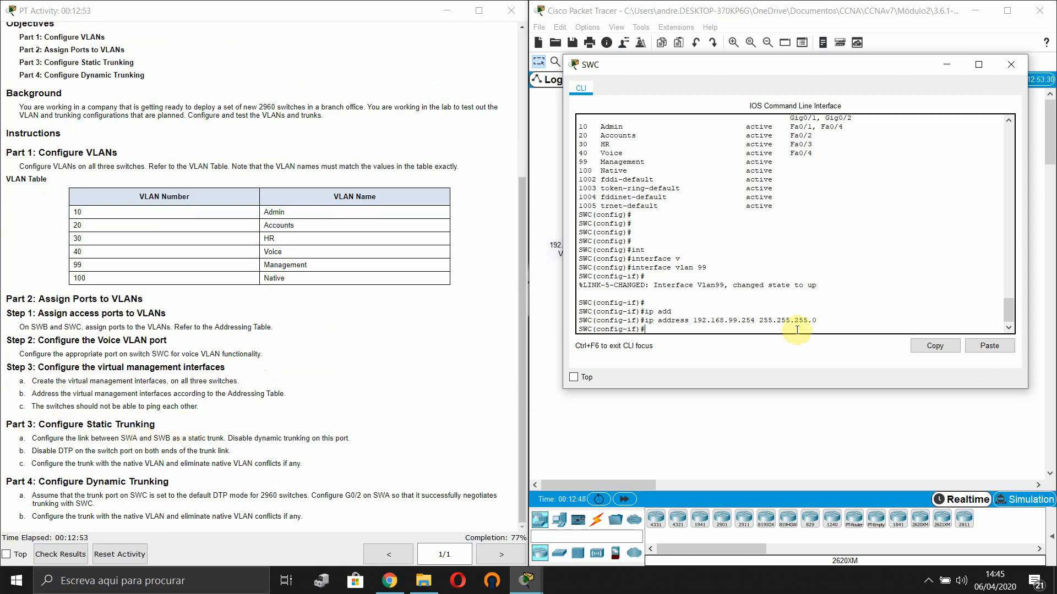
type("exi")
key("Tab")
key("Return")
key("Return")
key("Return")
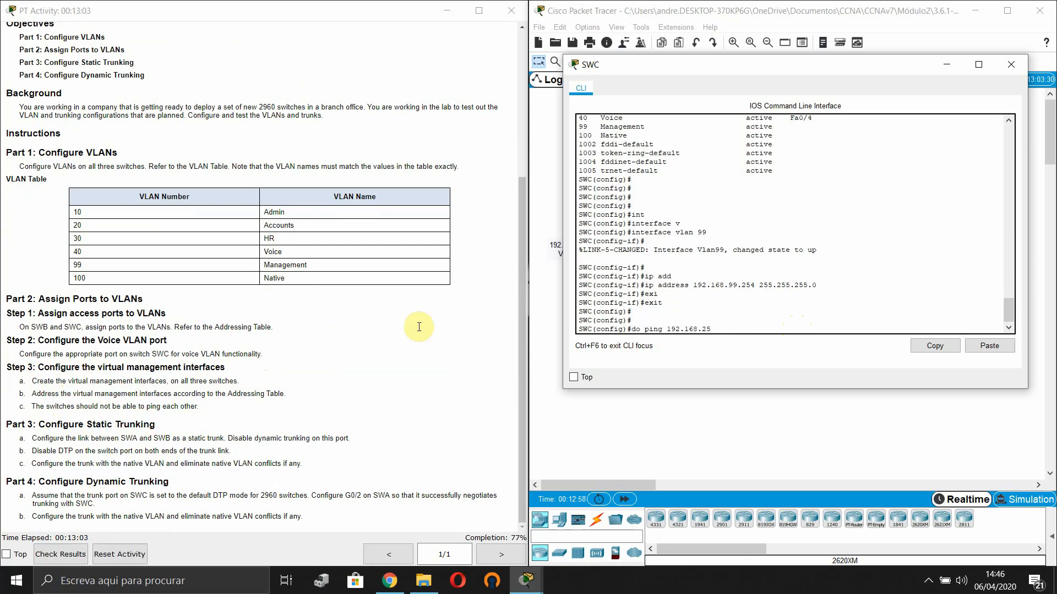
Ping SWB's management address 192.168.99.253 from SWC's configuration mode
scroll(165, 379, "up", 4)
type("3")
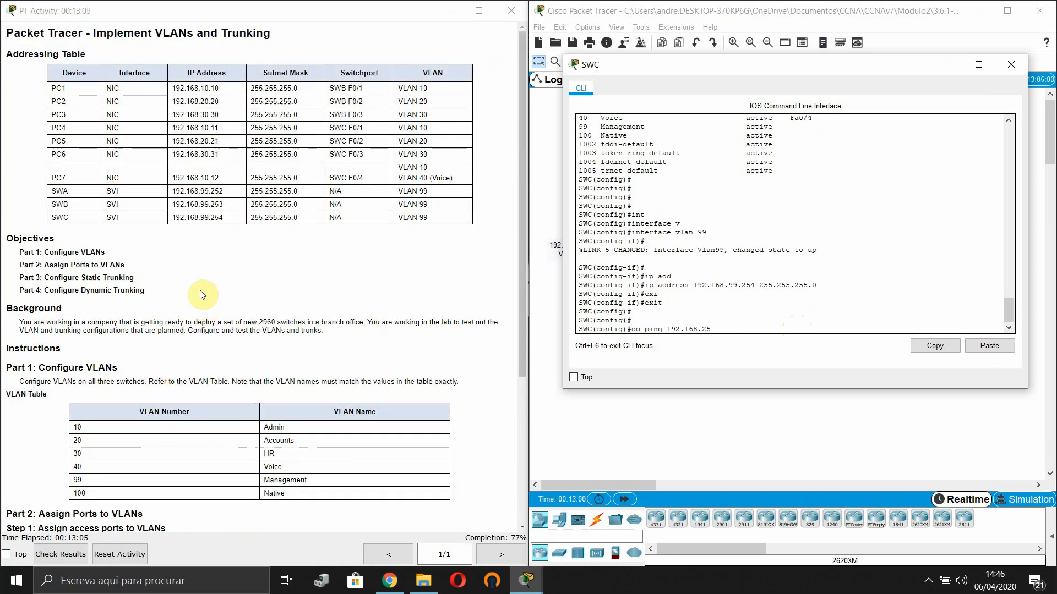
key("BackSpace")
key("BackSpace")
key("BackSpace")
type("99.253")
key("Return")
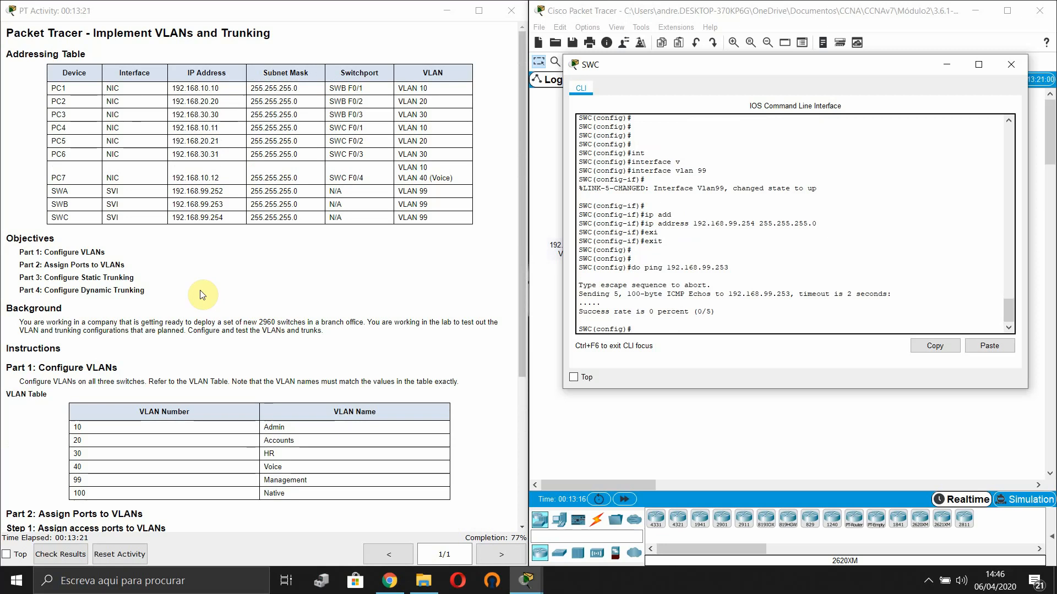
Ping SWA's management address 192.168.99.252 from SWC
key("Up")
key("BackSpace")
type("2.168.99.252")
key("Return")
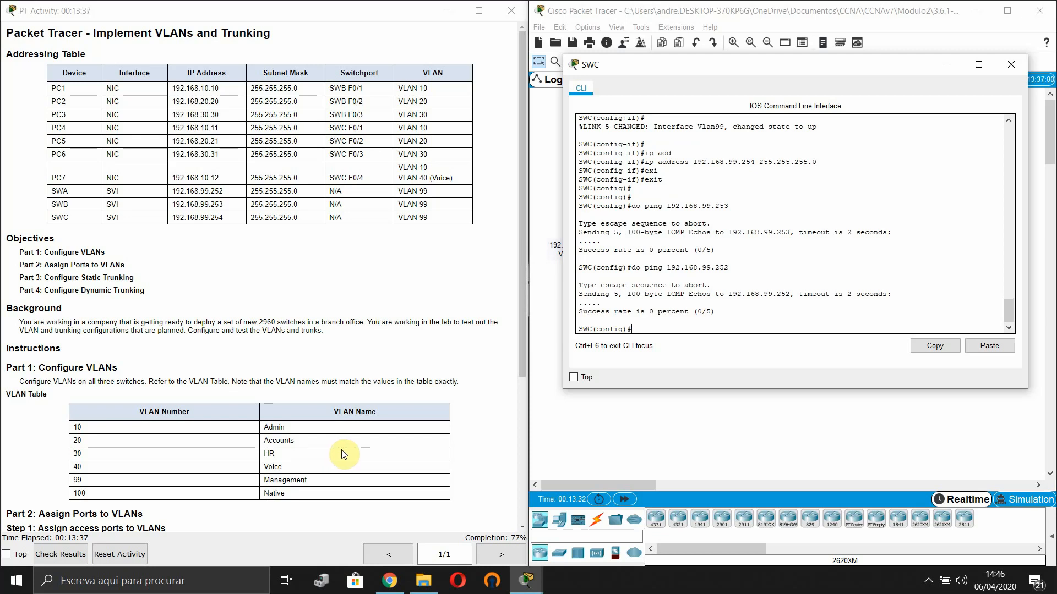
Display SWC's VLAN summary with do show vlan brief
key("Return")
key("Return")
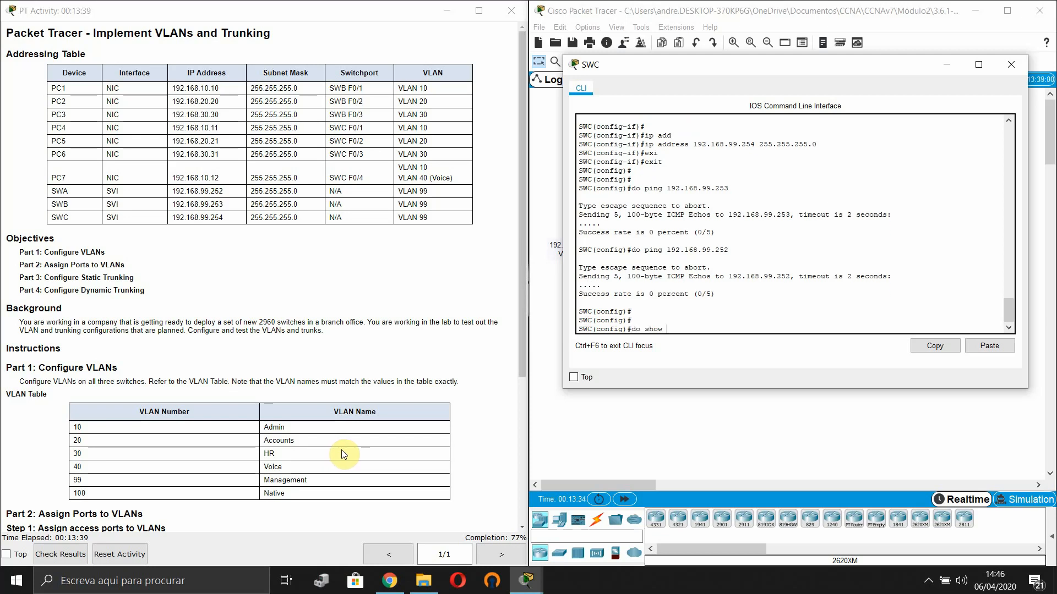
type("do show vlan brief")
key("Return")
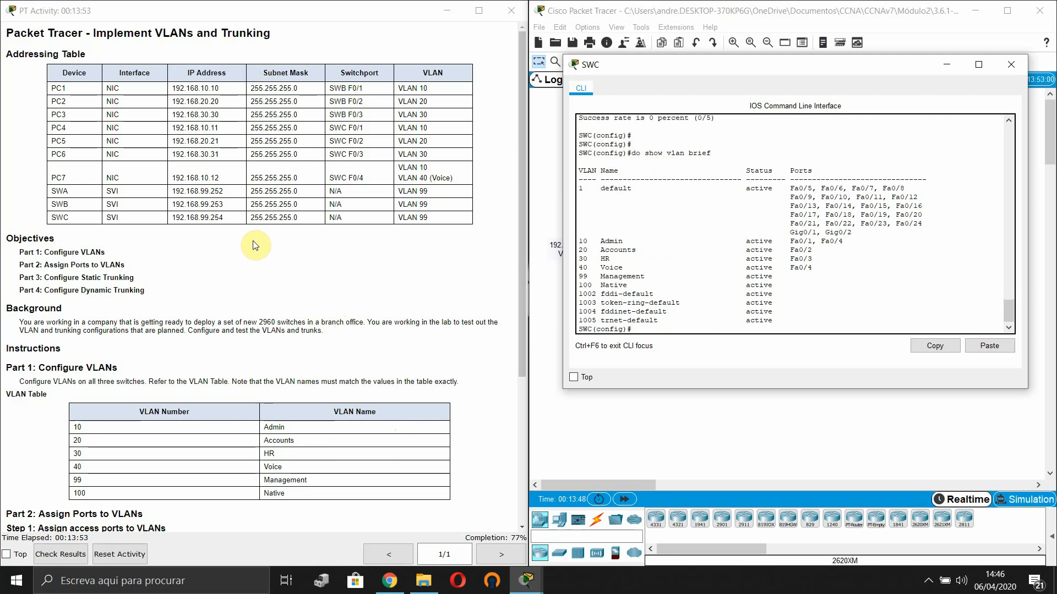
Read the static trunking instructions, minimize the SWC window and open the command line of switch SWA
scroll(256, 245, "down", 4)
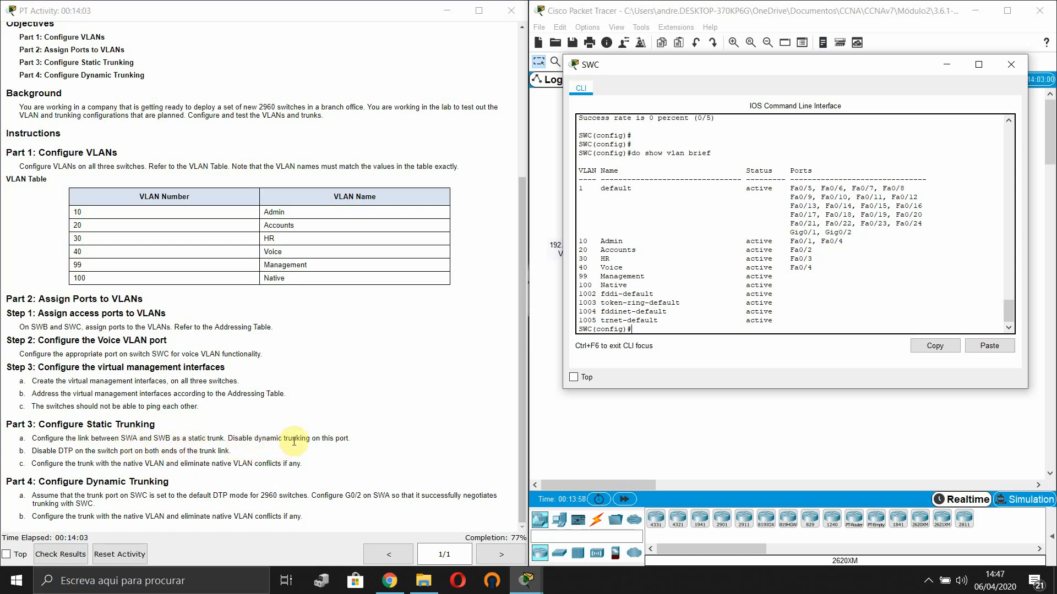
left_click(946, 64)
left_click_drag(588, 93, 742, 162)
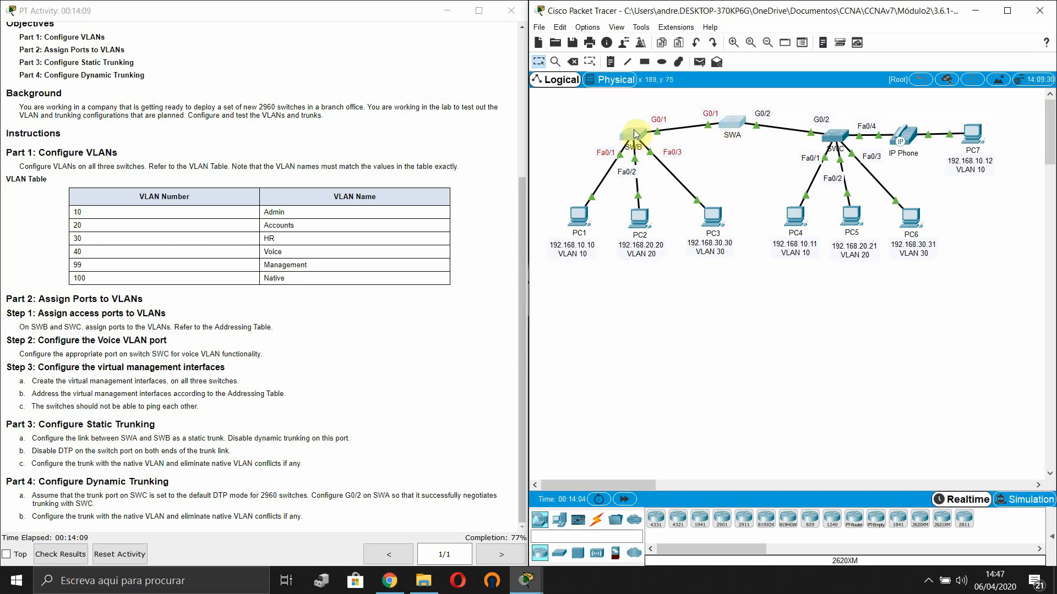
left_click(625, 106)
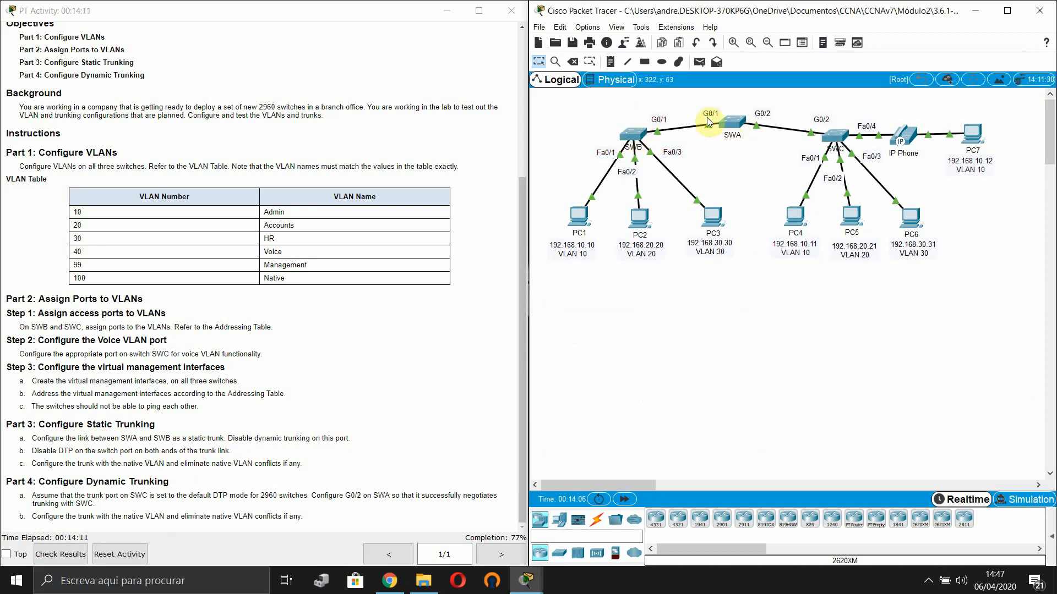
left_click(732, 121)
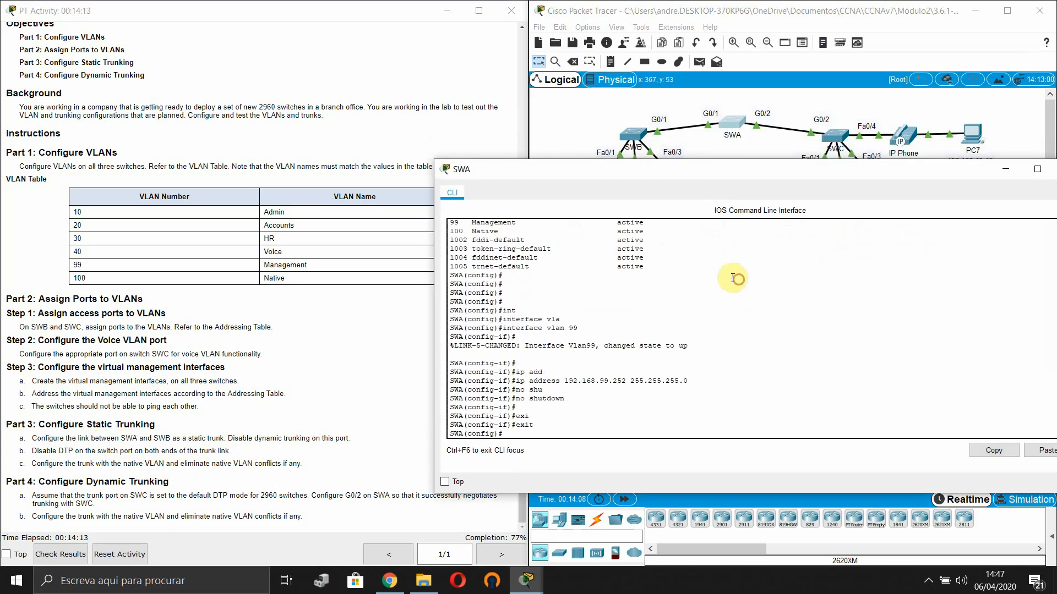
Enter interface configuration mode for gigabitEthernet 0/1 on SWA
key("Return")
key("Return")
type("int")
key("Tab")
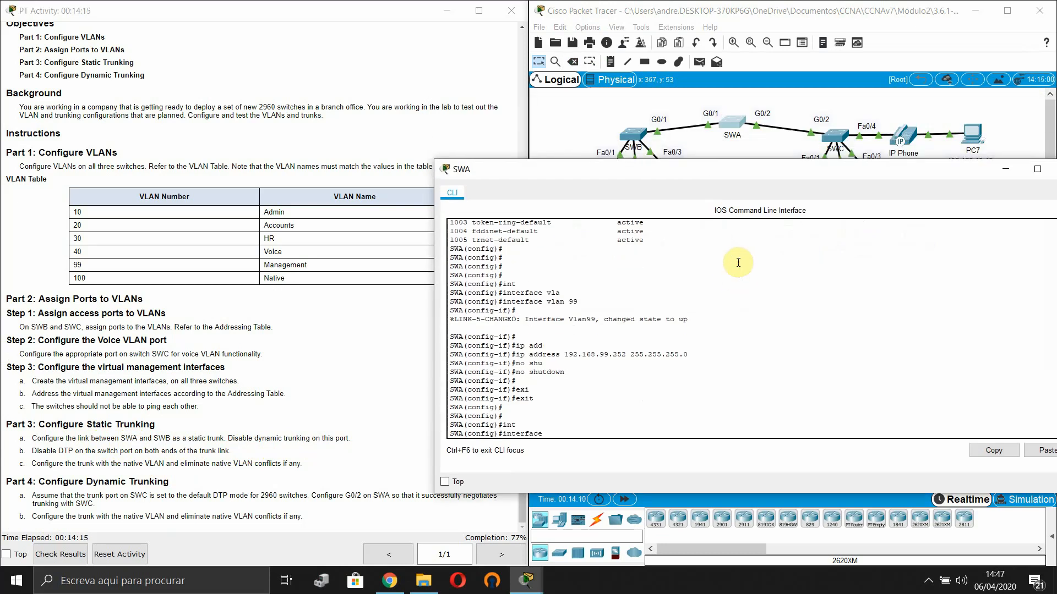
type("gi")
key("Tab")
type("0/1")
key("Return")
key("Return")
key("Return")
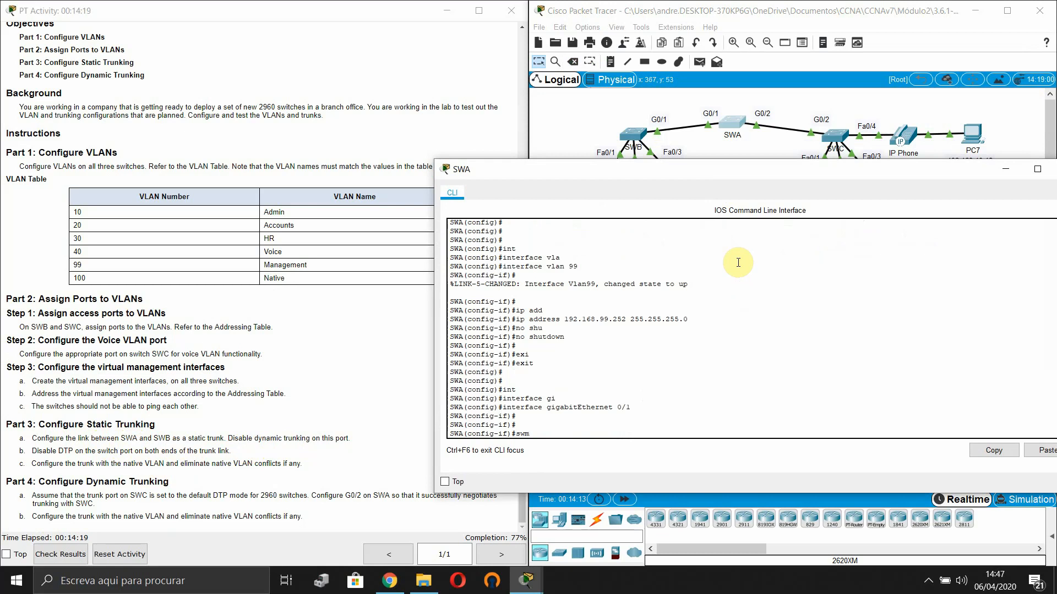
Set SWA's gigabitEthernet 0/1 port as a static trunk with switchport mode trunk
type("swm")
key("Tab")
type("i")
key("Tab")
type("mo")
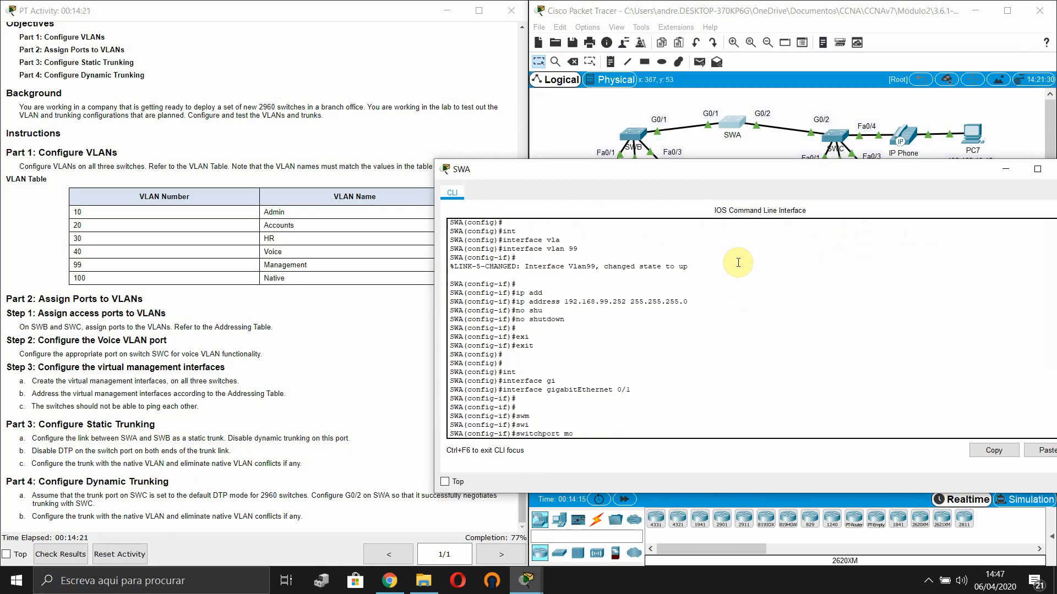
key("Tab")
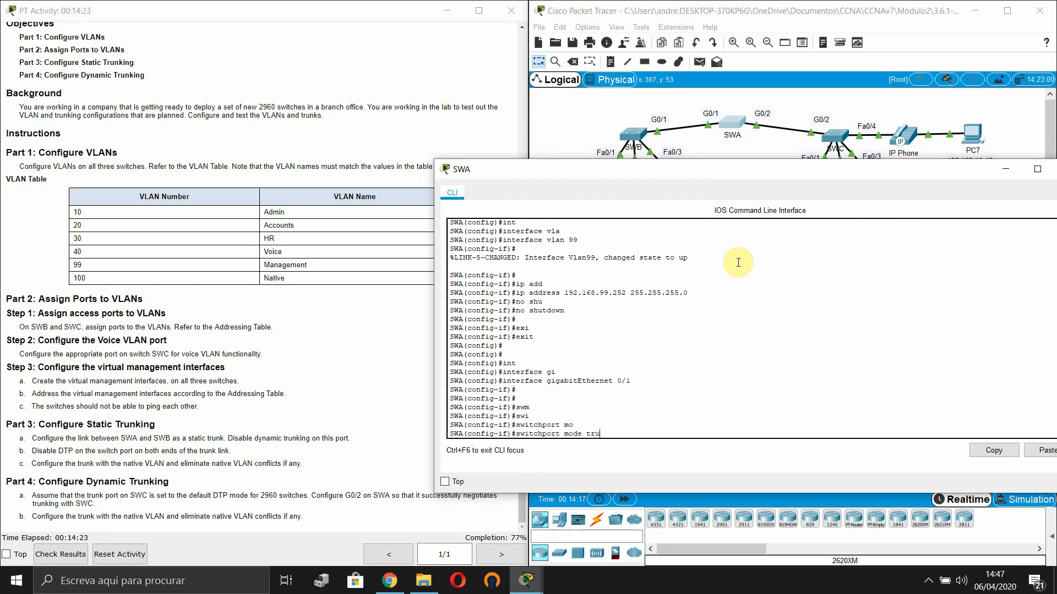
type("tru")
key("Tab")
key("Return")
key("Return")
key("Return")
key("Return")
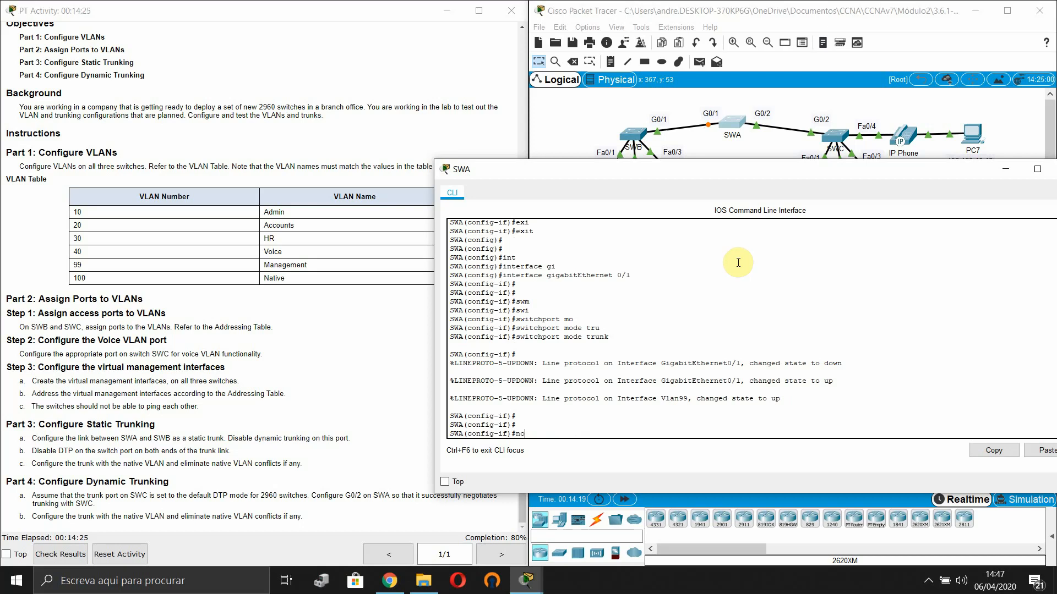
type("no swi")
key("Tab")
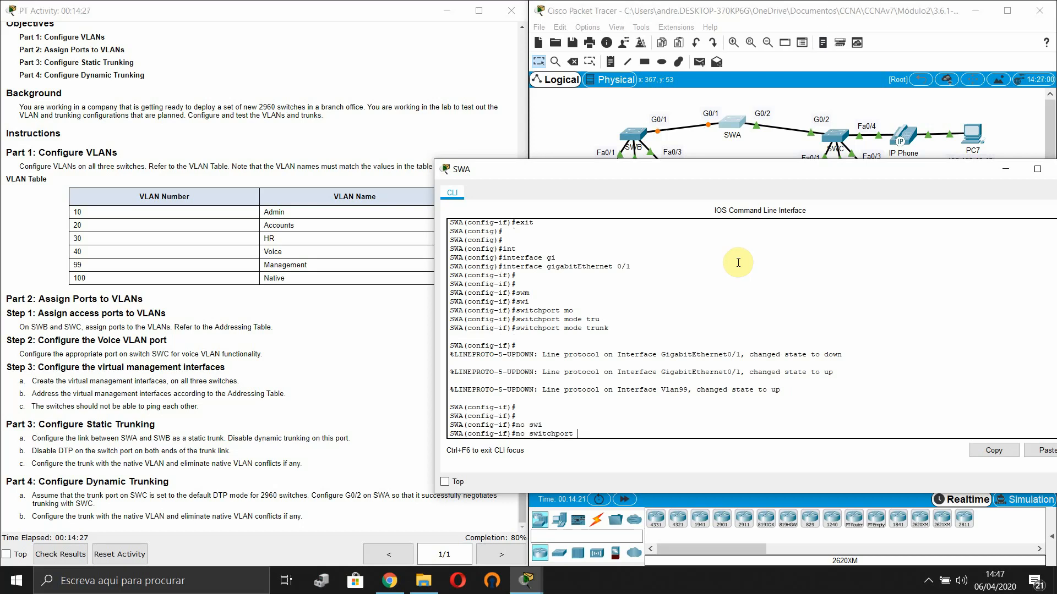
key("BackSpace")
key("BackSpace")
key("BackSpace")
key("BackSpace")
key("BackSpace")
key("BackSpace")
key("BackSpace")
key("BackSpace")
key("BackSpace")
key("BackSpace")
key("BackSpace")
key("BackSpace")
key("BackSpace")
Disable DTP on SWA's gigabitEthernet 0/1 with switchport nonegotiate and move the SWA window clear of the instructions
type("sw")
key("Tab")
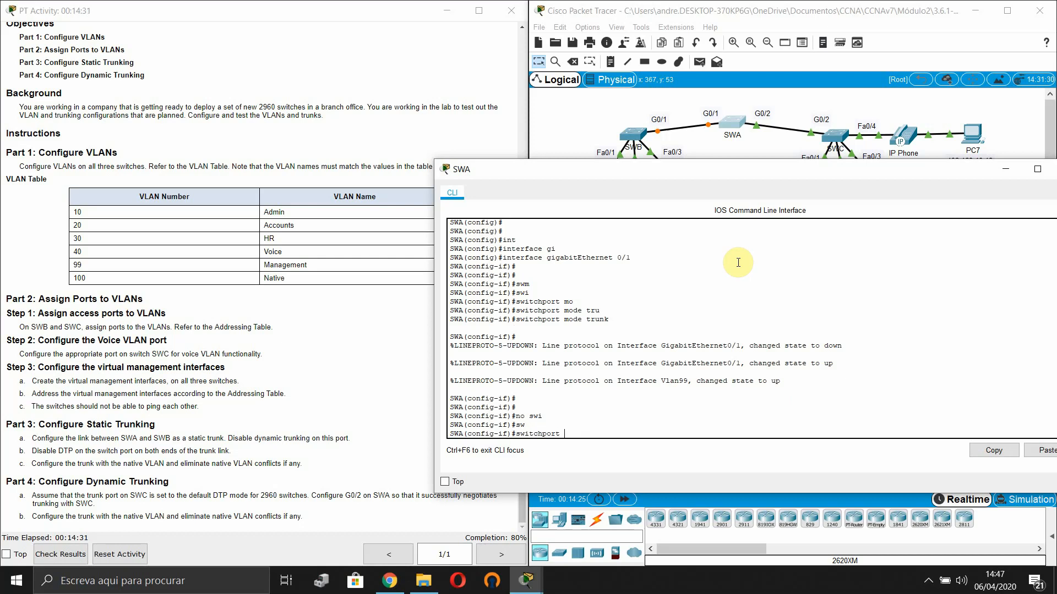
type("no")
key("Tab")
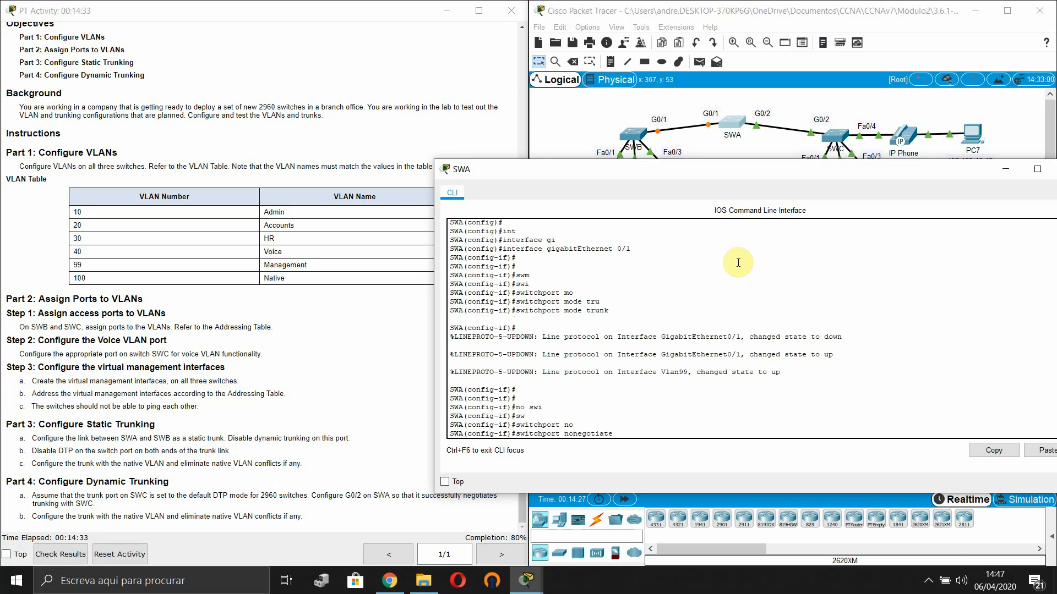
key("Return")
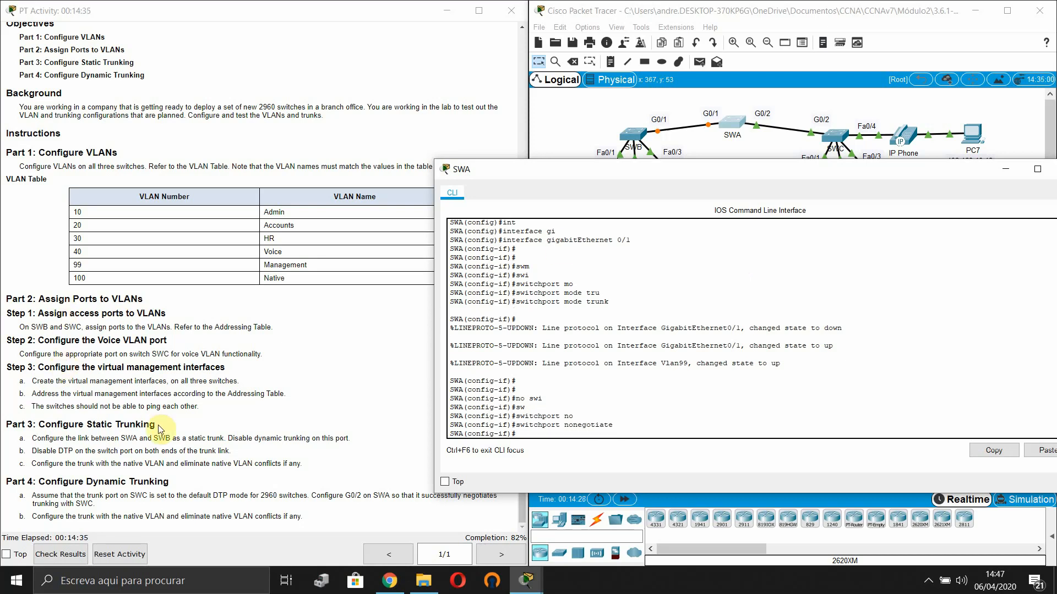
left_click_drag(556, 176, 635, 200)
left_click(163, 397)
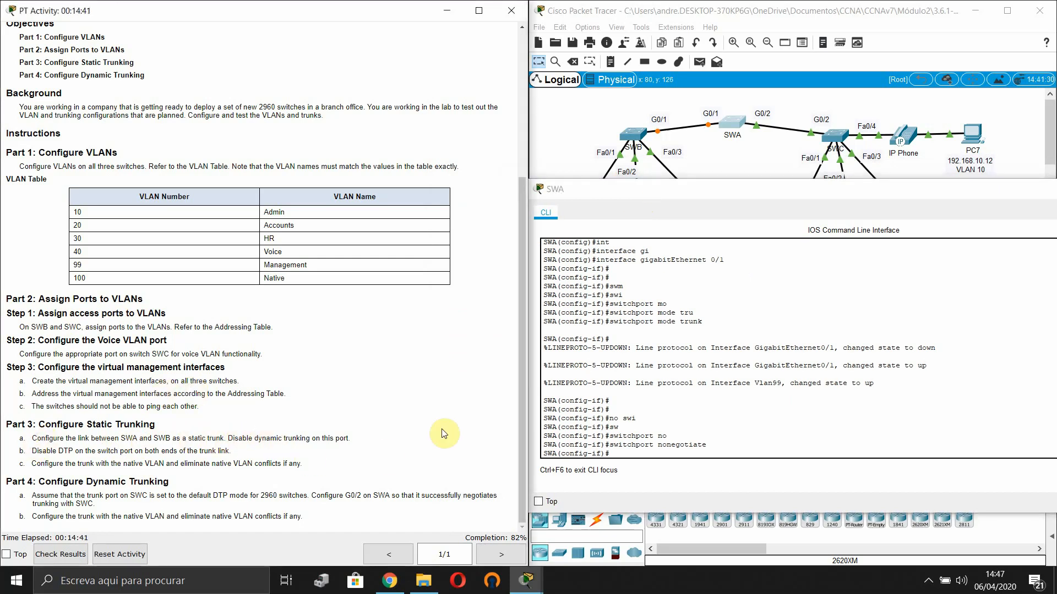
List the options of the switchport trunk command on SWA and look up the native VLAN in the instructions' VLAN table
left_click_drag(854, 182, 446, 173)
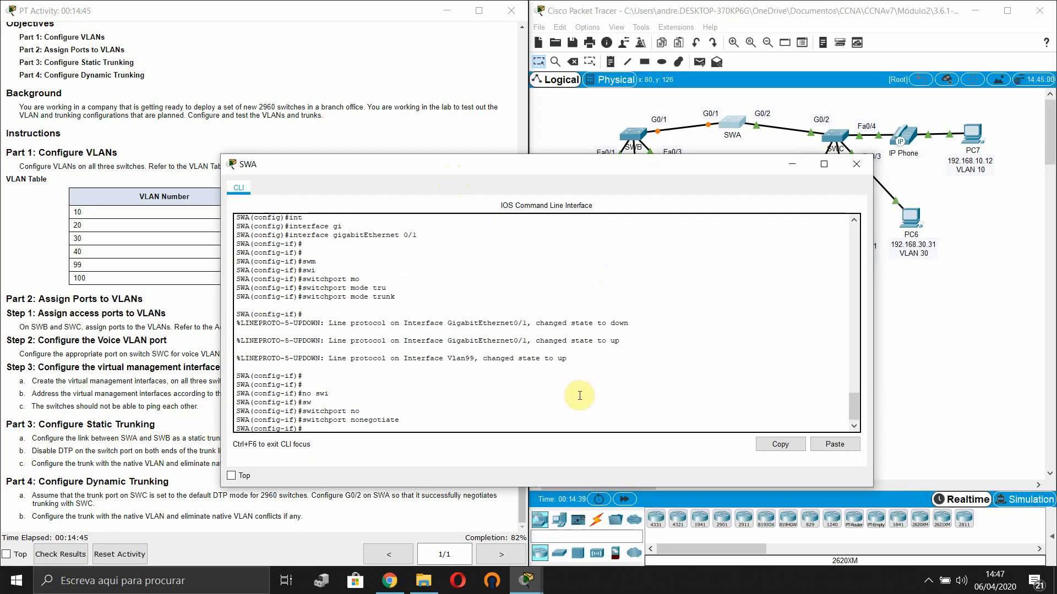
type("swi")
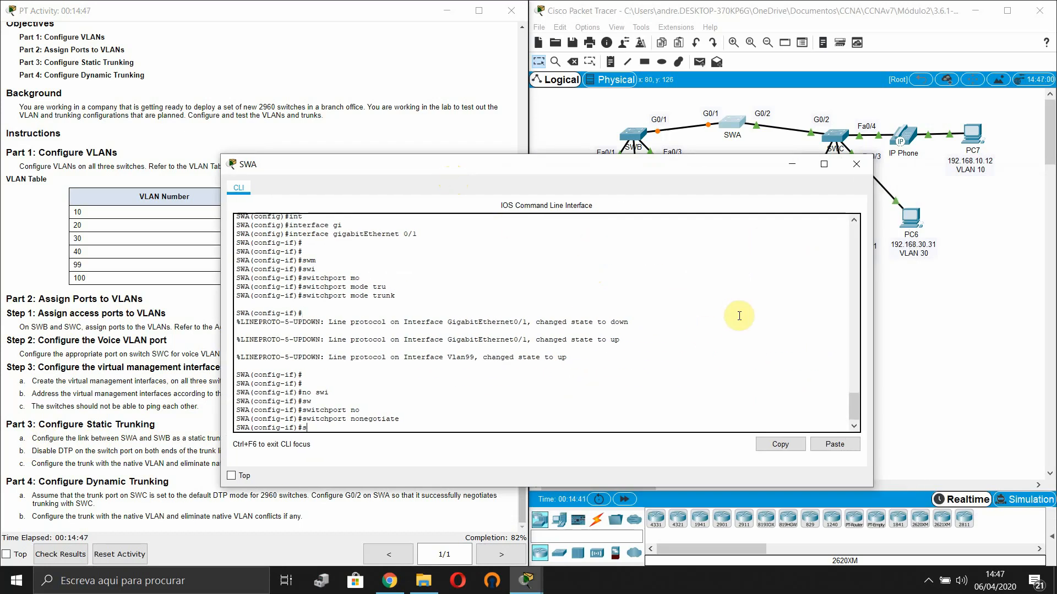
key("Tab")
type("tr")
key("Tab")
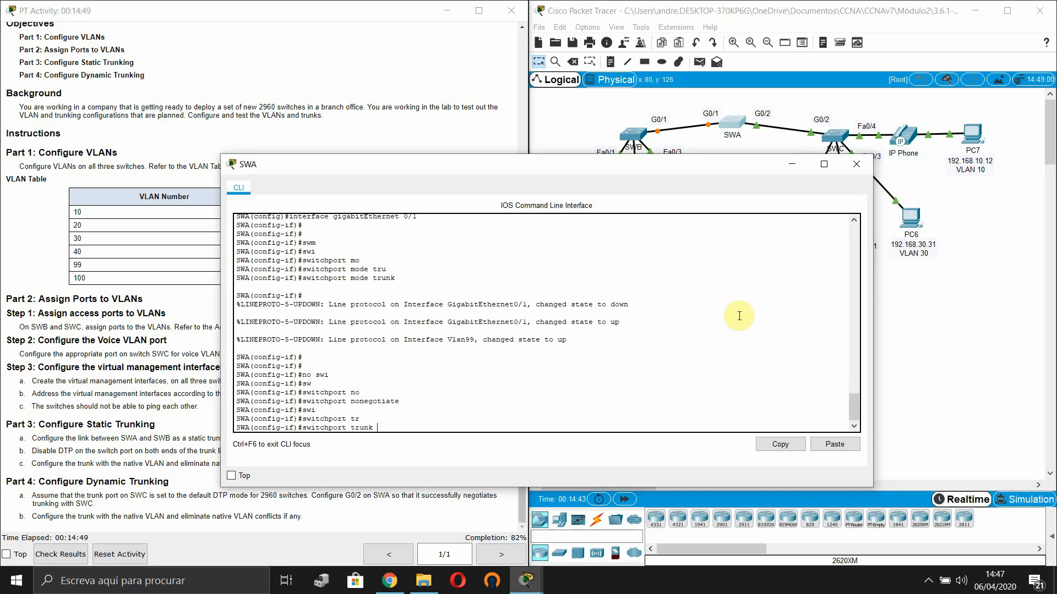
type("?")
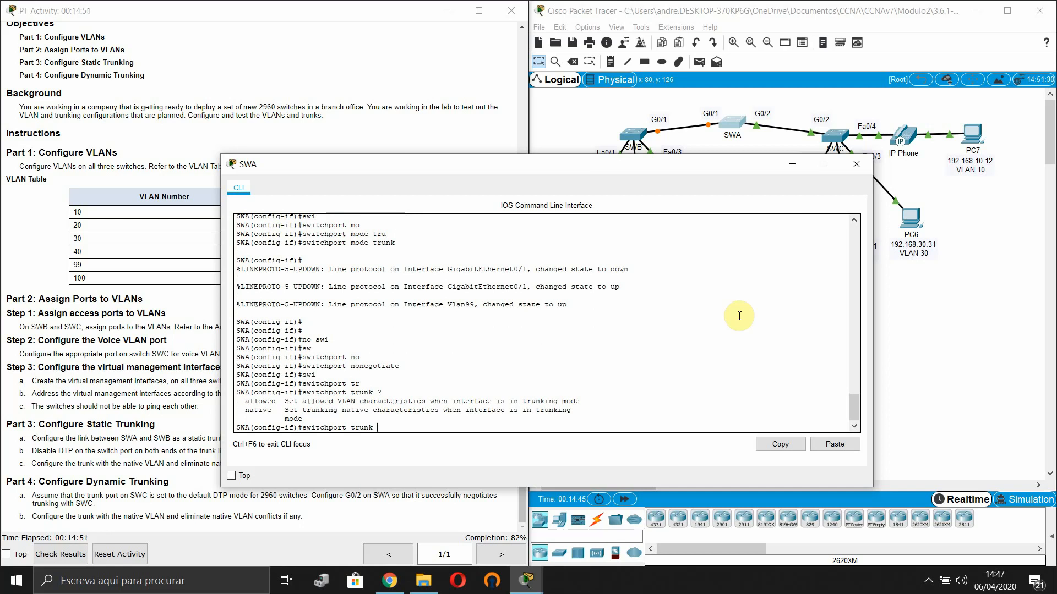
left_click(461, 163)
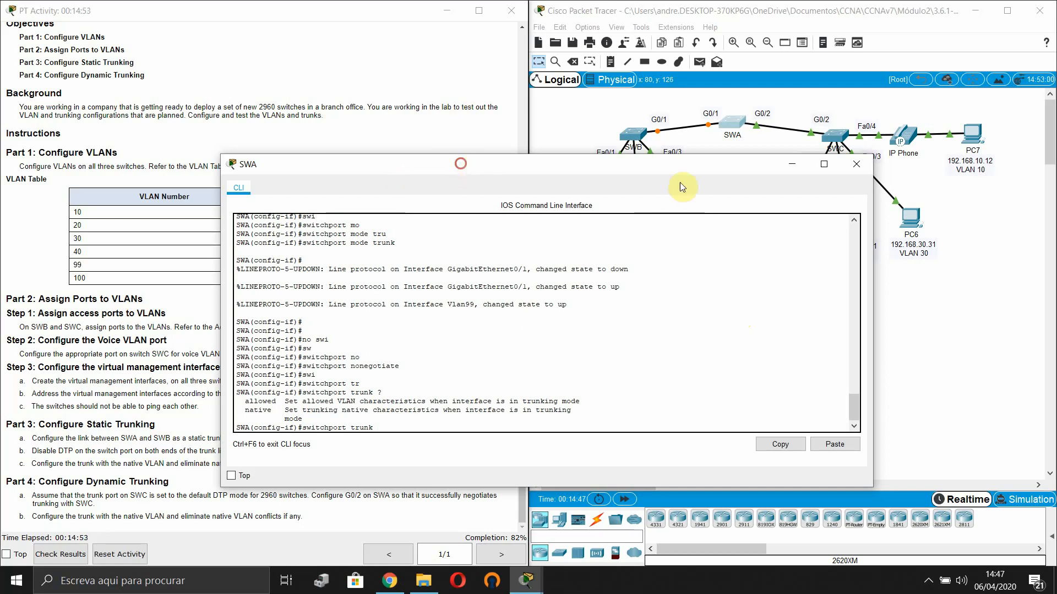
left_click_drag(455, 164, 781, 131)
scroll(315, 314, "up", 5)
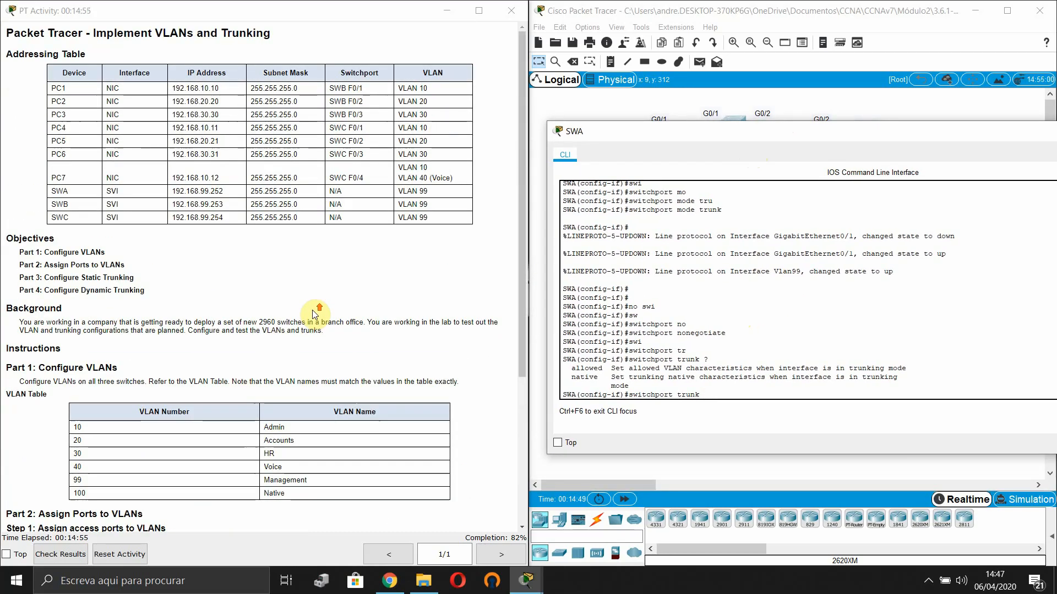
Try to set the native VLAN of SWA's gigabitEthernet 0/1 trunk with switchport trunk native 100
type("na")
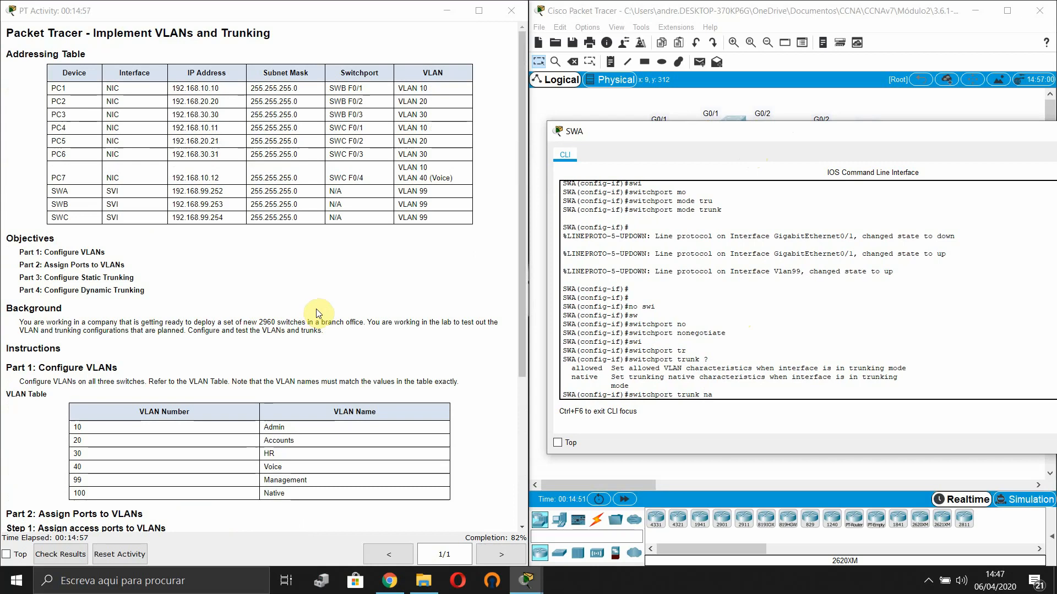
key("Tab")
type("va")
key("Tab")
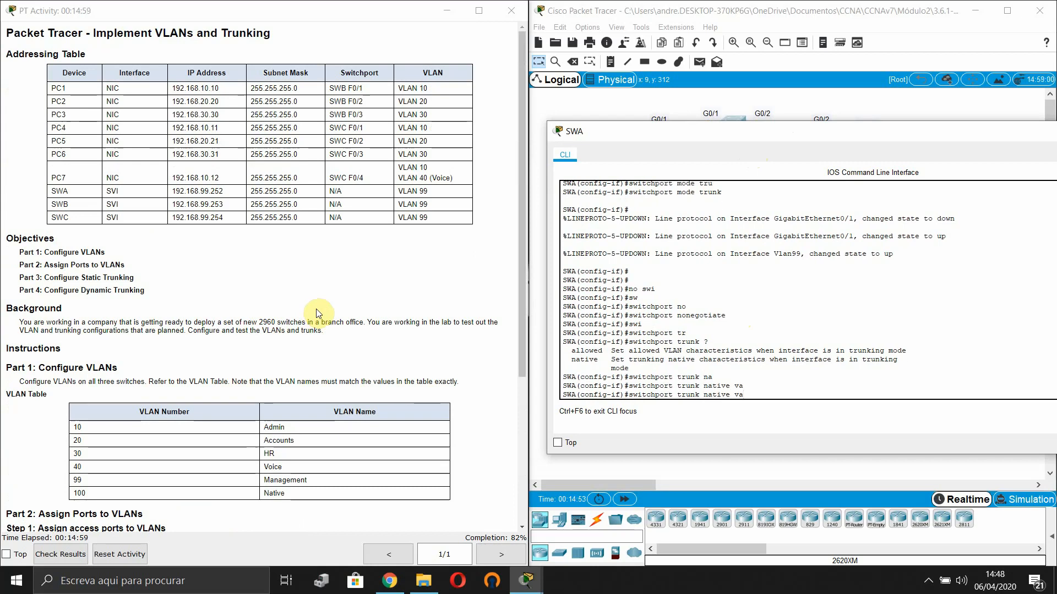
key("BackSpace")
key("BackSpace")
type("1")
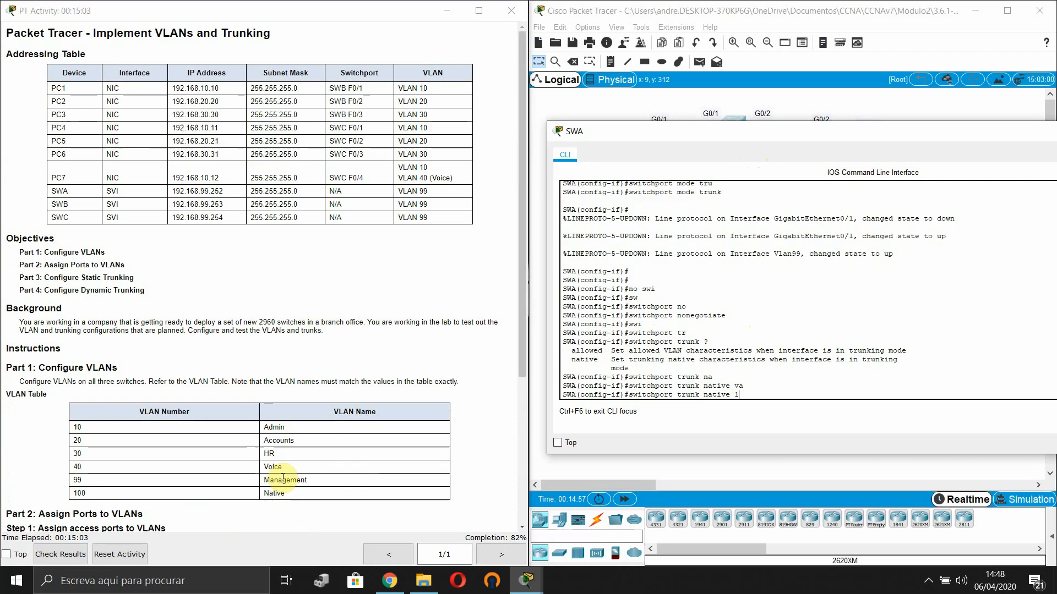
type("00")
key("Return")
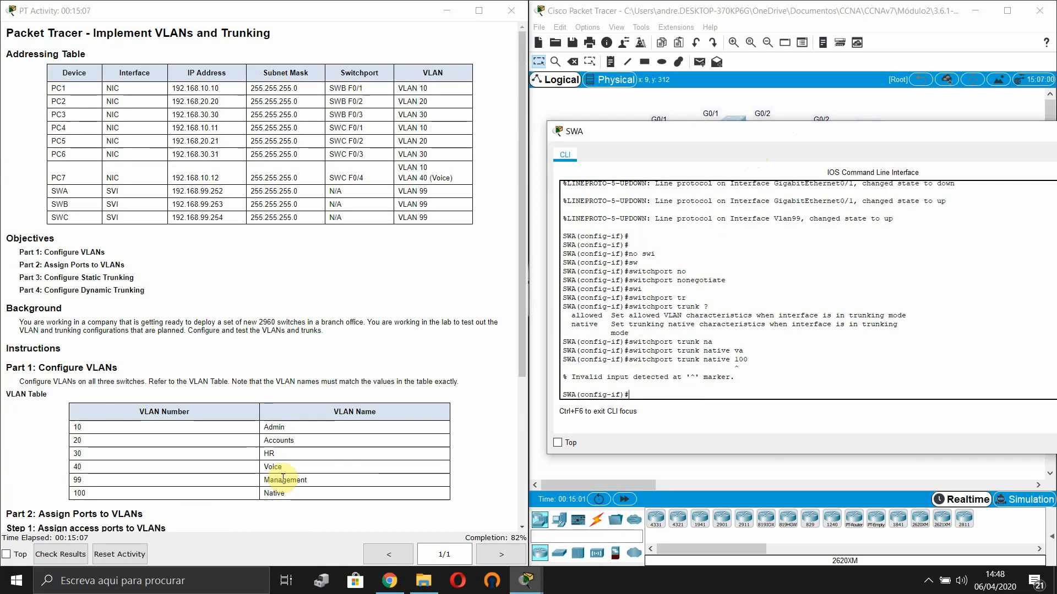
Check the options for switchport trunk native and set SWA's gigabitEthernet 0/1 trunk to native VLAN 100 with switchport trunk native vlan 100
key("Up")
key("BackSpace")
key("BackSpace")
key("BackSpace")
type("?")
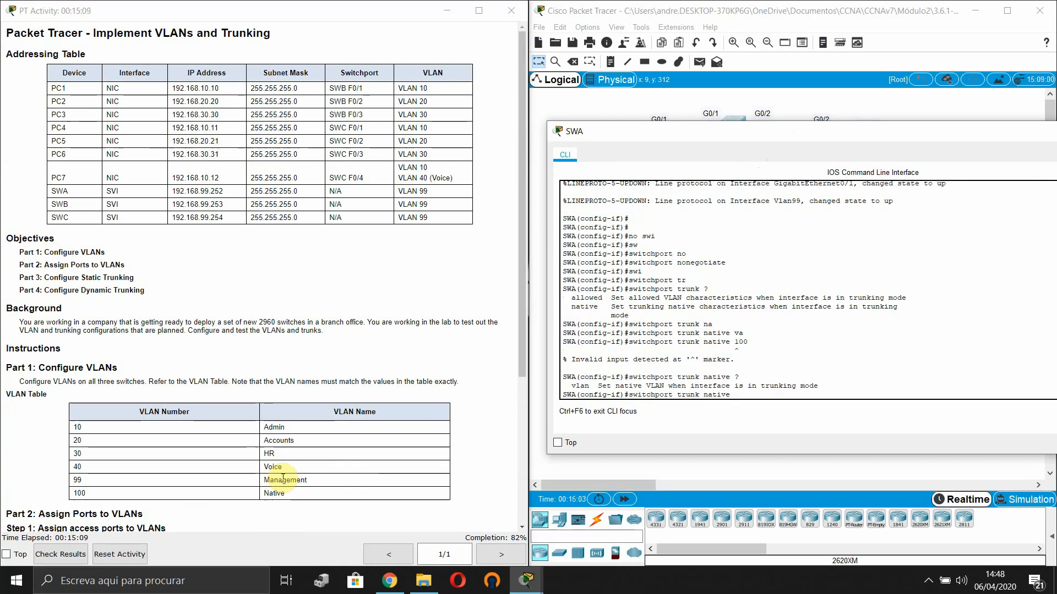
type("vla")
key("Tab")
type("100")
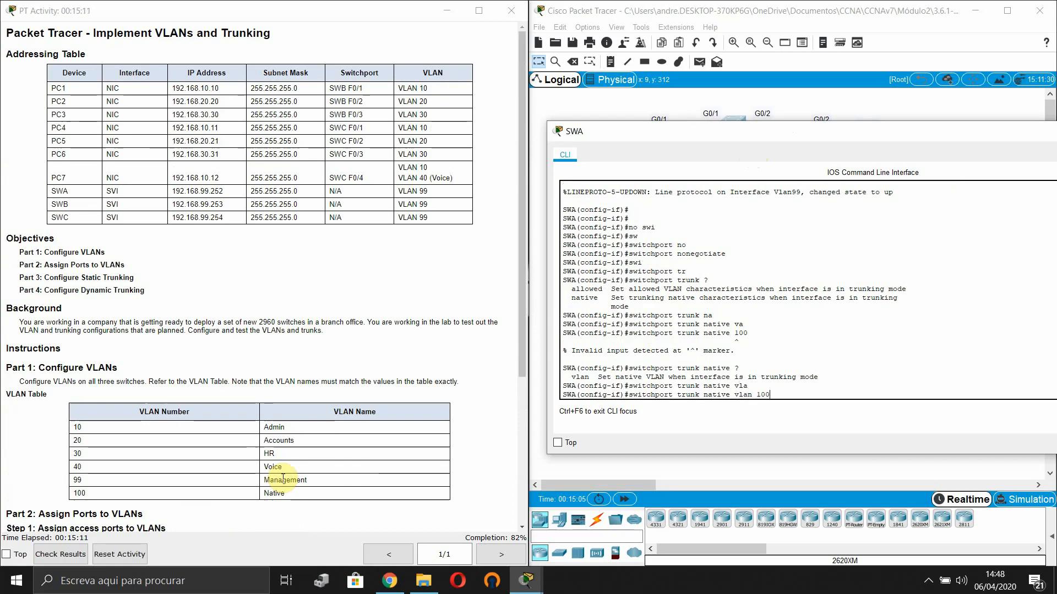
key("Return")
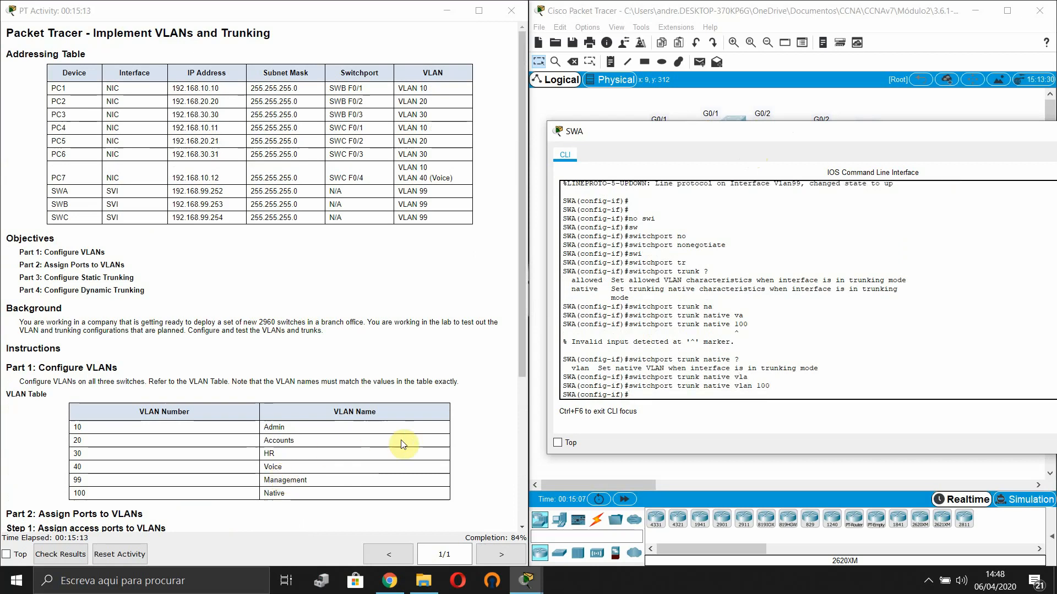
Minimize the SWA window and open the command line of switch SWB
left_click_drag(854, 138, 583, 153)
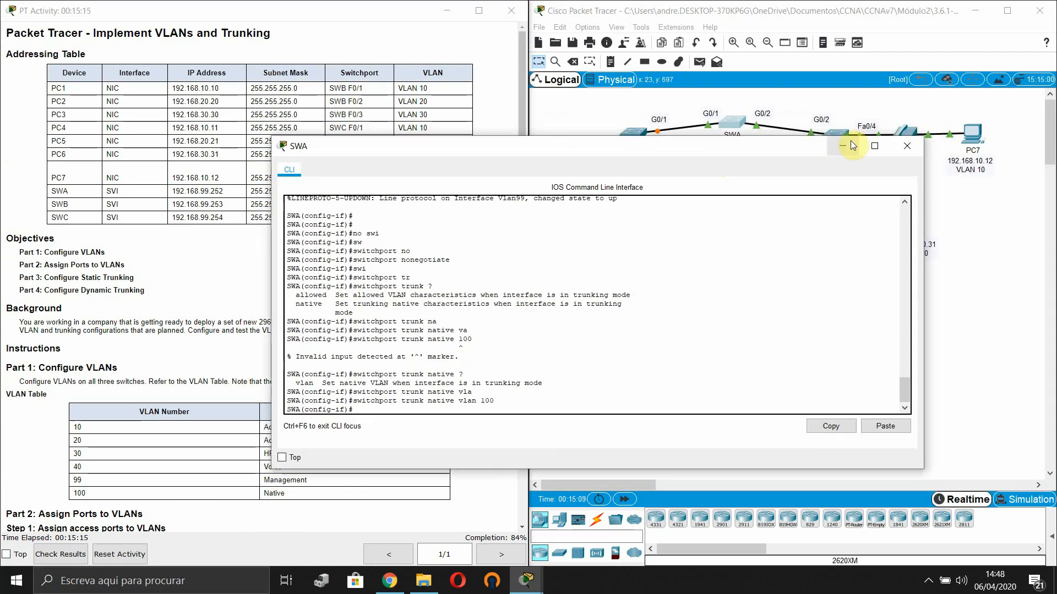
left_click(850, 145)
left_click(640, 144)
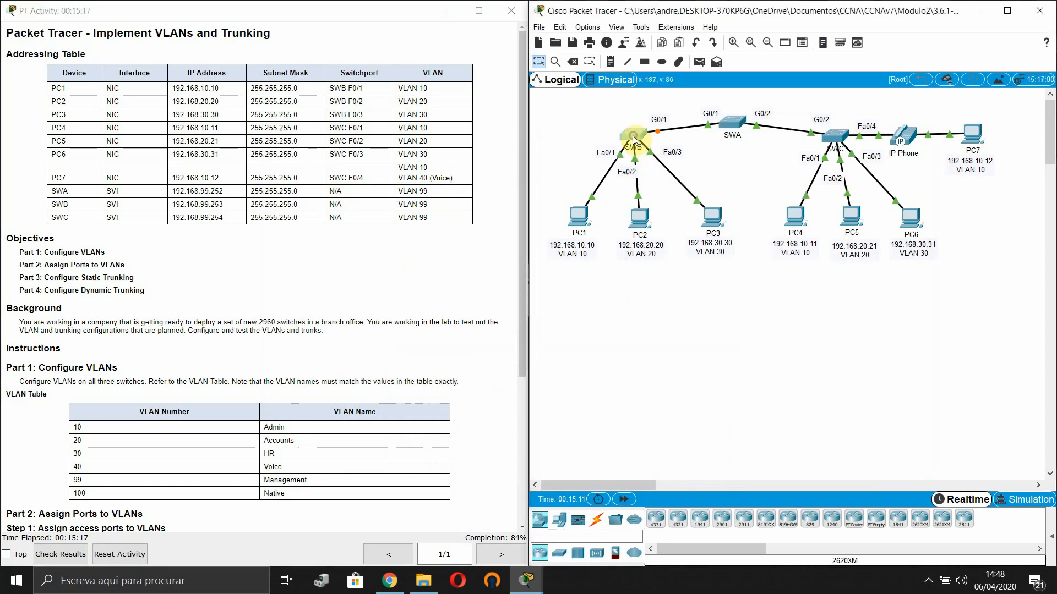
key("Return")
key("Return")
key("Return")
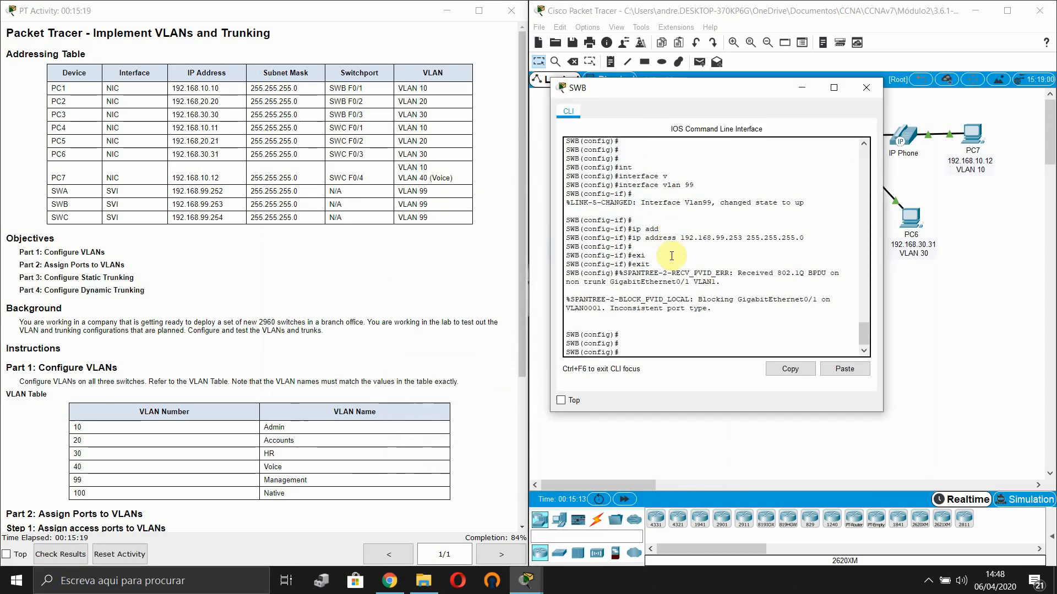
Move the SWB window clear of the topology and enter interface configuration mode for gigabitEthernet 0/1
type("interface")
left_click_drag(743, 100, 739, 200)
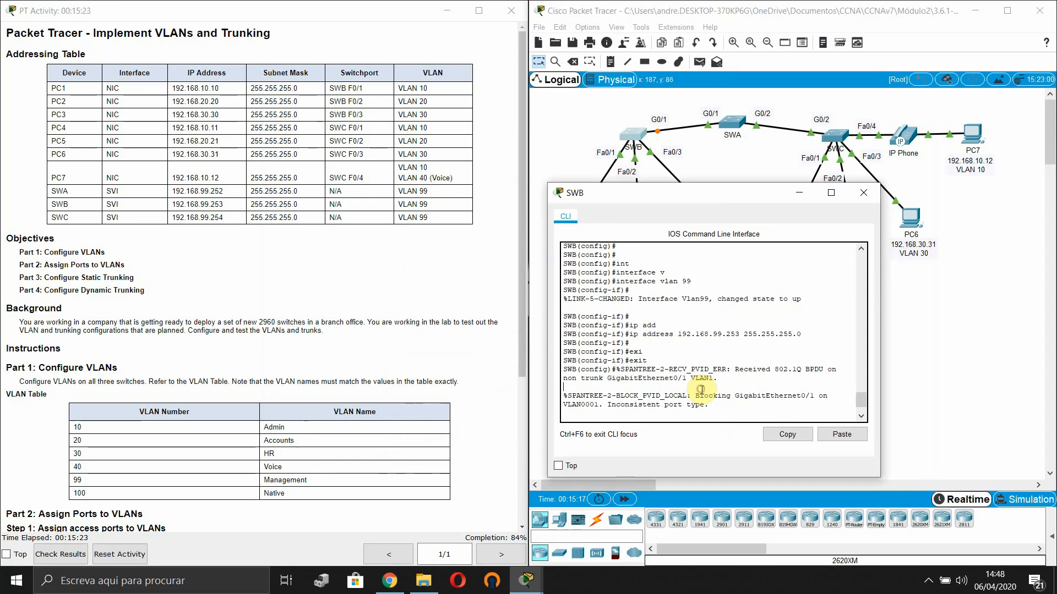
type("t")
key("Tab")
key("Return")
key("Return")
type("int")
key("Tab")
type("gi")
key("Tab")
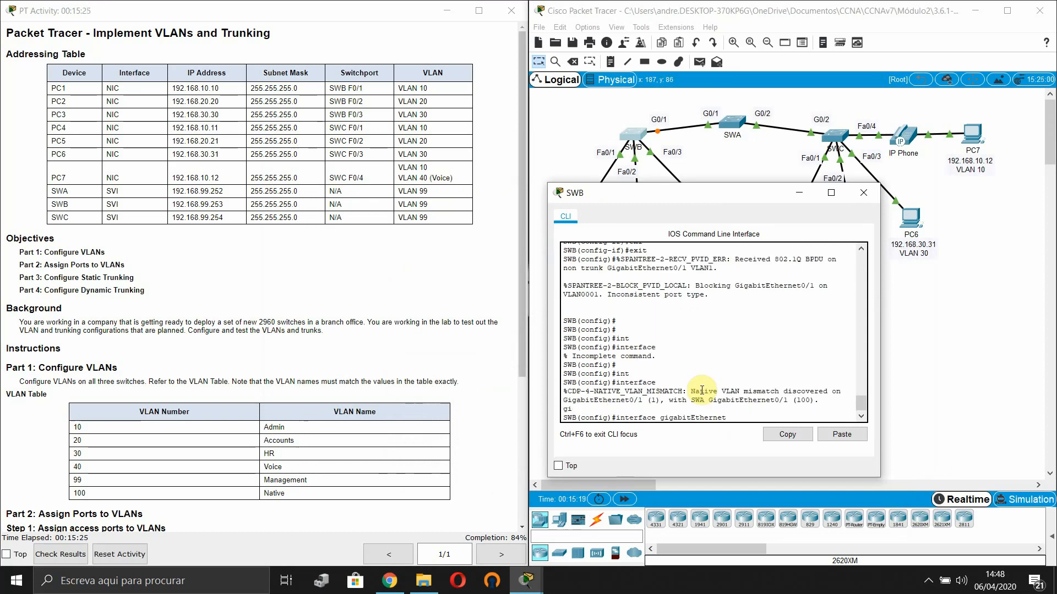
type("0/1")
key("Return")
Set SWB's gigabitEthernet 0/1 port as a static trunk with switchport mode trunk
type("sw")
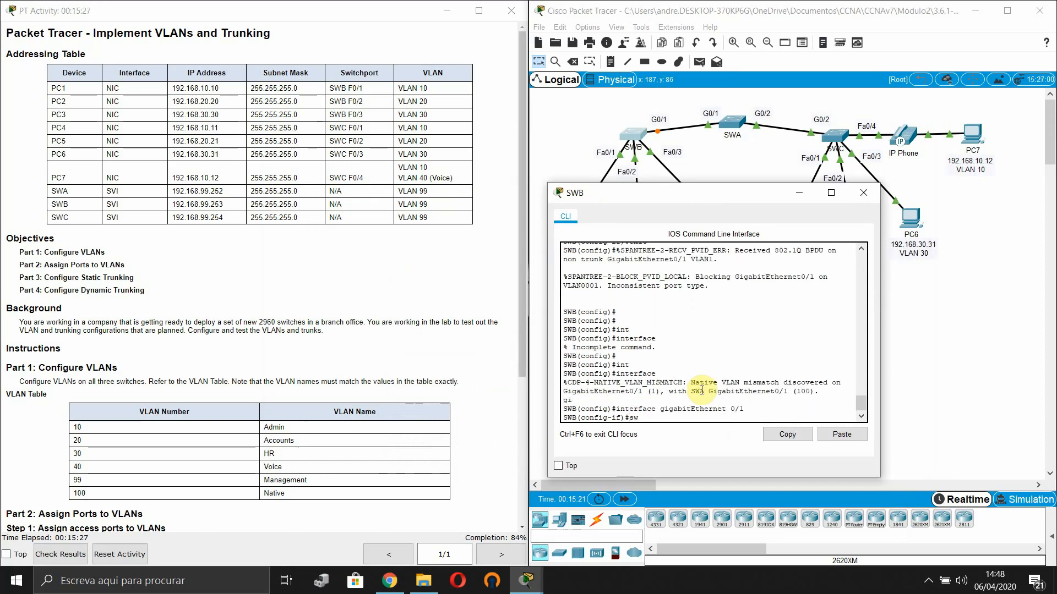
key("Tab")
type("mo")
key("Tab")
type("tr")
key("Tab")
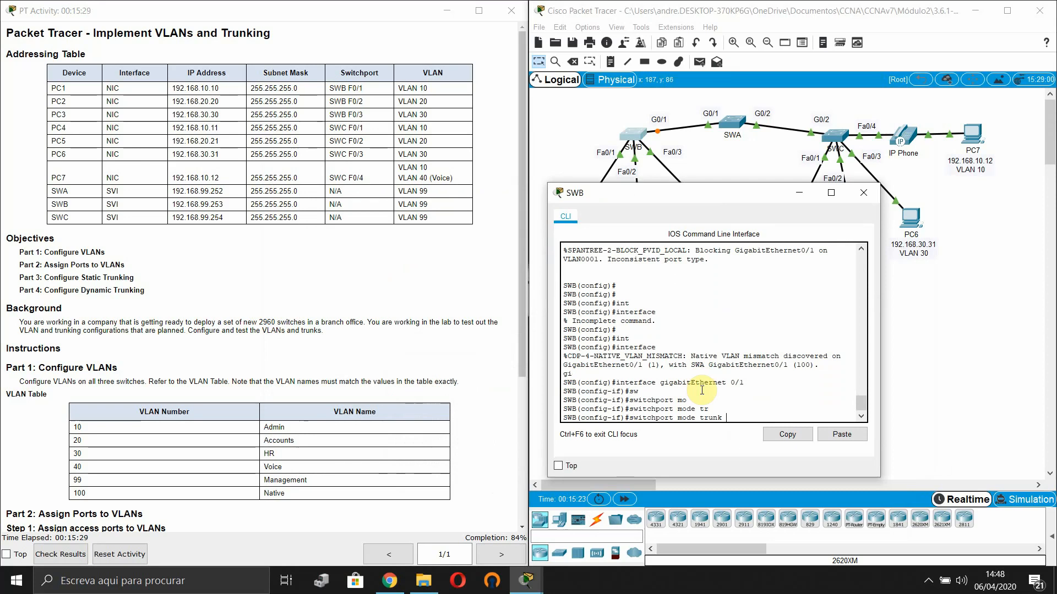
key("Return")
key("Return")
key("Return")
Disable DTP on SWB's gigabitEthernet 0/1 with switchport nonegotiate
type("sw")
key("Tab")
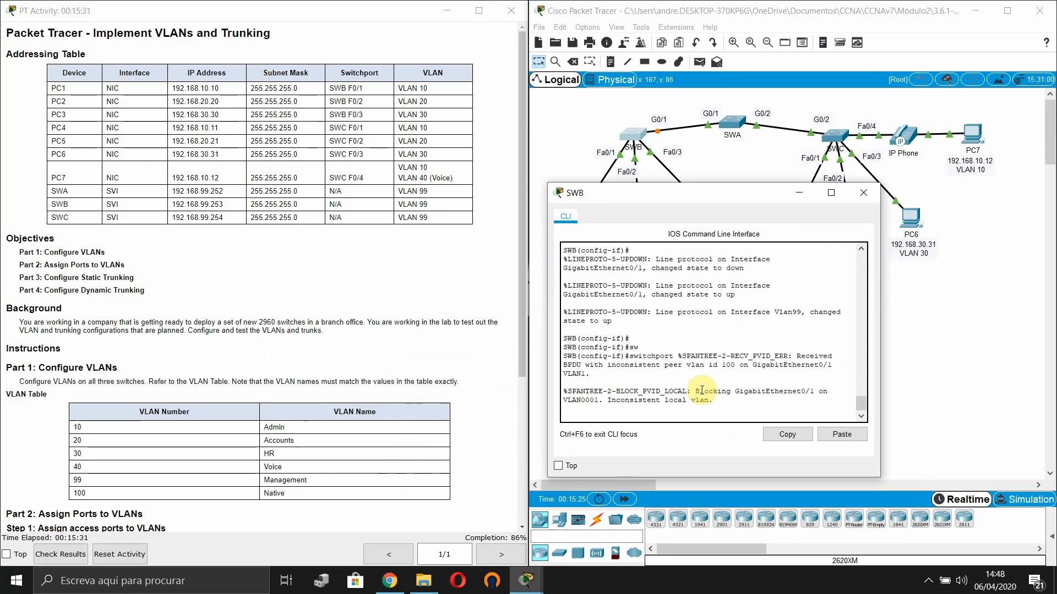
key("Tab")
type("no")
key("Tab")
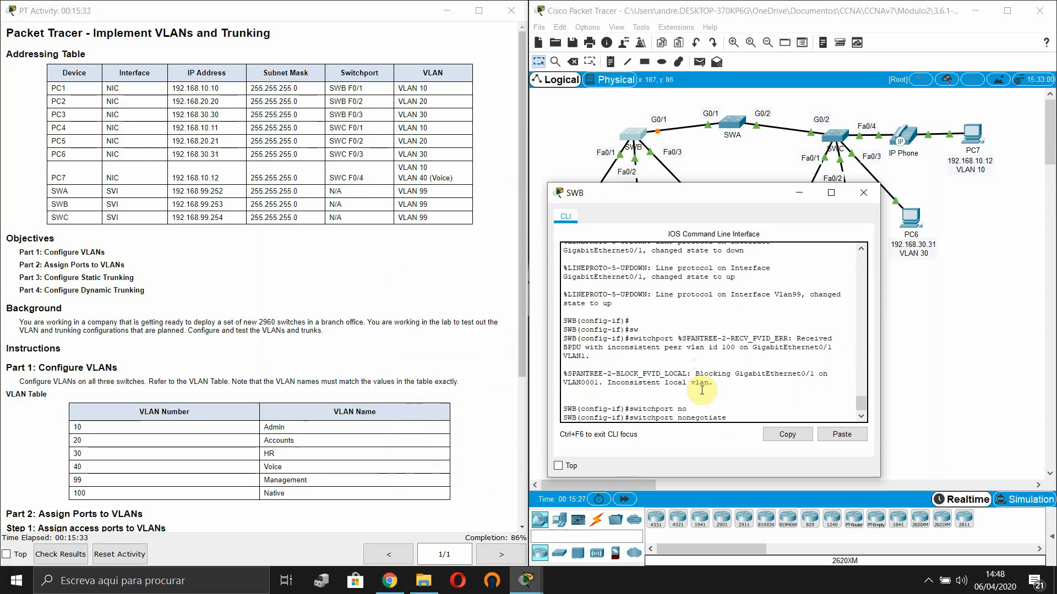
key("Return")
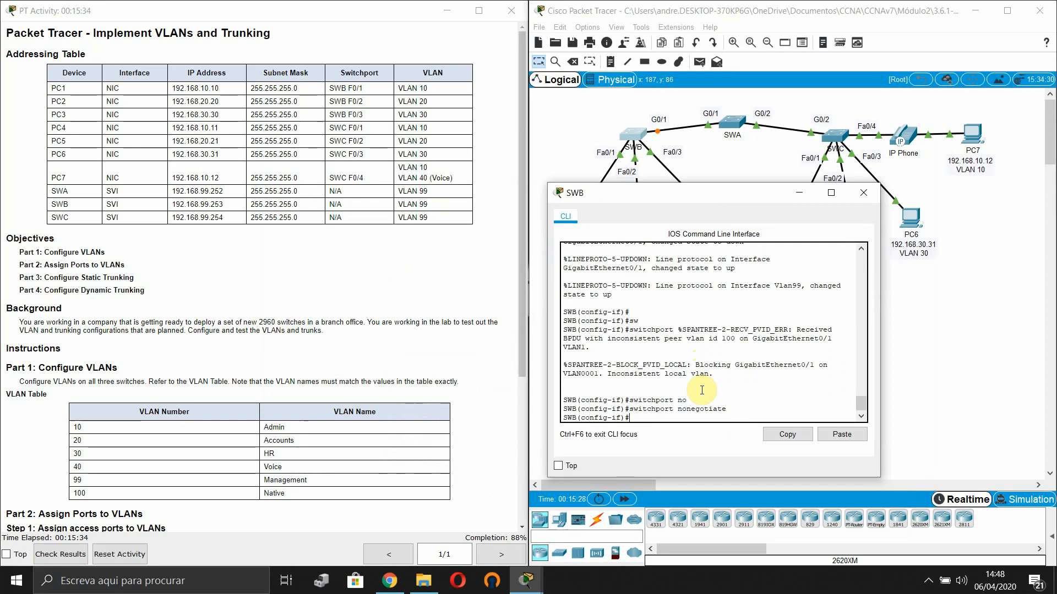
Set the native VLAN of SWB's gigabitEthernet 0/1 trunk to 100 with switchport trunk native vlan 100
type("sw")
key("Tab")
type("tru")
key("Tab")
type("na")
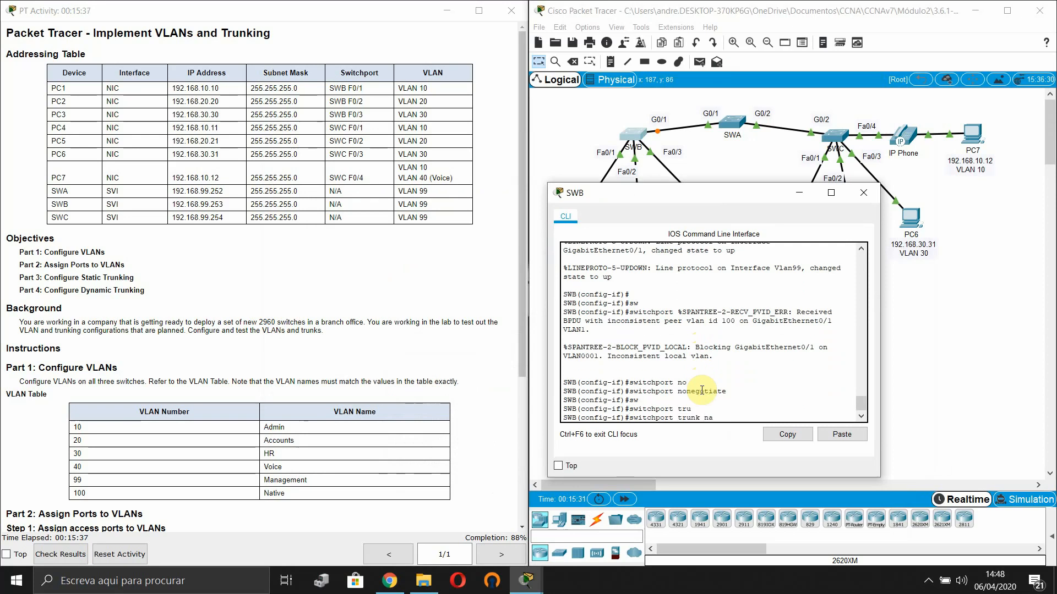
key("Tab")
type("v")
key("Tab")
type("10")
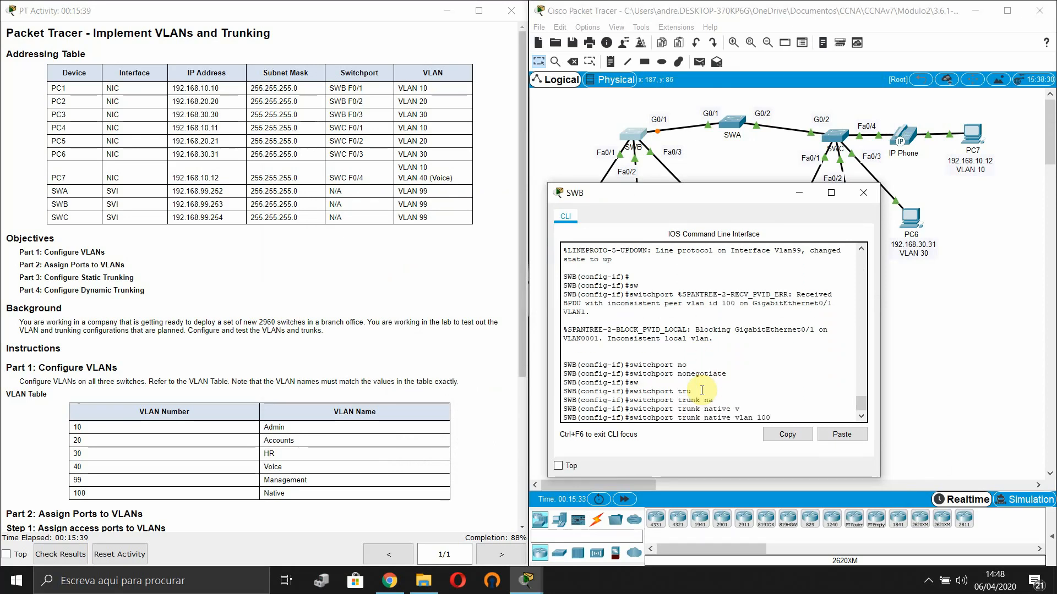
type("0")
key("Return")
key("Return")
key("Return")
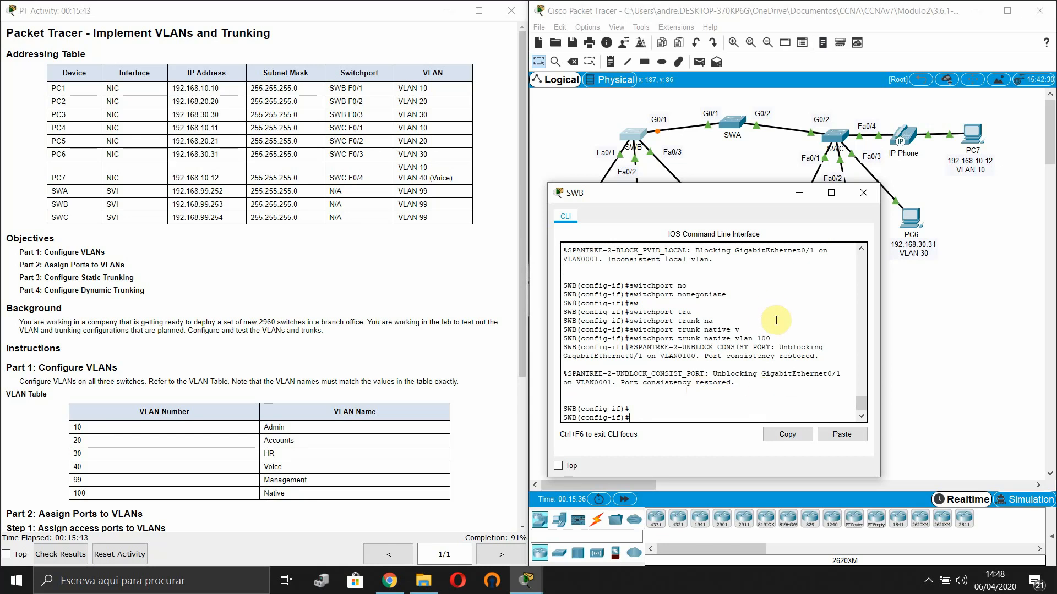
Exit interface configuration mode on SWB, return to the topology and fast-forward the simulation time
type("exit")
key("Return")
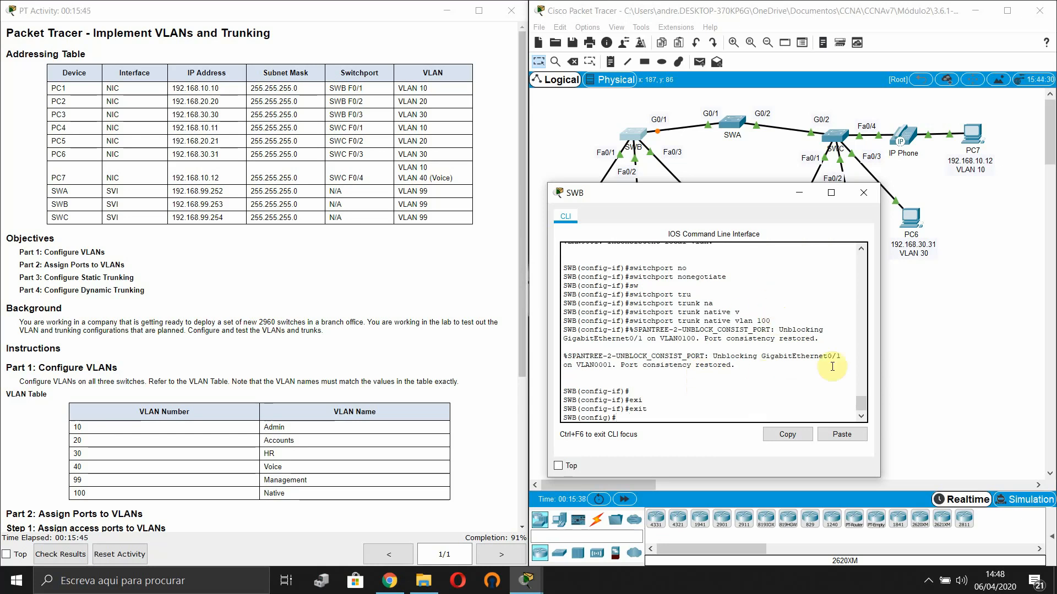
left_click(917, 351)
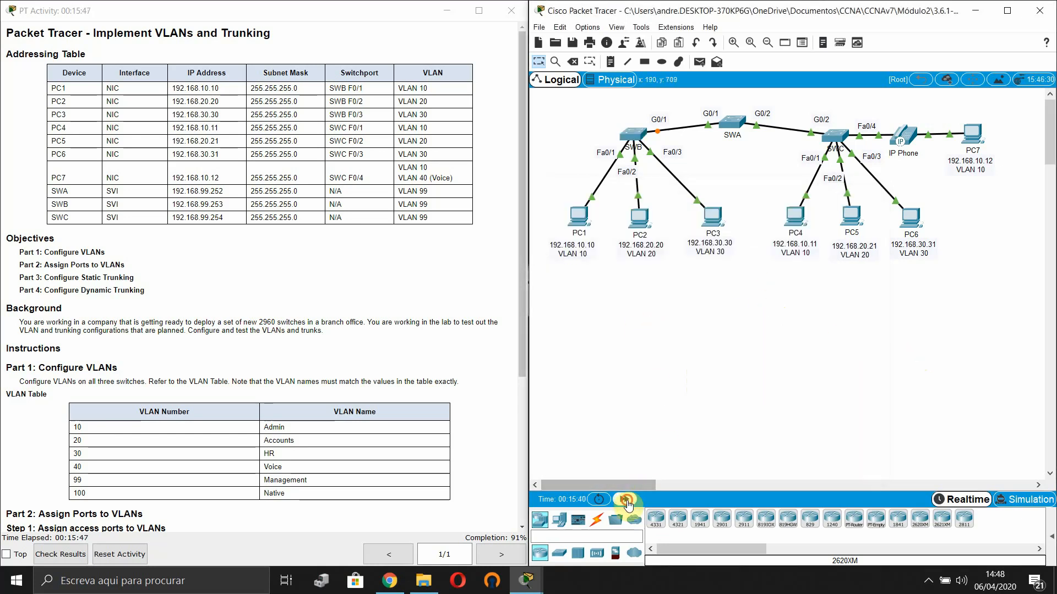
left_click(624, 499)
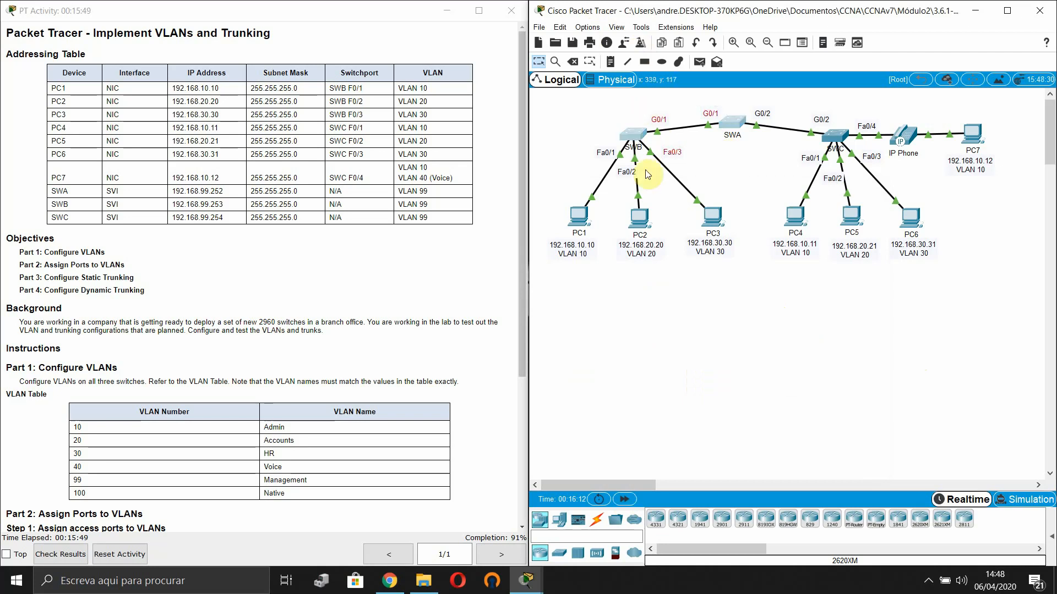
Review the Part 3 static trunking instructions on the static trunk, disabling DTP at both ends and the native VLAN
scroll(196, 307, "down", 3)
scroll(196, 307, "down", 1)
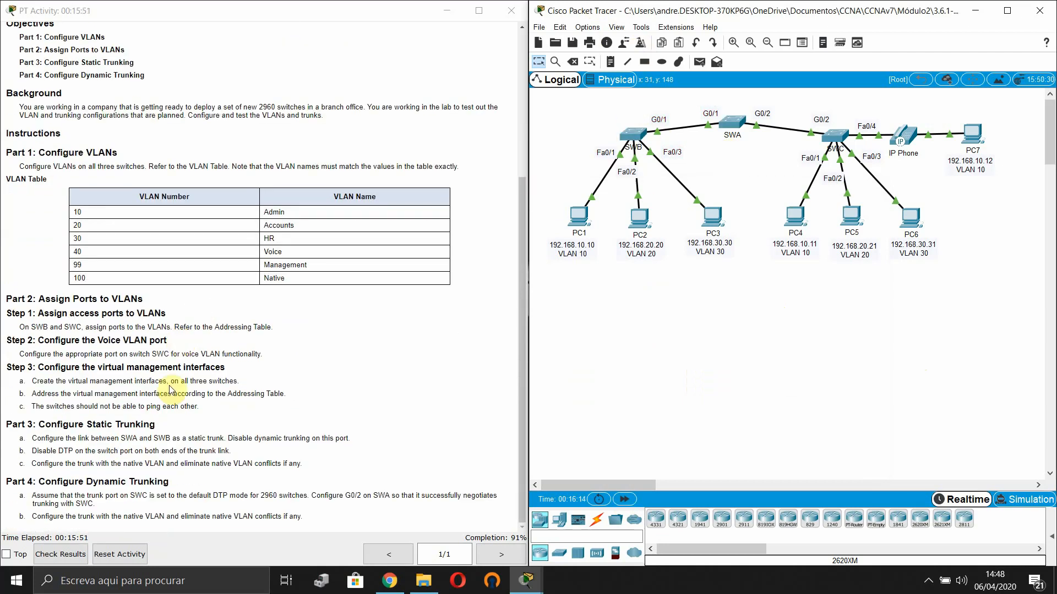
left_click_drag(45, 438, 315, 458)
left_click(189, 474)
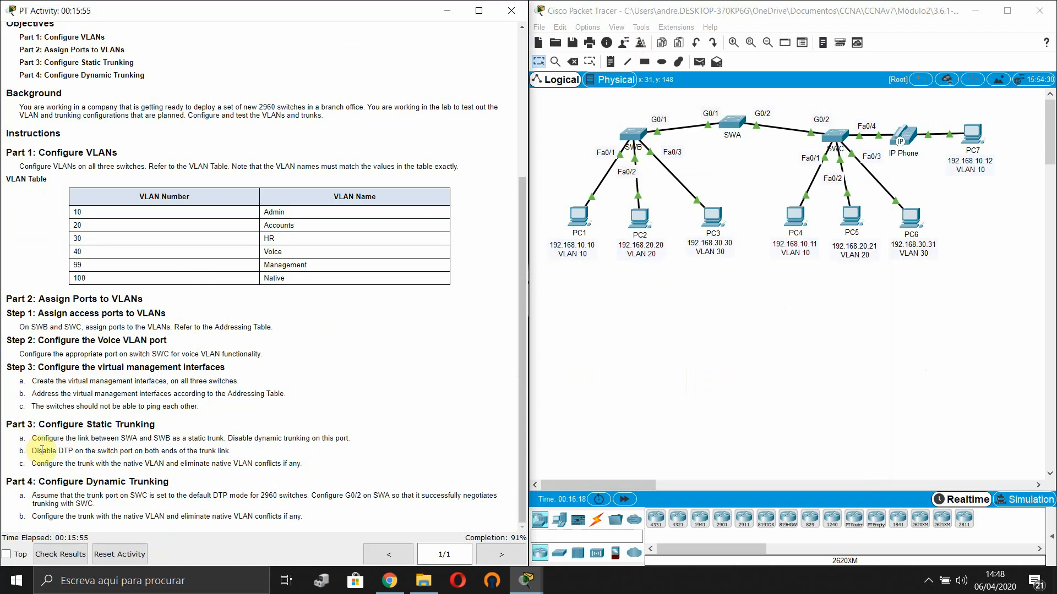
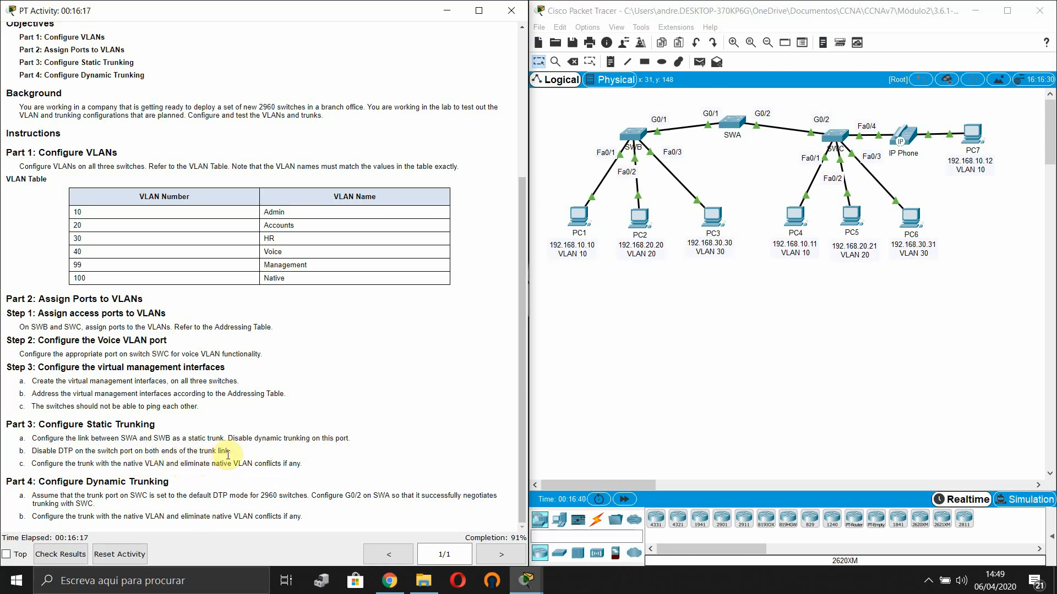
left_click_drag(231, 452, 84, 451)
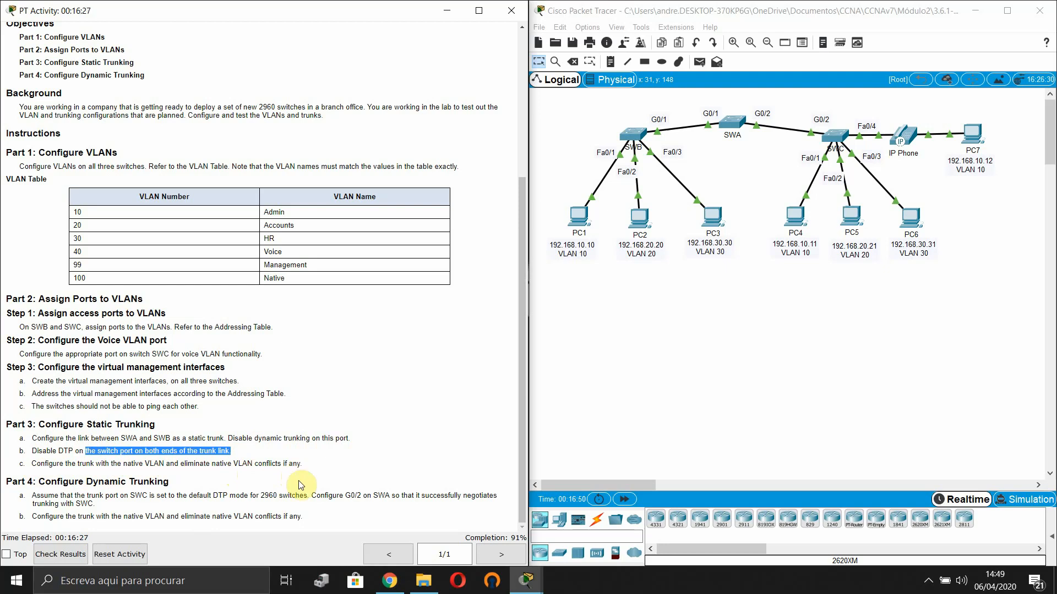
left_click(275, 464)
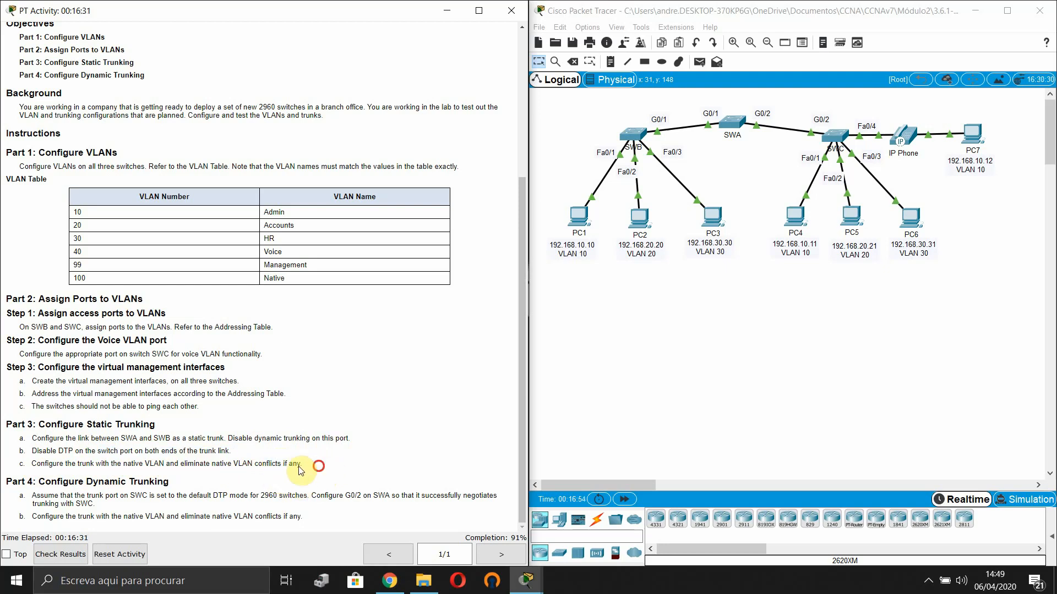
left_click_drag(303, 465, 33, 438)
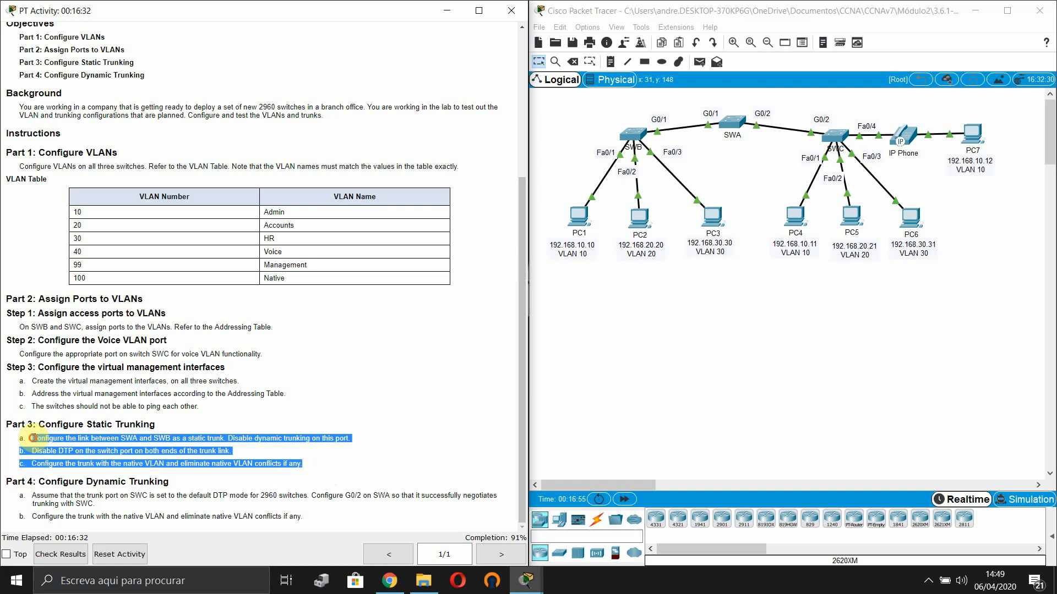
Set SWA's gigabitEthernet 0/2 to trunk mode with switchport mode trunk
left_click(655, 369)
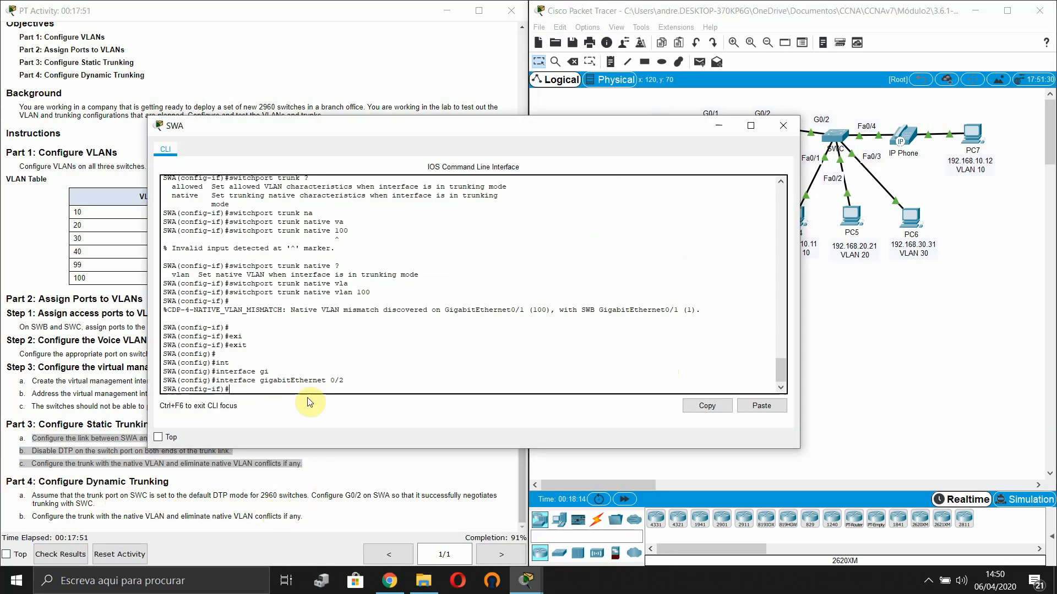
key("Return")
key("Return")
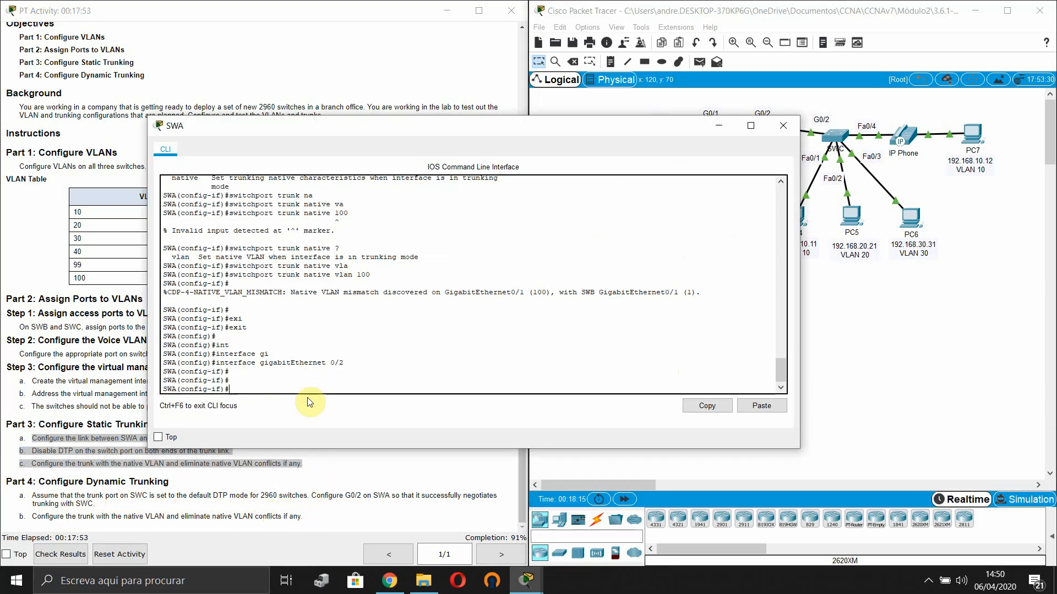
type("sw")
key("Tab")
type("mo")
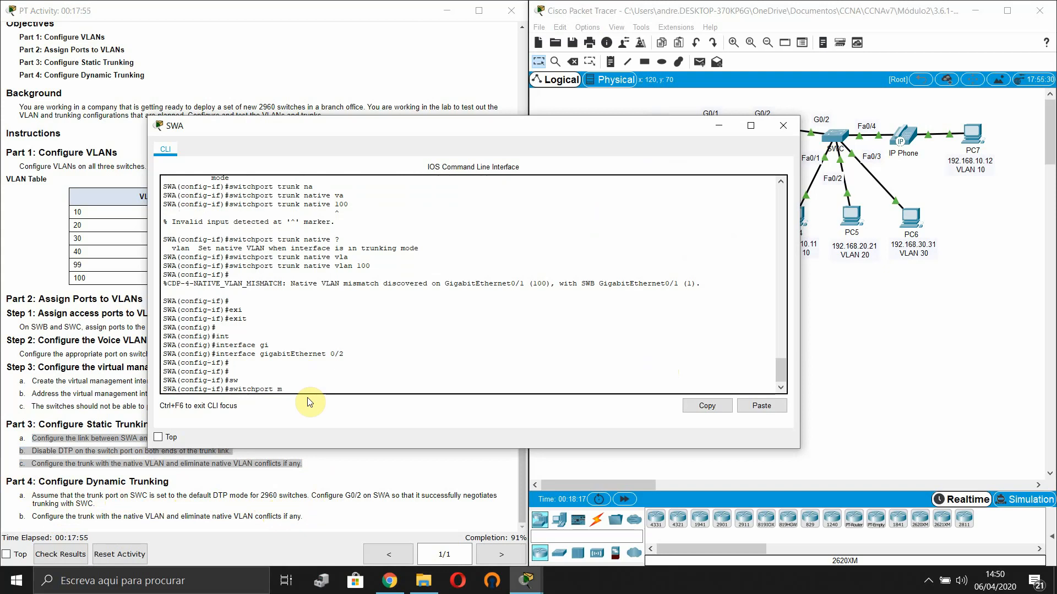
key("Tab")
type("u")
key("Tab")
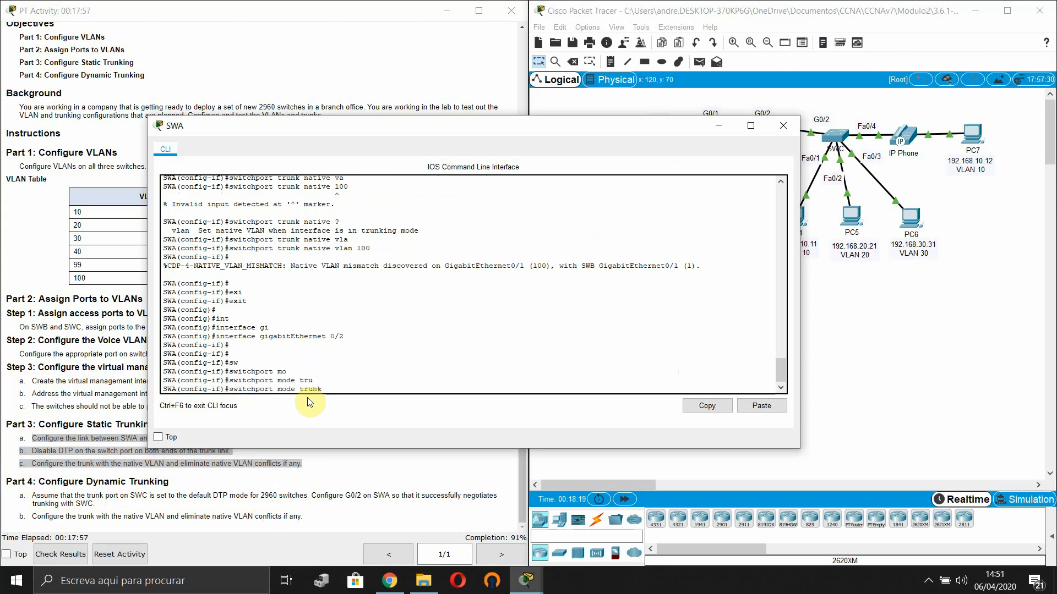
key("Return")
key("Return")
key("Return")
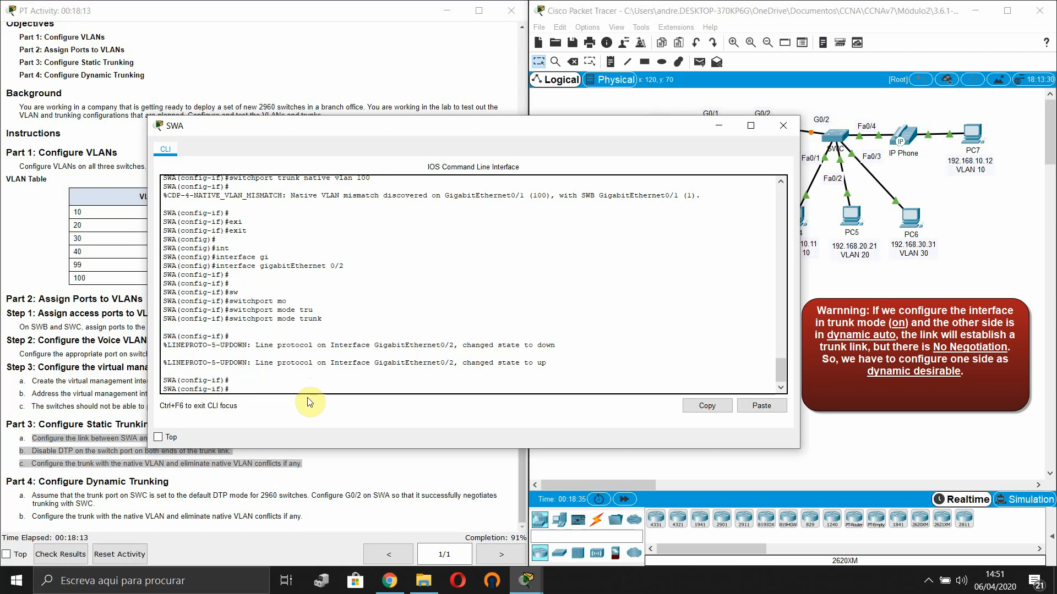
Set the native VLAN of SWA's gigabitEthernet 0/2 trunk to 100 with switchport trunk native vlan 100
key("Tab")
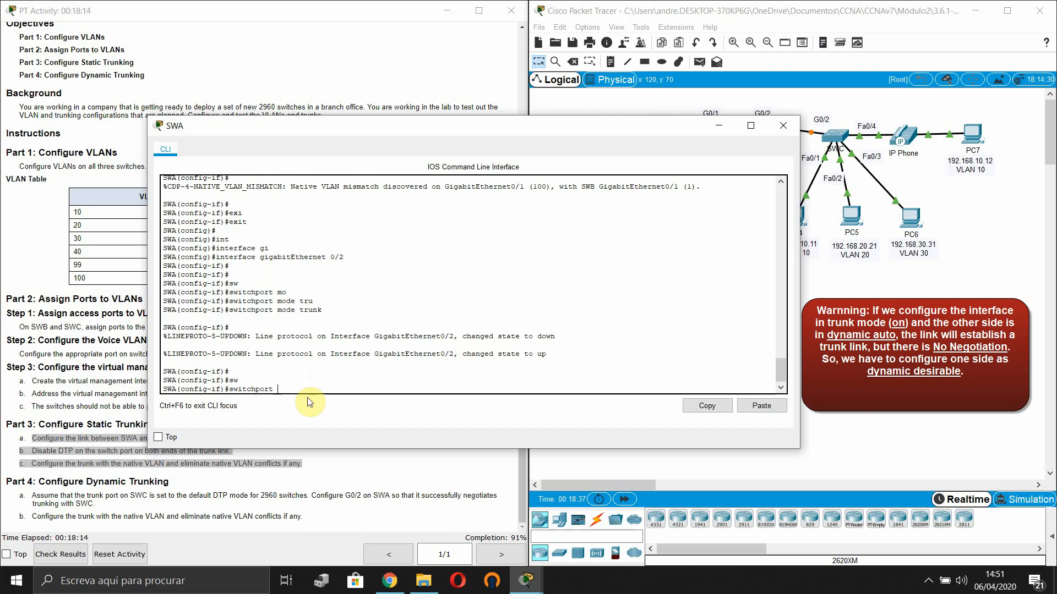
type("tr")
key("Tab")
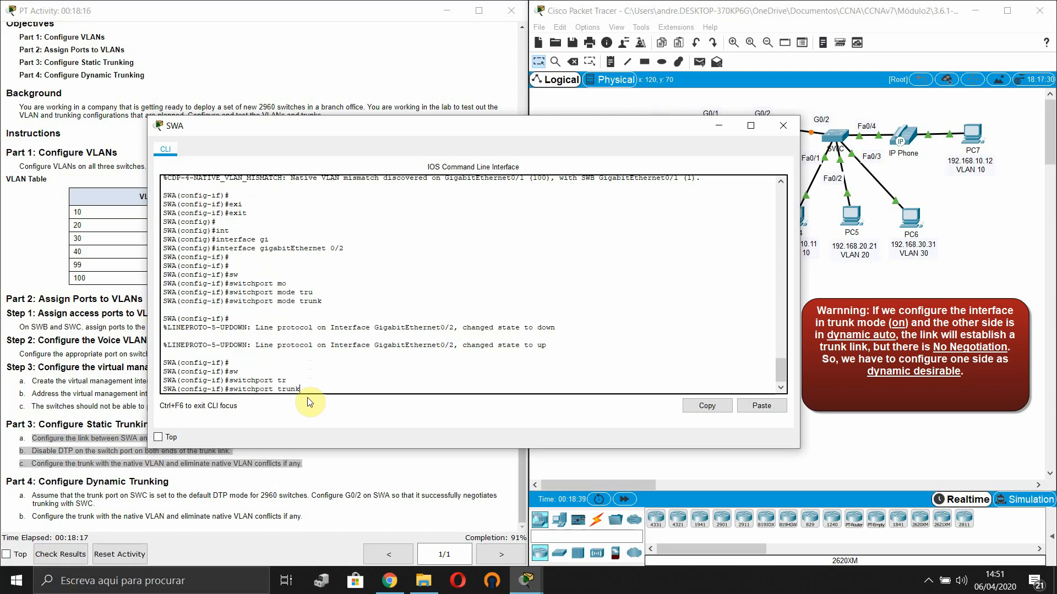
key("Tab")
type("na")
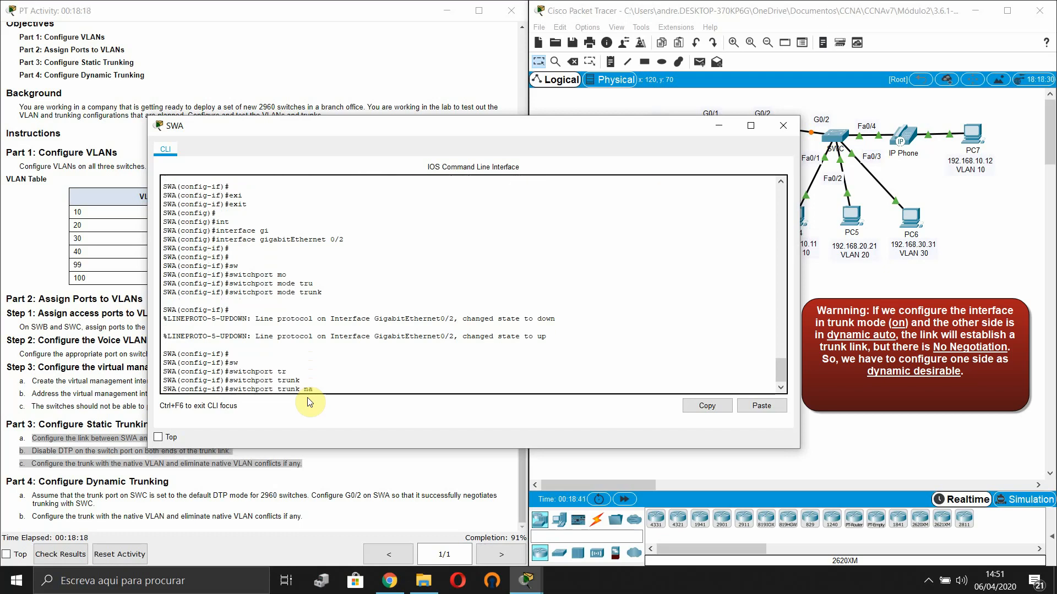
key("Tab")
type("v")
key("Tab")
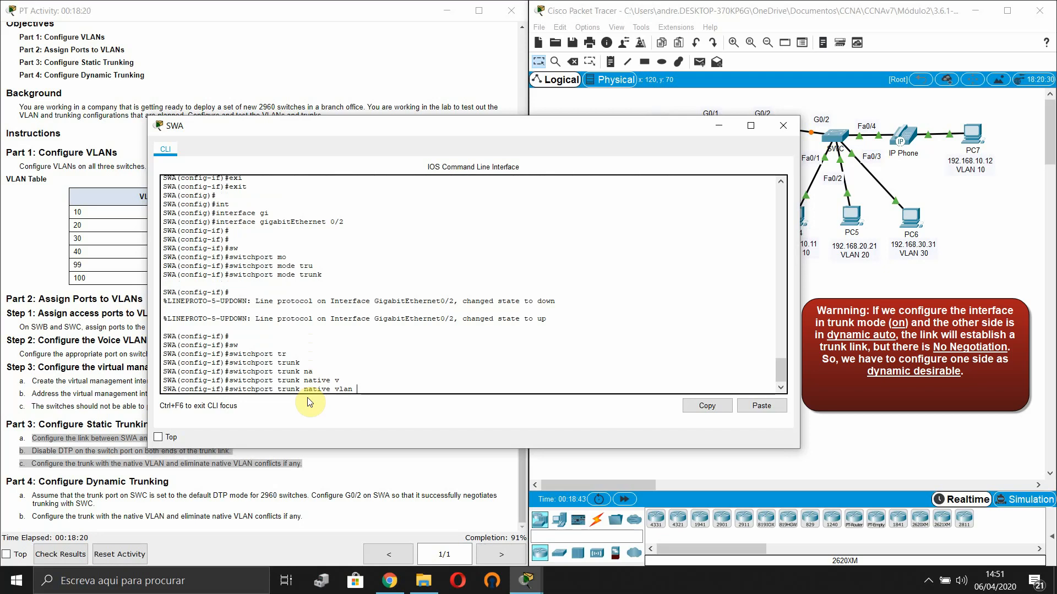
key("Return")
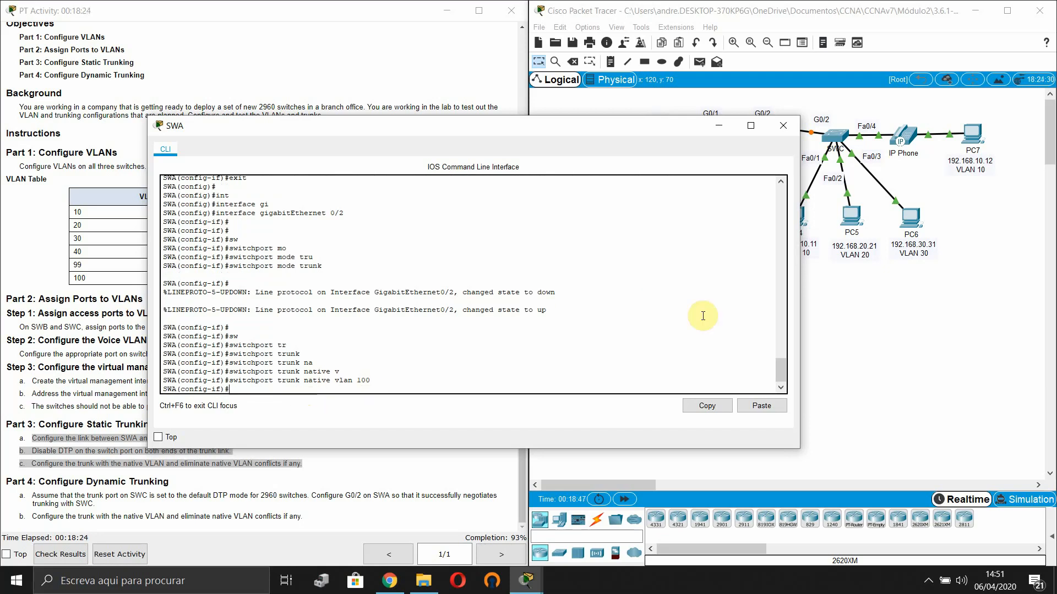
Move the SWA console clear of the topology and fast-forward the simulation time, checking the console for trunk messages
left_click_drag(634, 127, 487, 49)
left_click(626, 501)
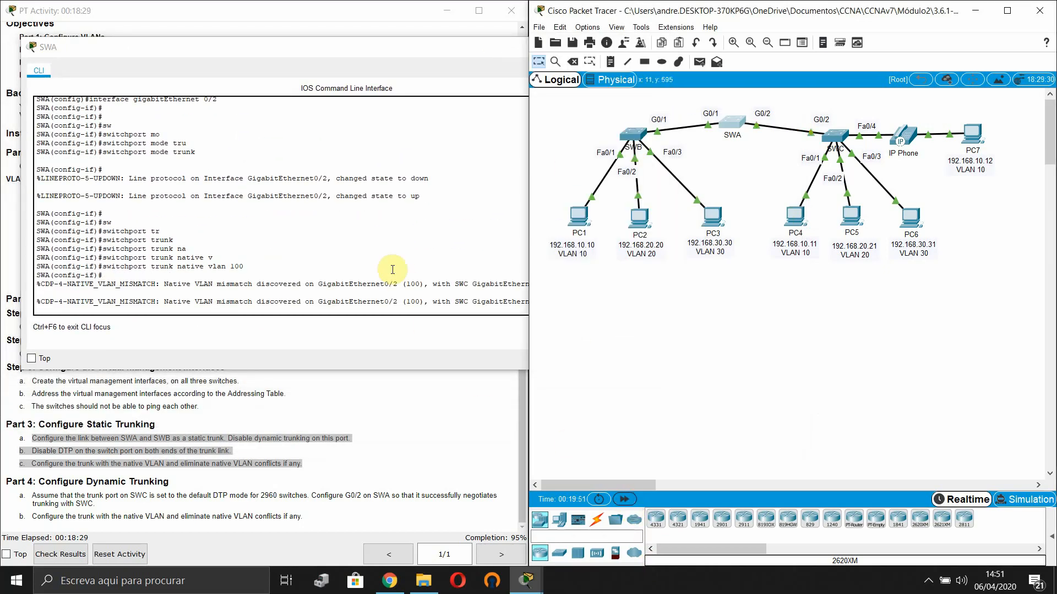
left_click(393, 270)
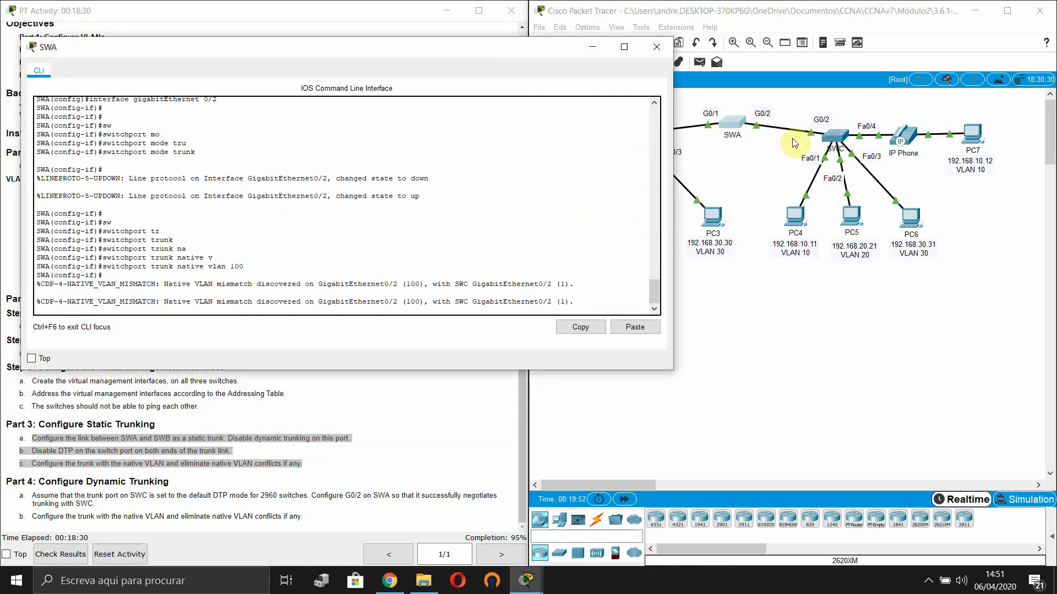
left_click(478, 257)
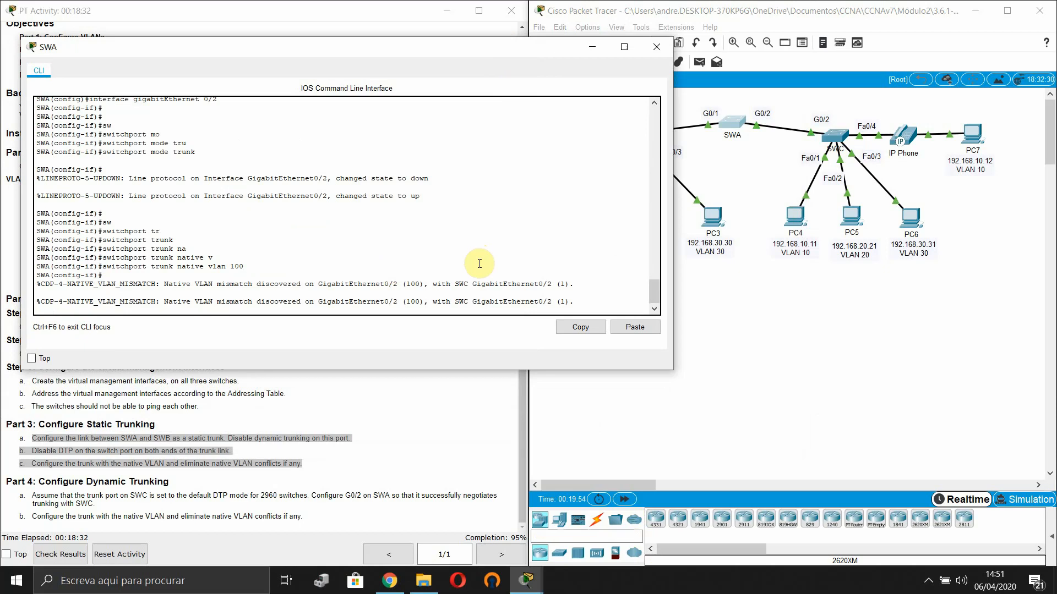
key("Return")
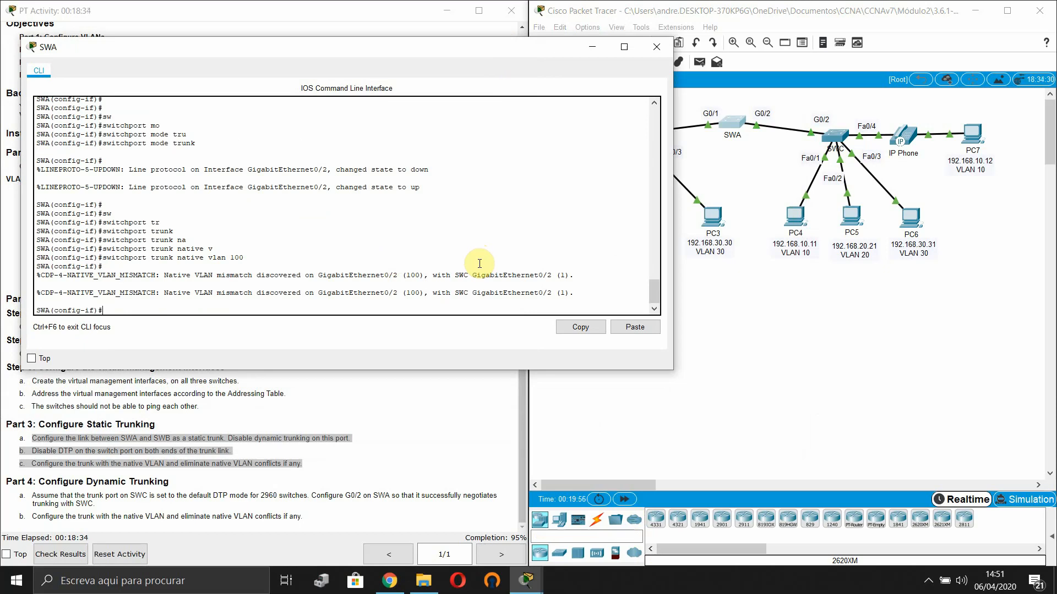
key("Return")
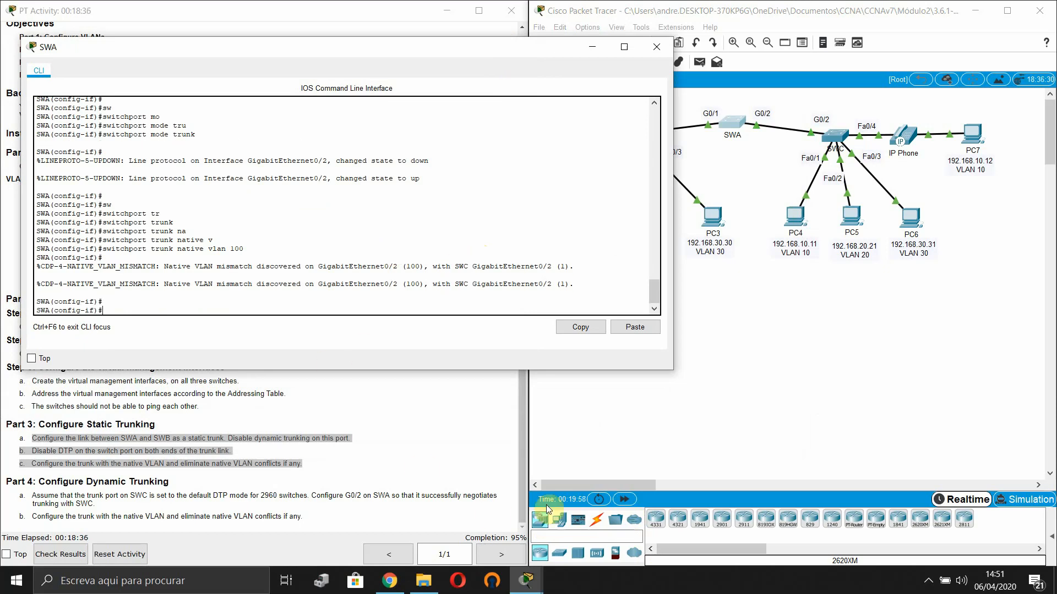
left_click(637, 500)
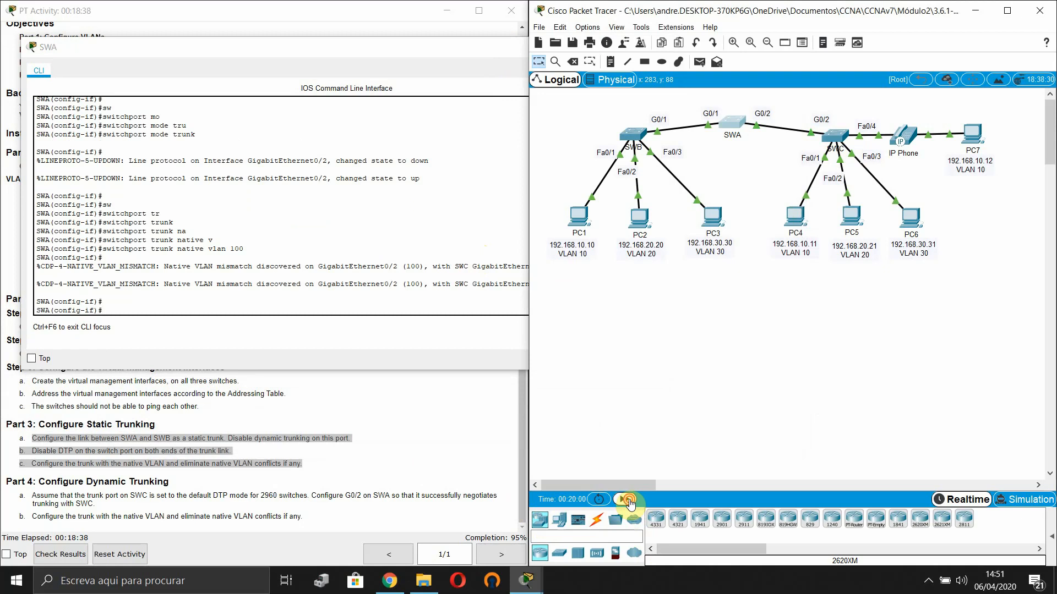
left_click(255, 281)
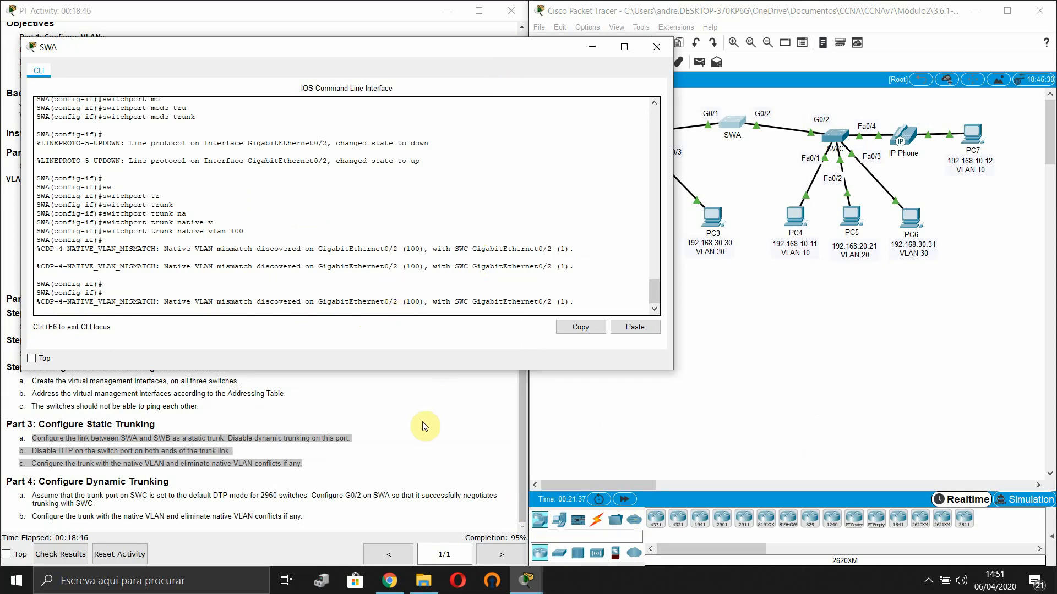
Review the VLAN table and the Part 4 dynamic trunking instructions in the activity
left_click(418, 407)
scroll(401, 397, "up", 15)
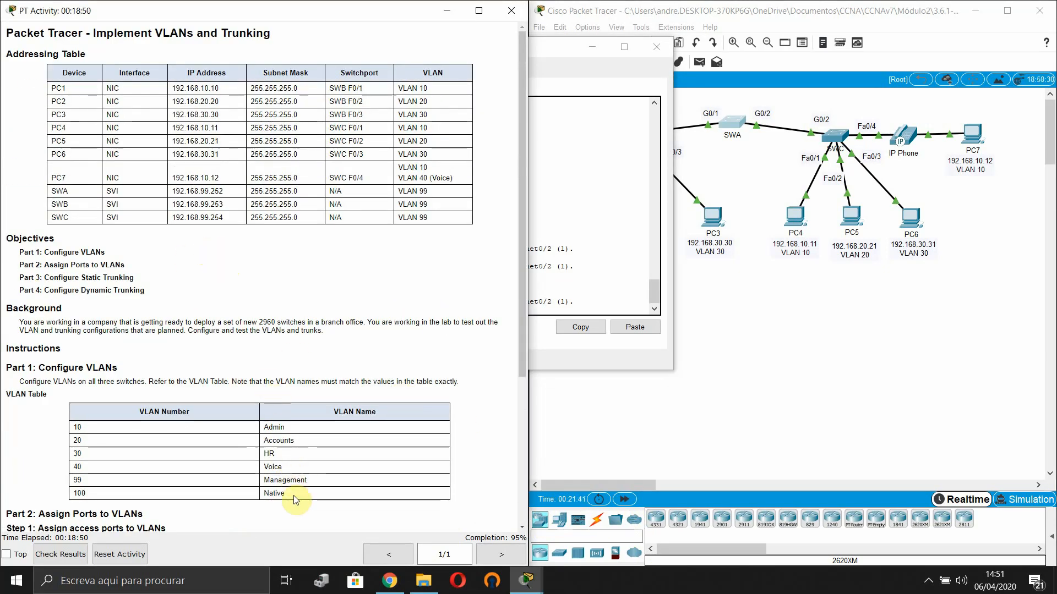
left_click(559, 231)
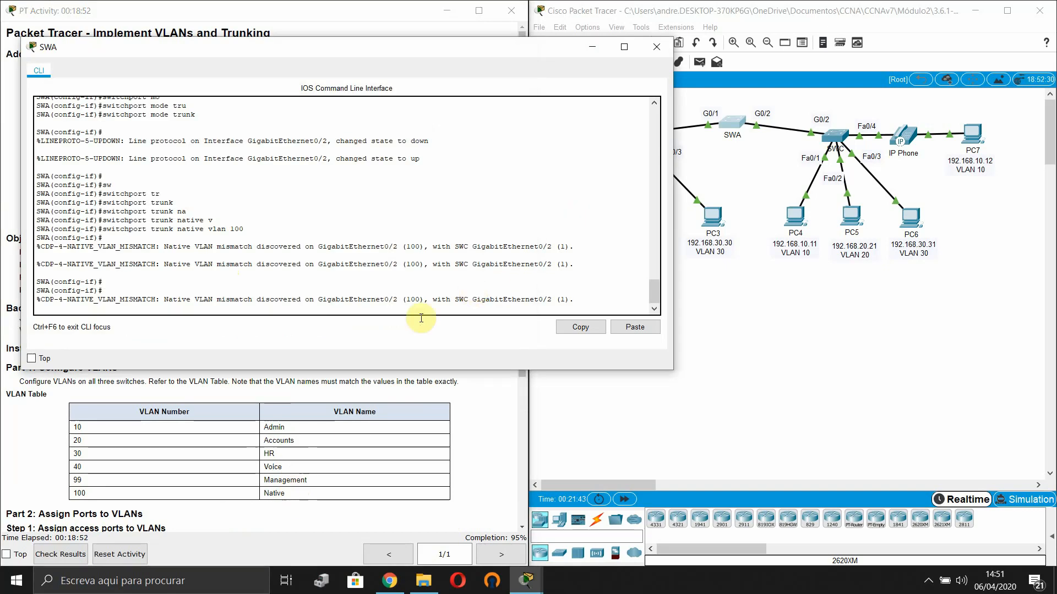
scroll(378, 448, "down", 10)
scroll(375, 449, "down", 1)
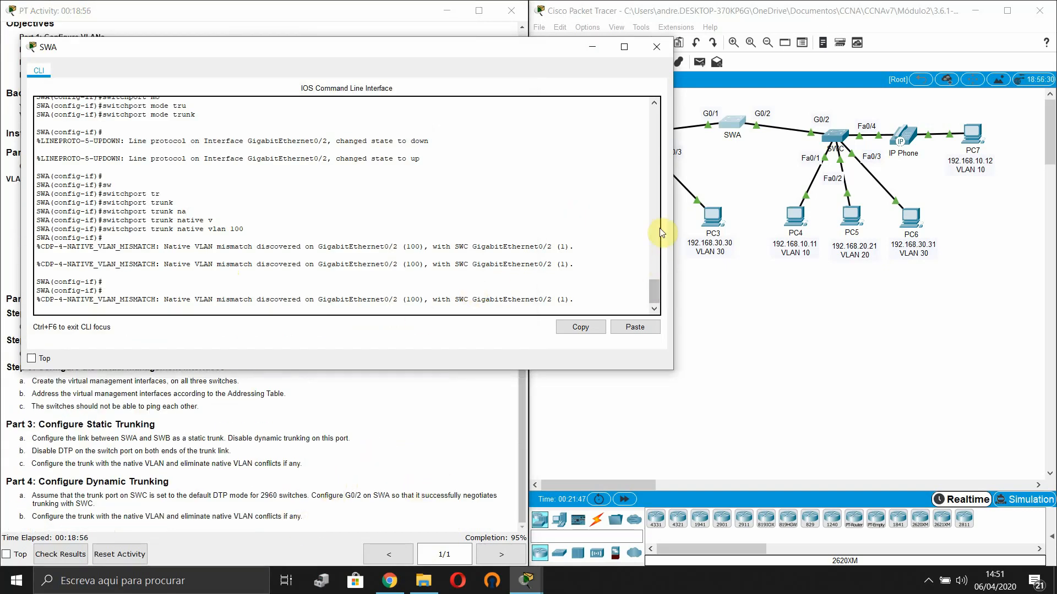
Open SWC's command line and exit global configuration mode to privileged EXEC mode
left_click(840, 137)
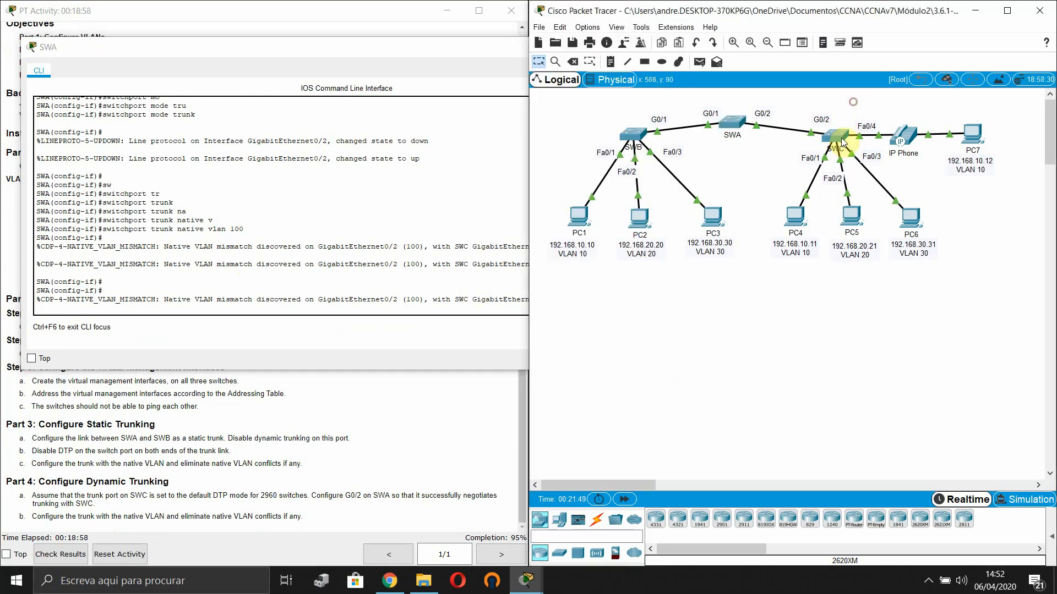
left_click(840, 137)
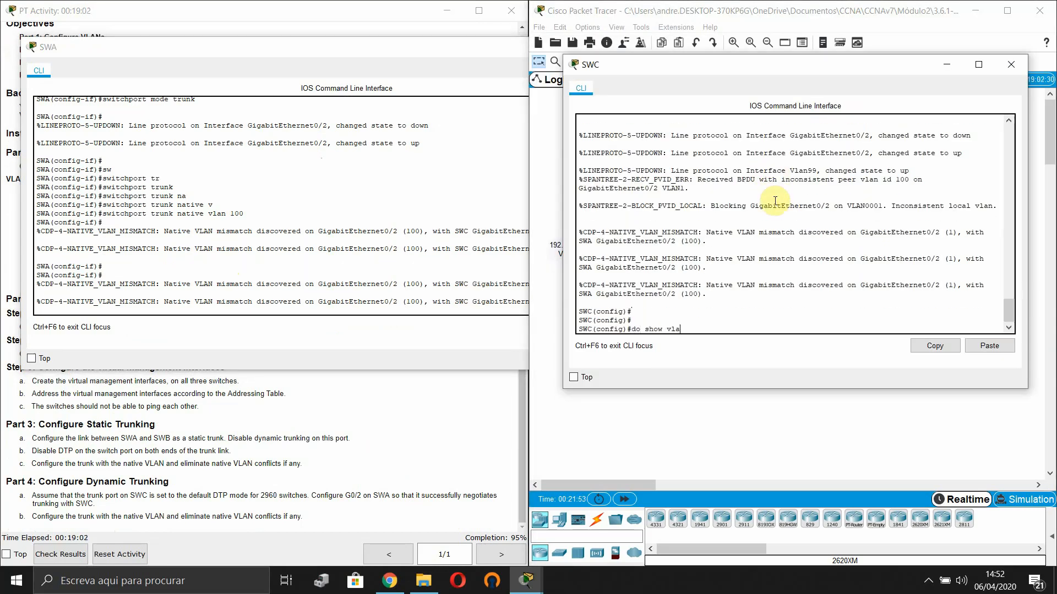
key("Return")
key("Return")
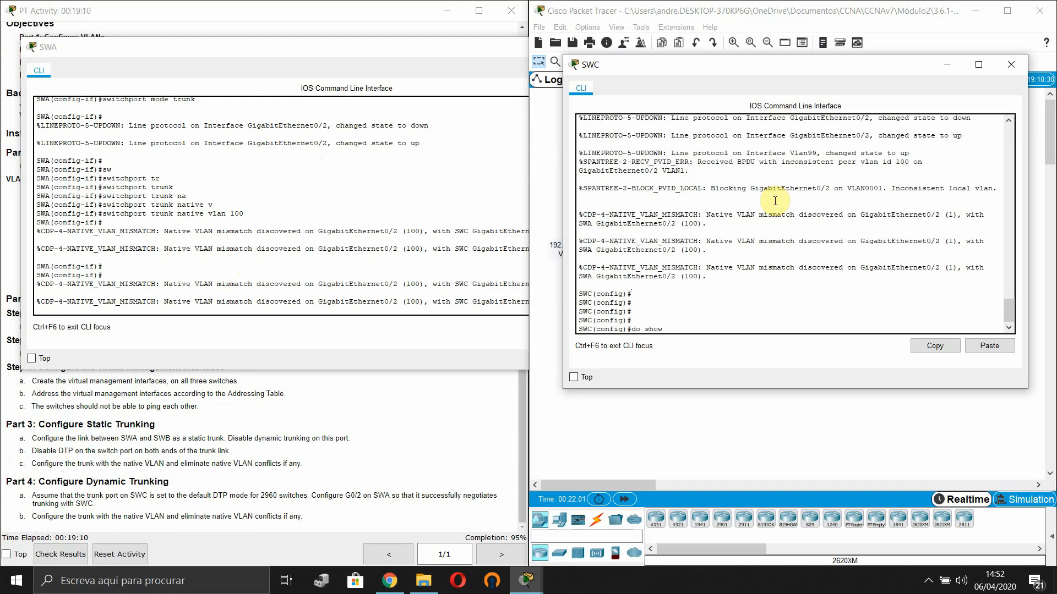
type("exi")
key("Tab")
key("Return")
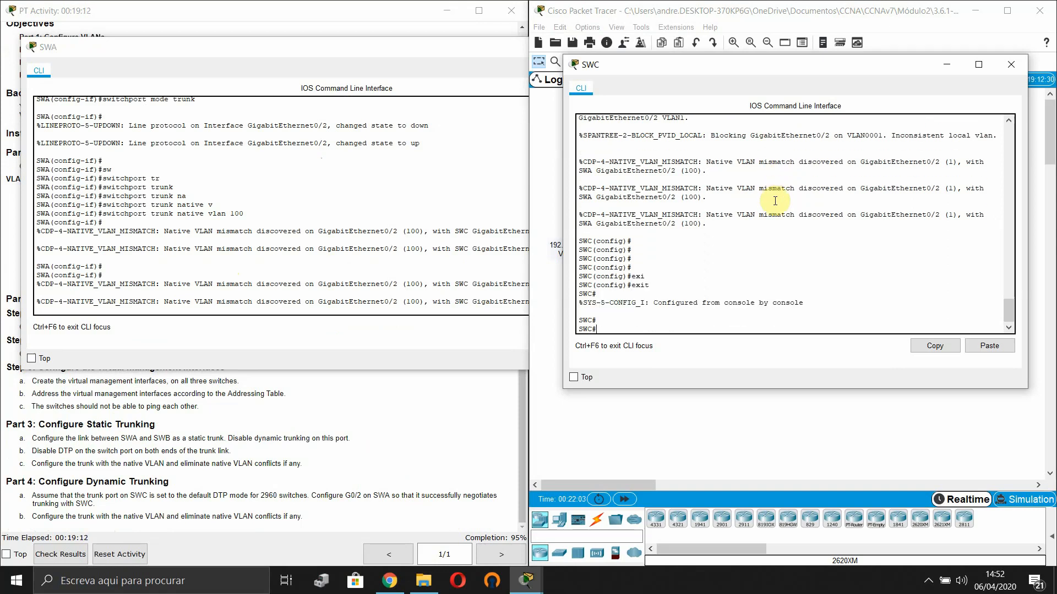
Look up which options show interfaces switchport accepts on SWC, moving its console clear of the topology
type("sho")
key("Tab")
type("in")
key("Tab")
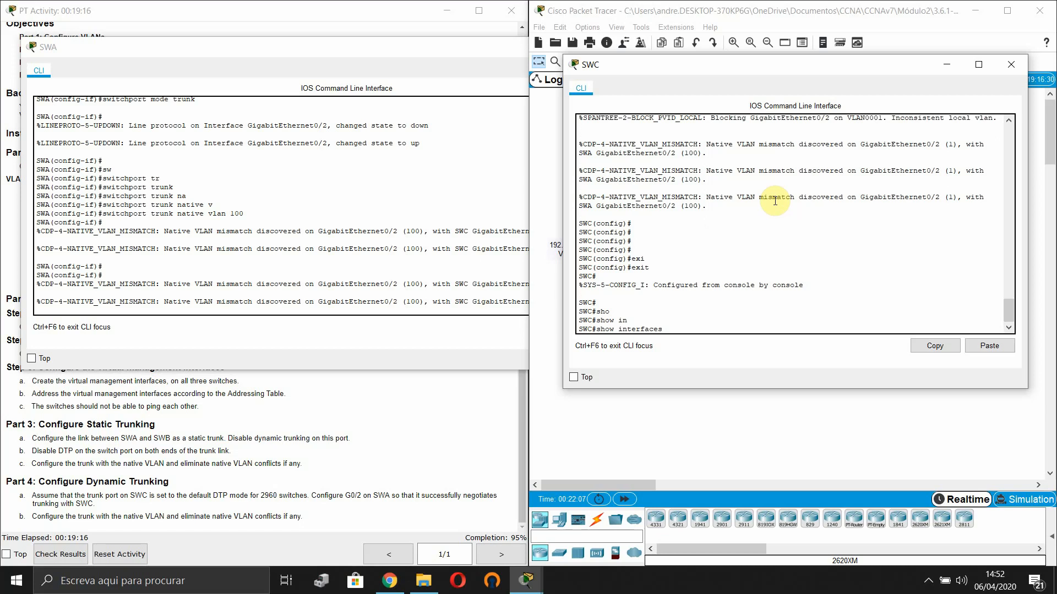
type("swi")
key("Tab")
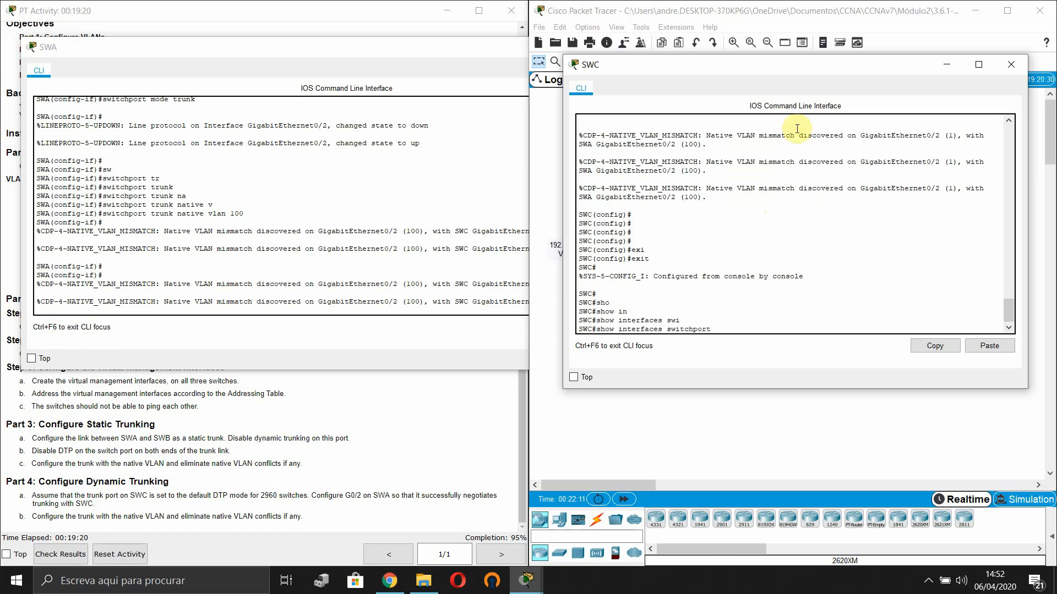
left_click_drag(837, 72, 445, 95)
type("gi")
key("Tab")
key("BackSpace")
key("BackSpace")
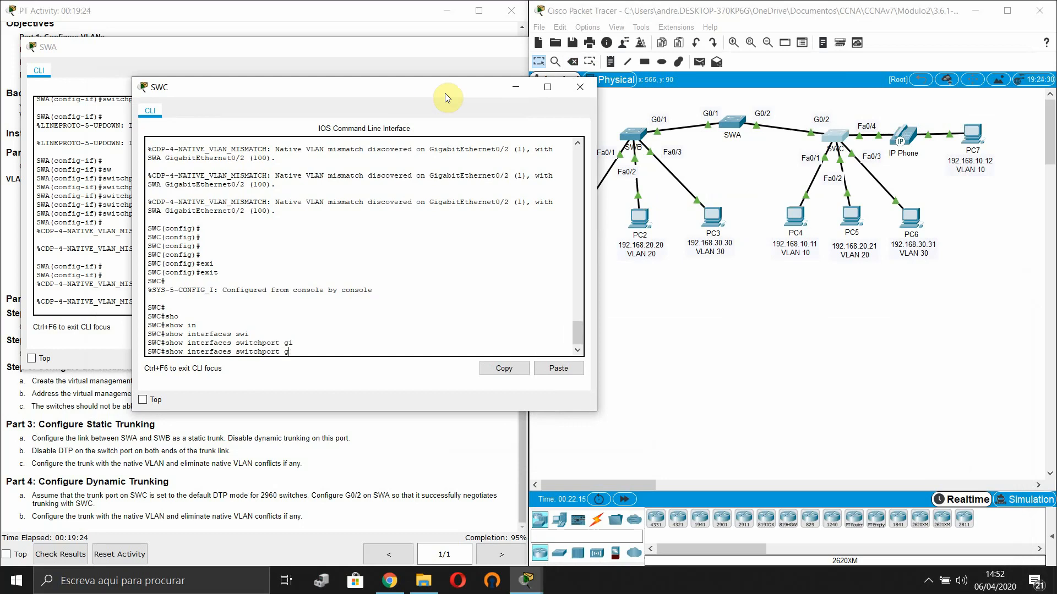
type("?")
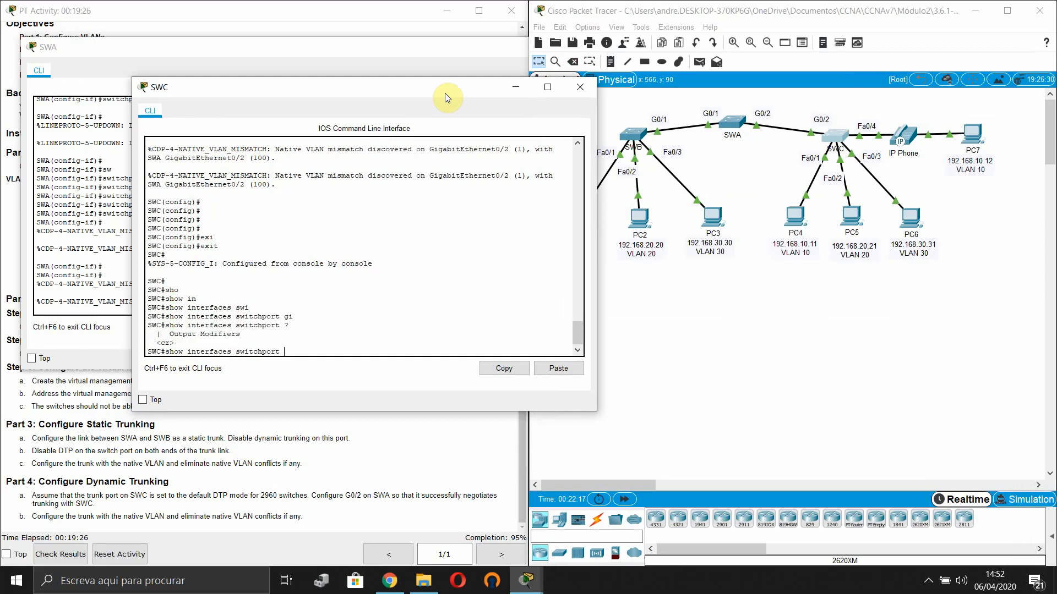
Run show interfaces gigabitEthernet 0/2 switchport on SWC and examine the port's trunking native mode VLAN
key("BackSpace")
key("BackSpace")
key("BackSpace")
key("BackSpace")
key("BackSpace")
key("BackSpace")
key("BackSpace")
key("BackSpace")
key("BackSpace")
key("BackSpace")
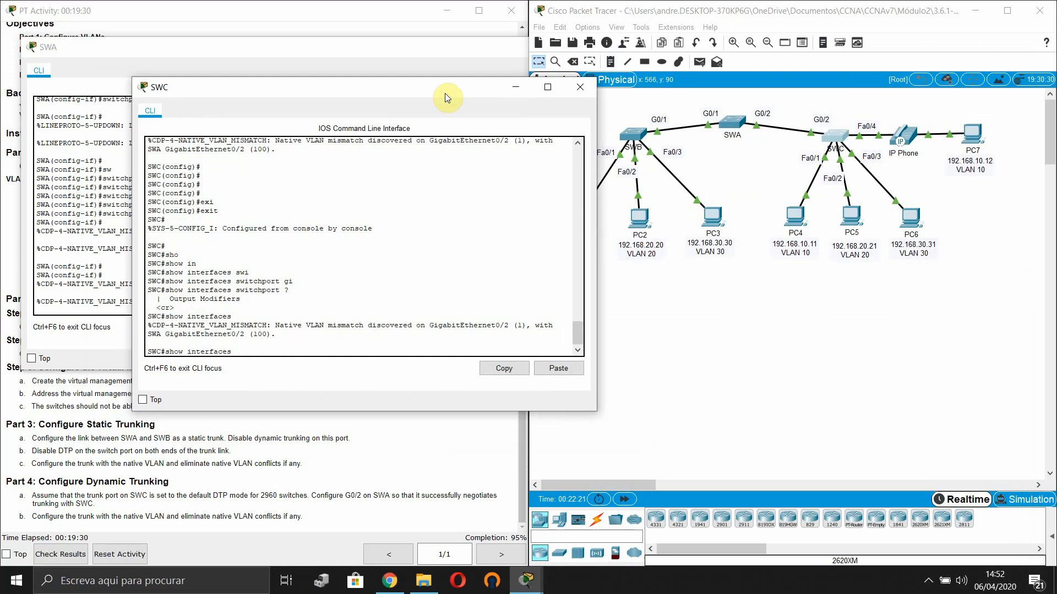
type("gi")
key("Tab")
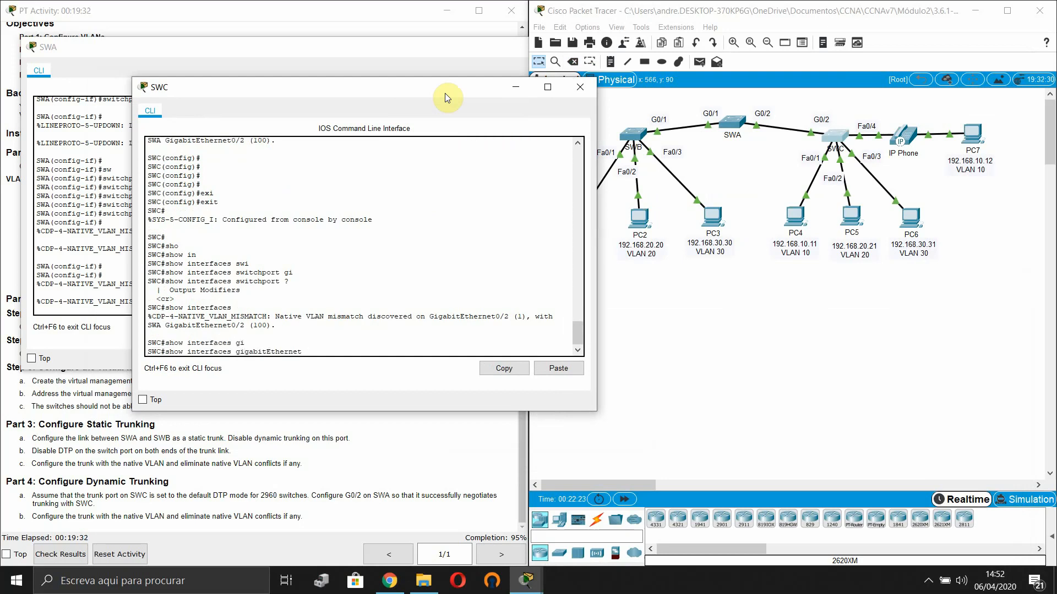
type("0/2 ")
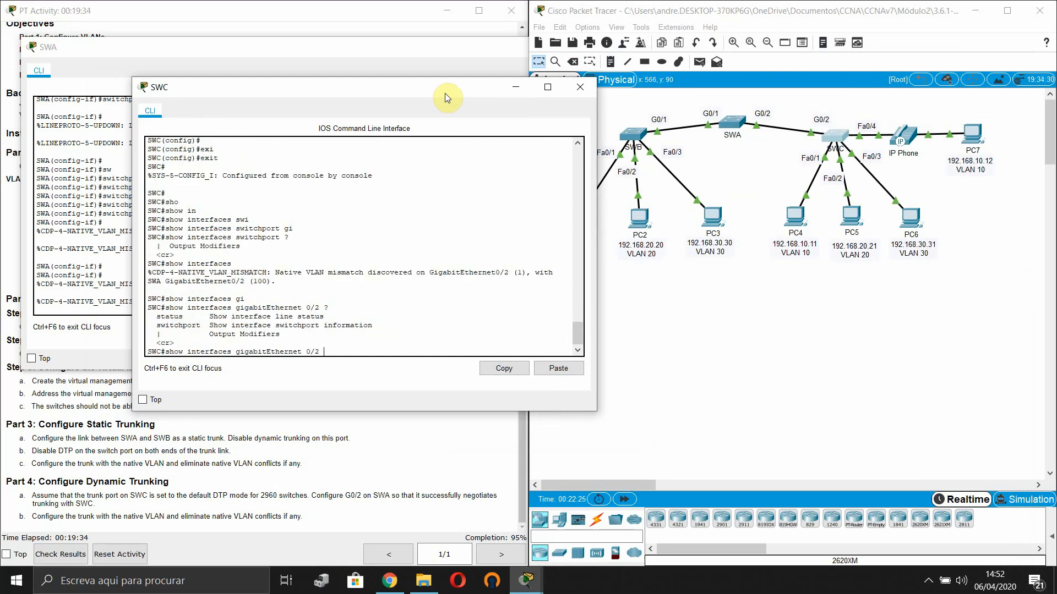
type("?swi")
key("Tab")
key("Return")
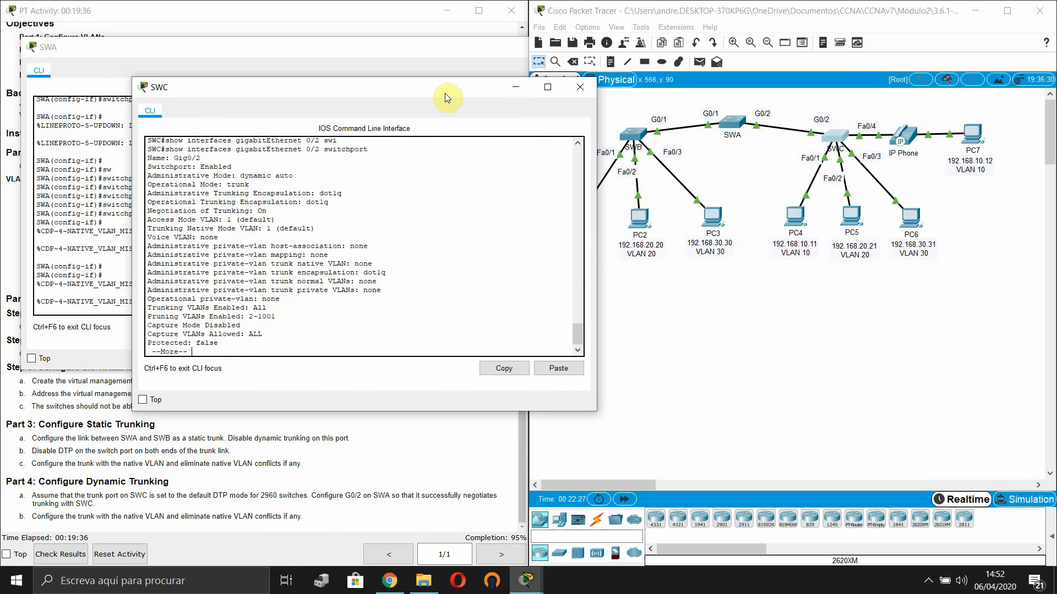
key("space")
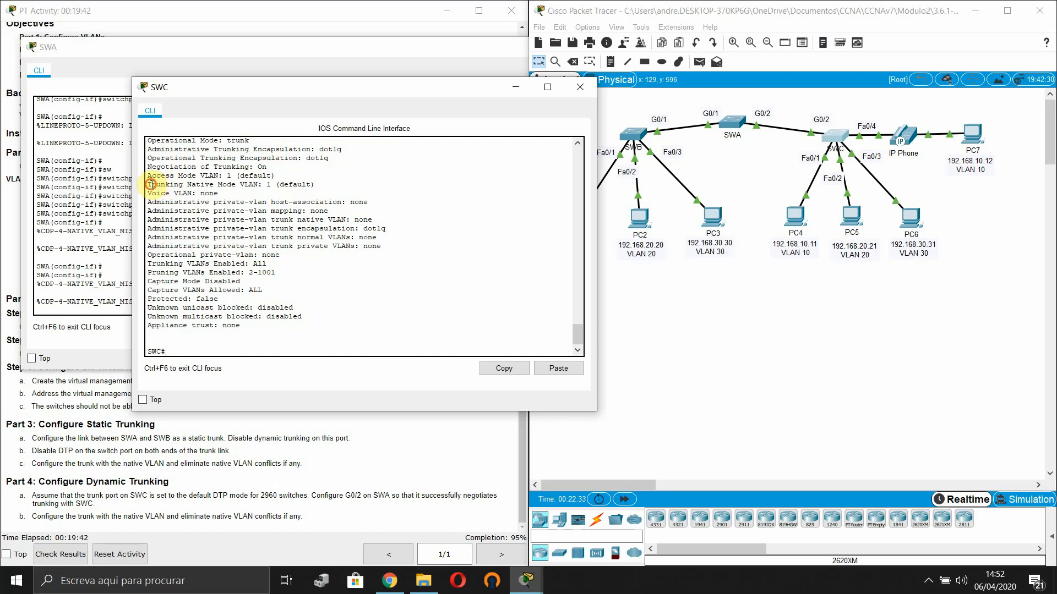
left_click_drag(151, 184, 286, 175)
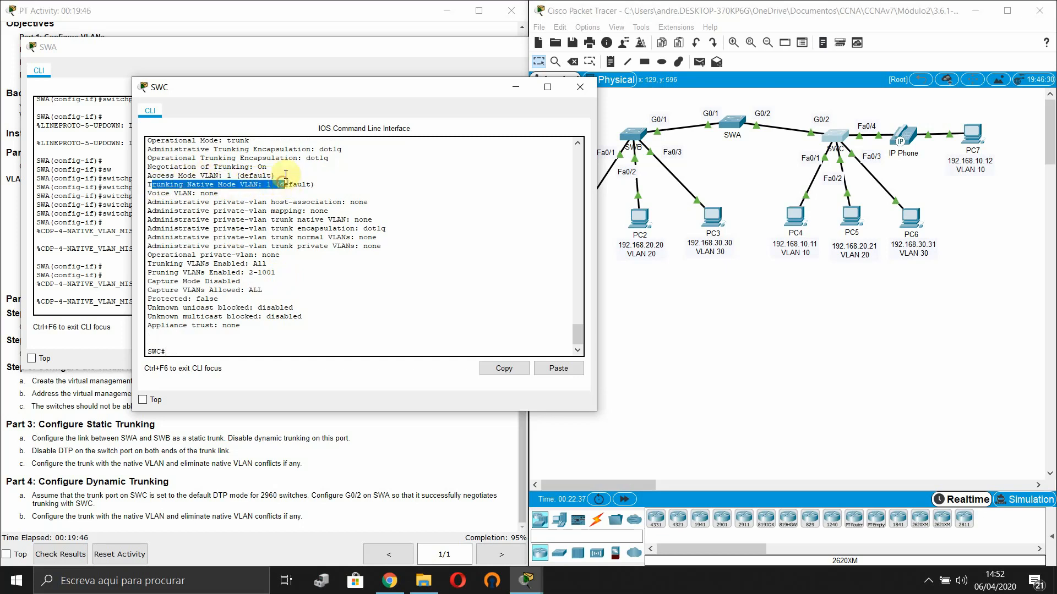
left_click(306, 264)
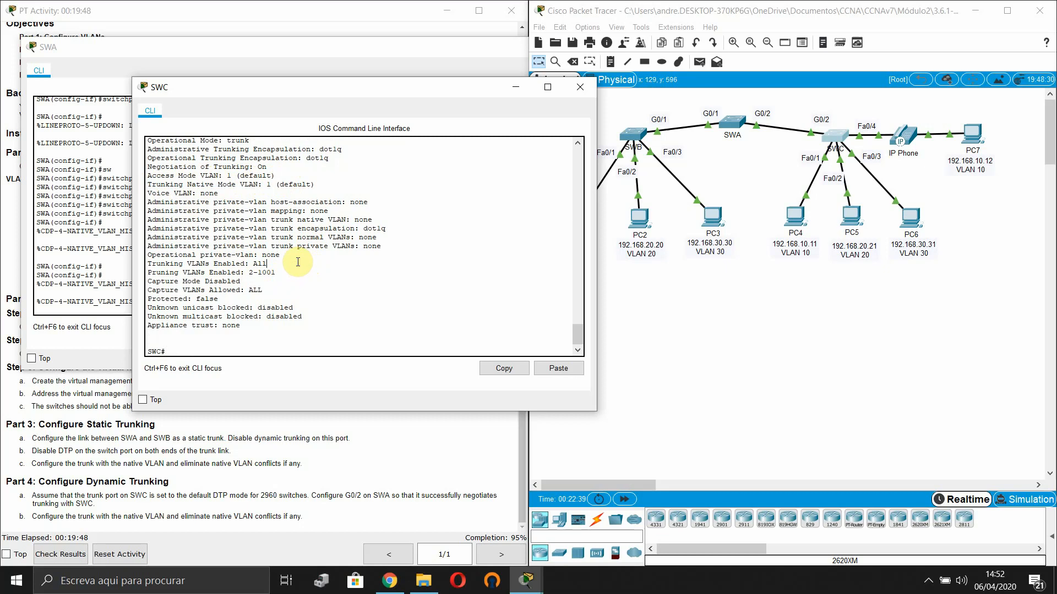
Enter global configuration mode on SWC and open interface configuration for gigabitEthernet 0/2
key("Return")
key("Return")
type("conf t")
key("Return")
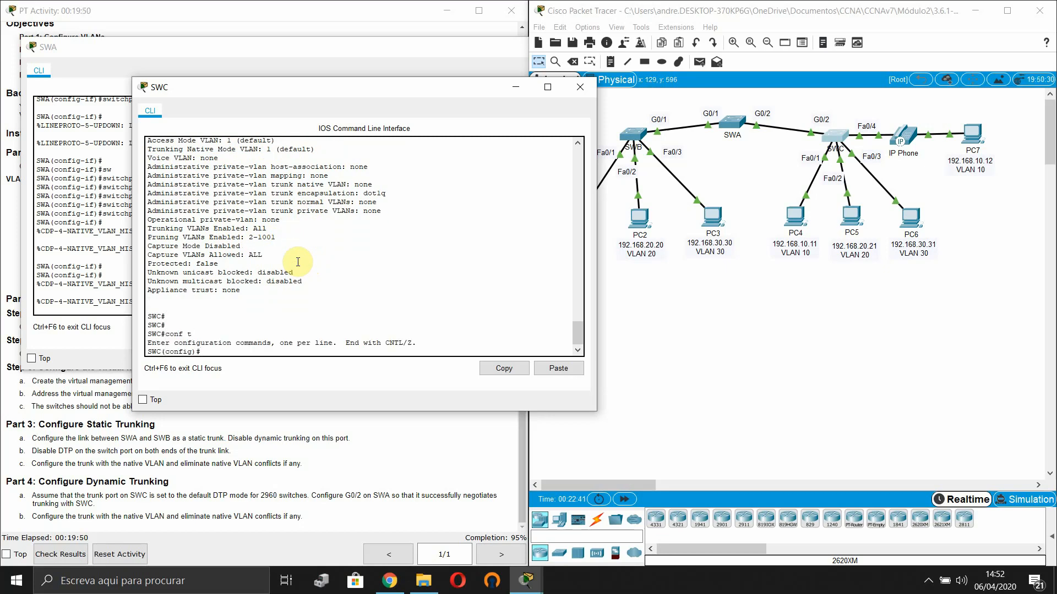
key("Return")
key("Return")
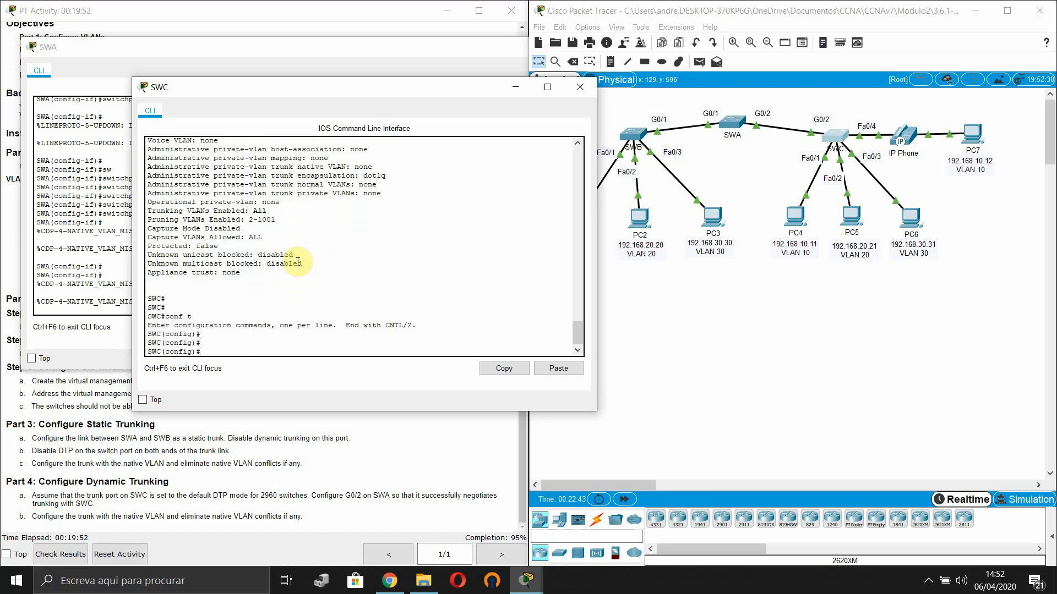
type("int")
key("Tab")
type("gi")
key("Tab")
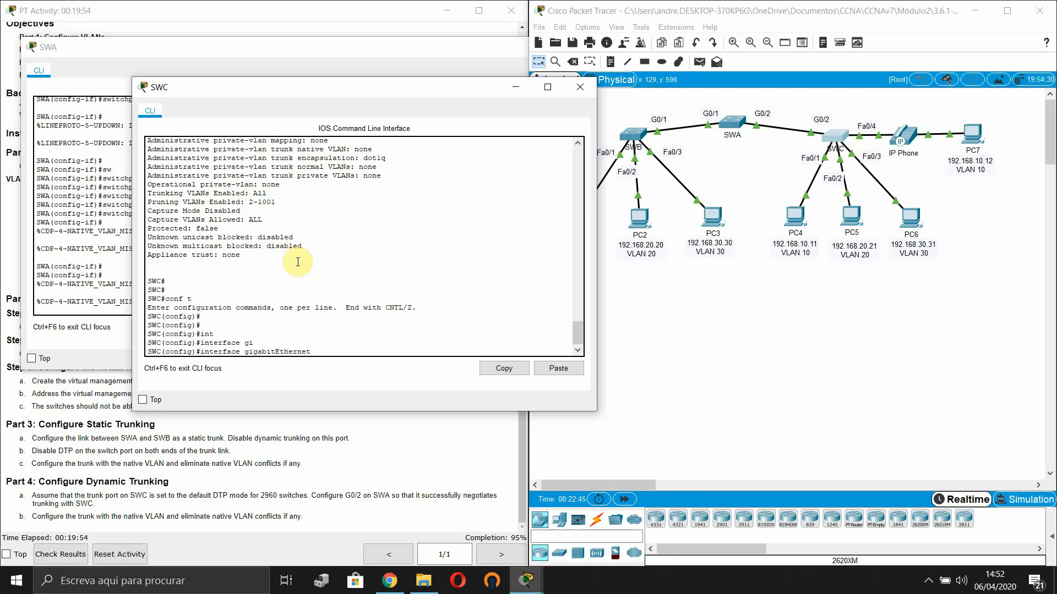
type("0/2")
key("Return")
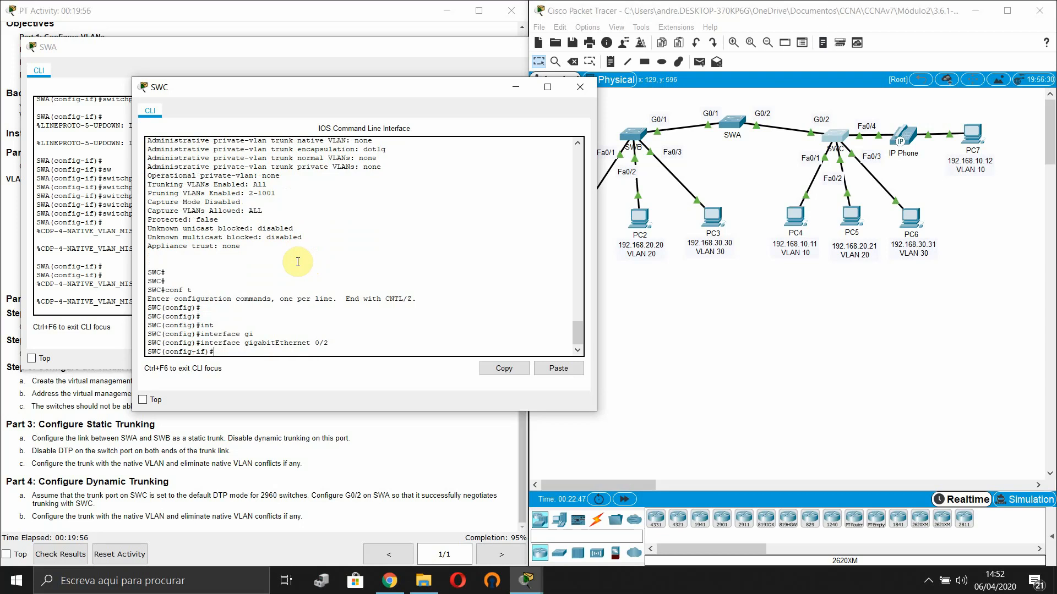
key("Return")
key("Return")
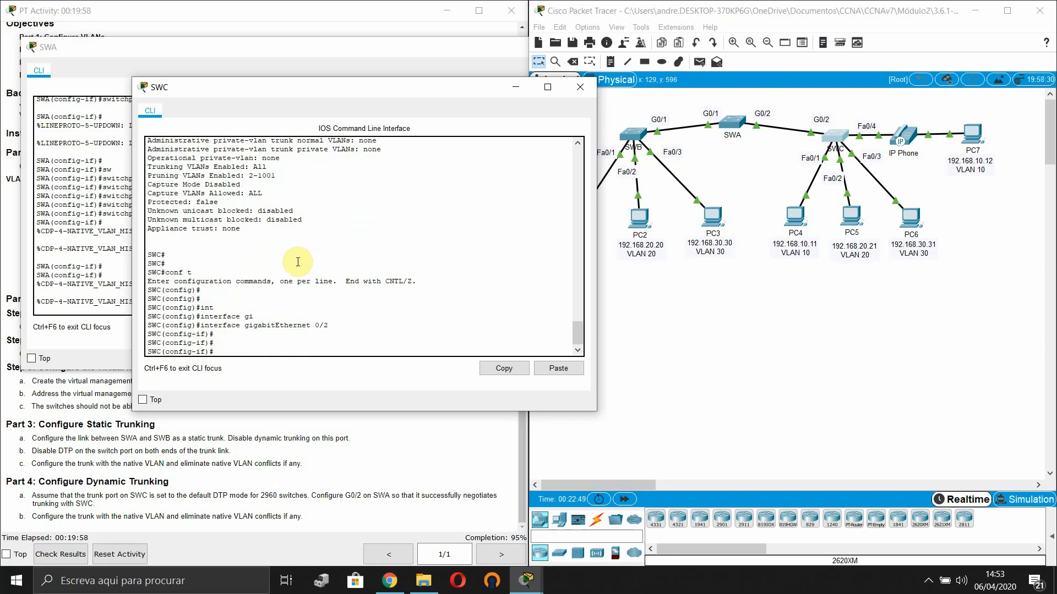
Set the trunk's native VLAN to 100 on SWC's gigabitEthernet 0/2 and fast-forward the simulation time
type("sw")
key("Tab")
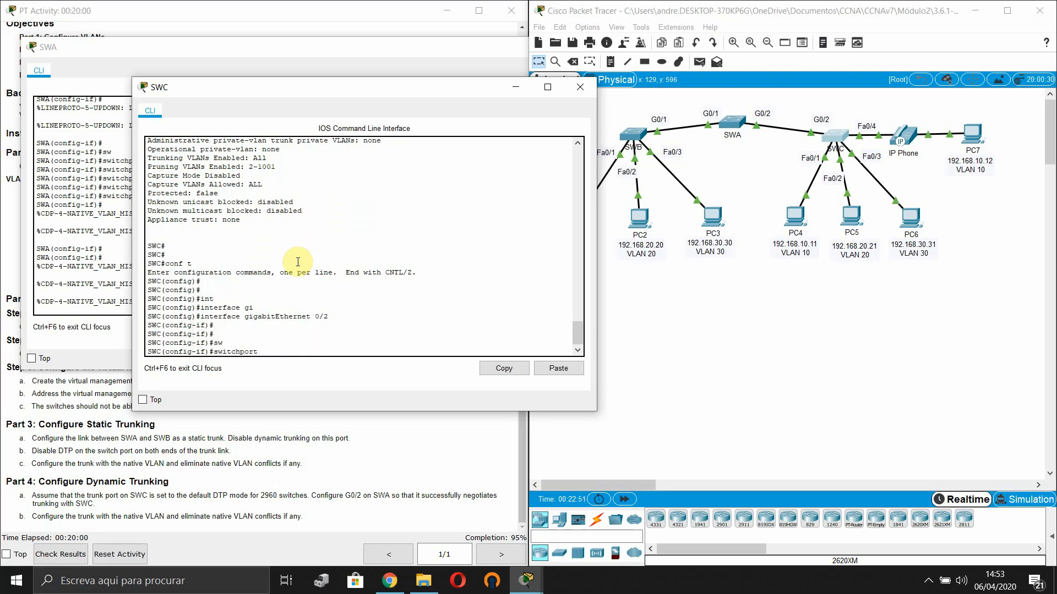
key("BackSpace")
key("BackSpace")
key("BackSpace")
key("BackSpace")
key("BackSpace")
key("BackSpace")
key("BackSpace")
key("BackSpace")
key("BackSpace")
key("BackSpace")
key("BackSpace")
type("sw")
key("Tab")
type("tr")
key("Tab")
type("na")
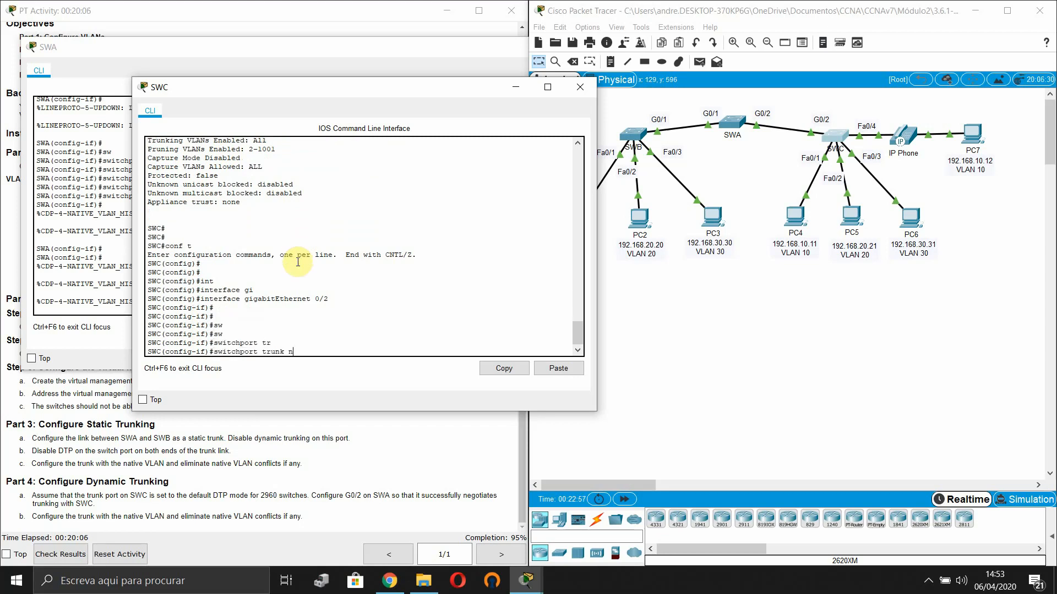
key("Tab")
type("v")
key("Tab")
type("100")
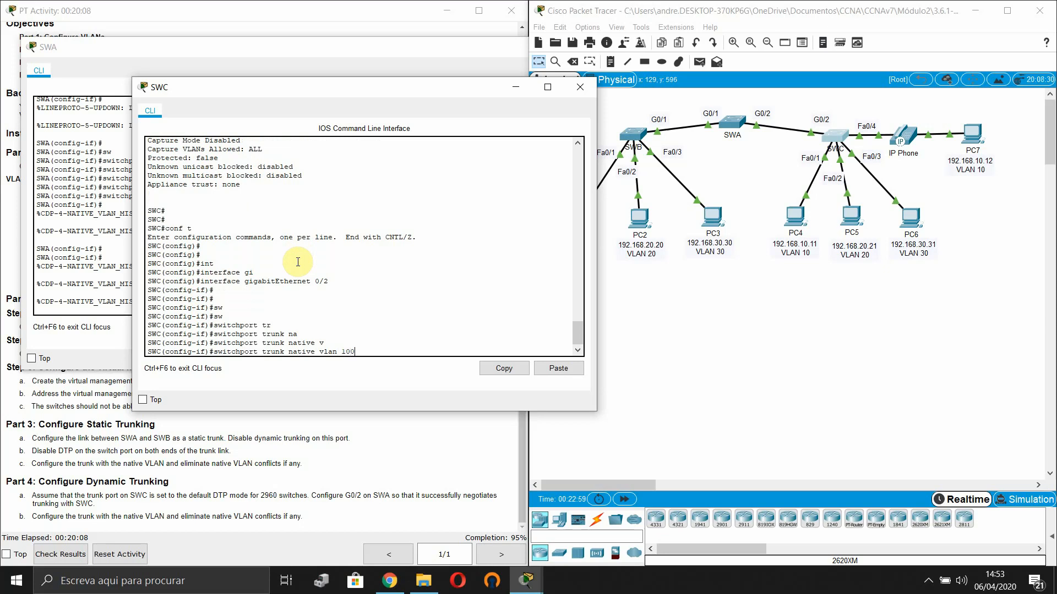
key("Return")
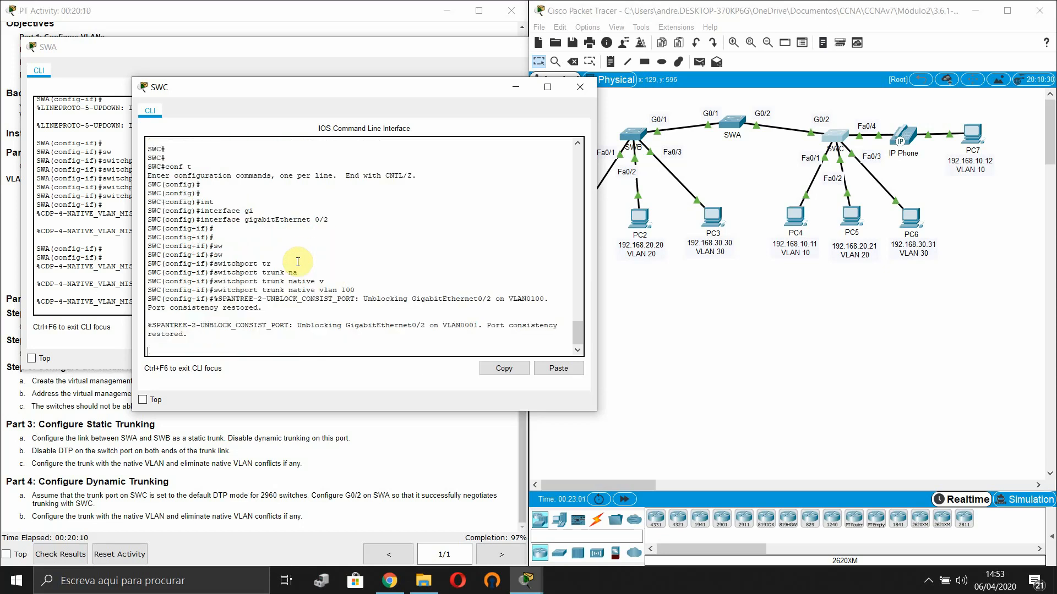
key("Return")
key("Return")
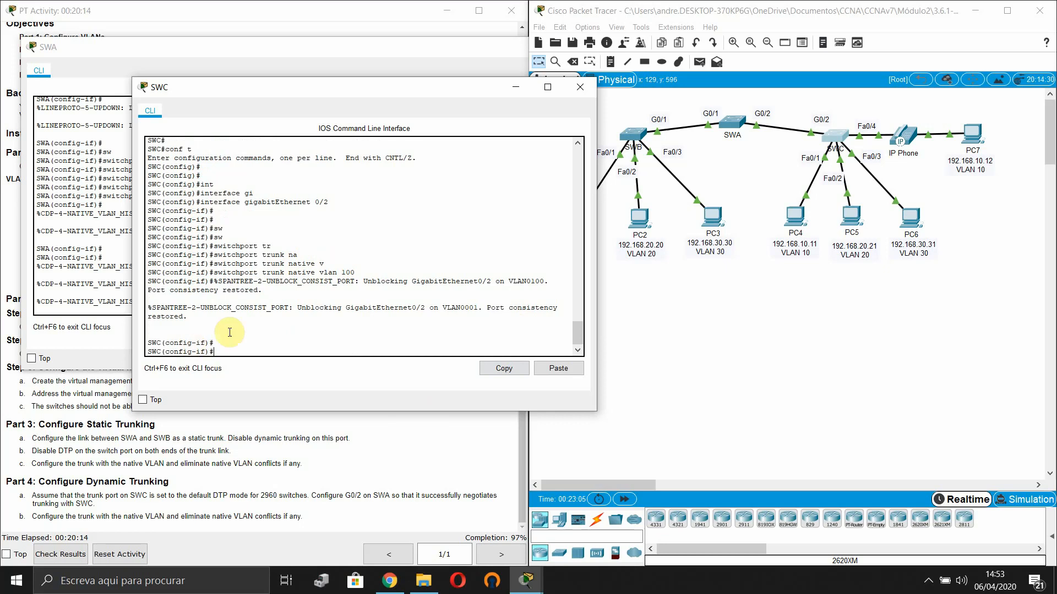
key("Return")
key("Return")
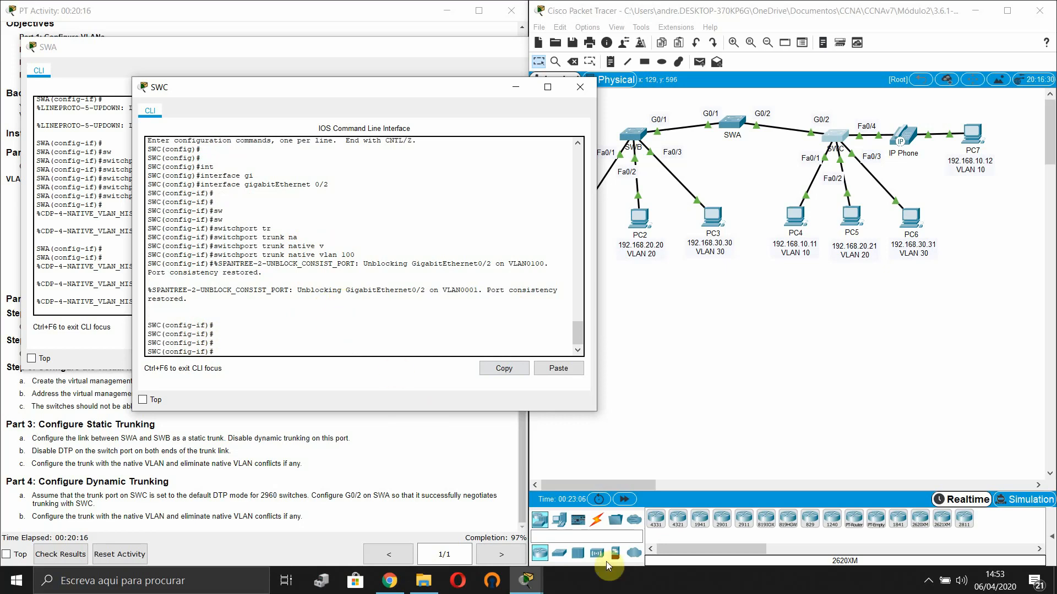
left_click(624, 499)
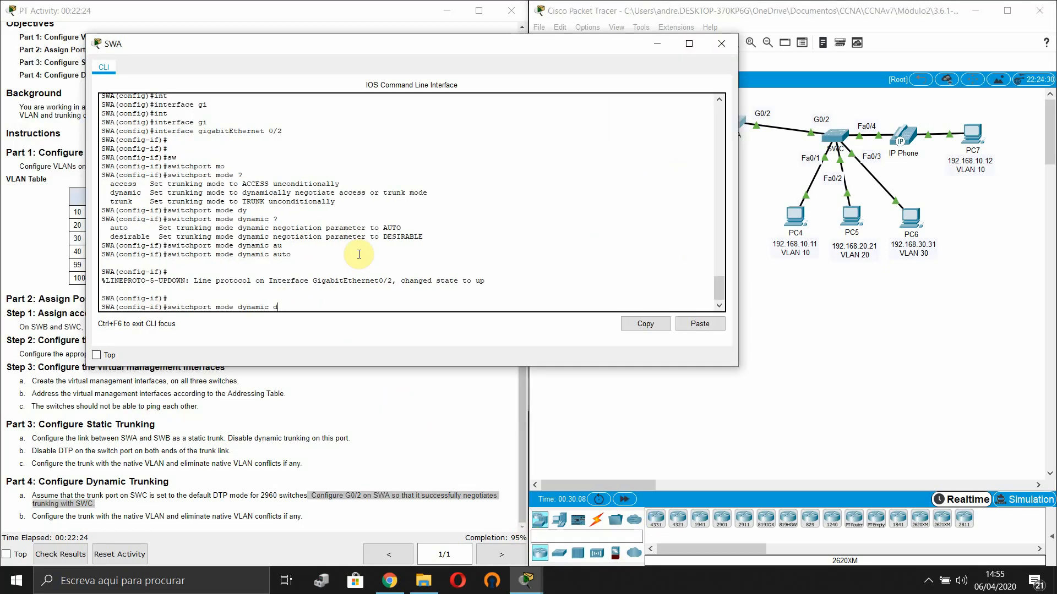
Set SWA's gigabitEthernet 0/2 switchport mode to dynamic desirable
type("e")
key("Tab")
key("Return")
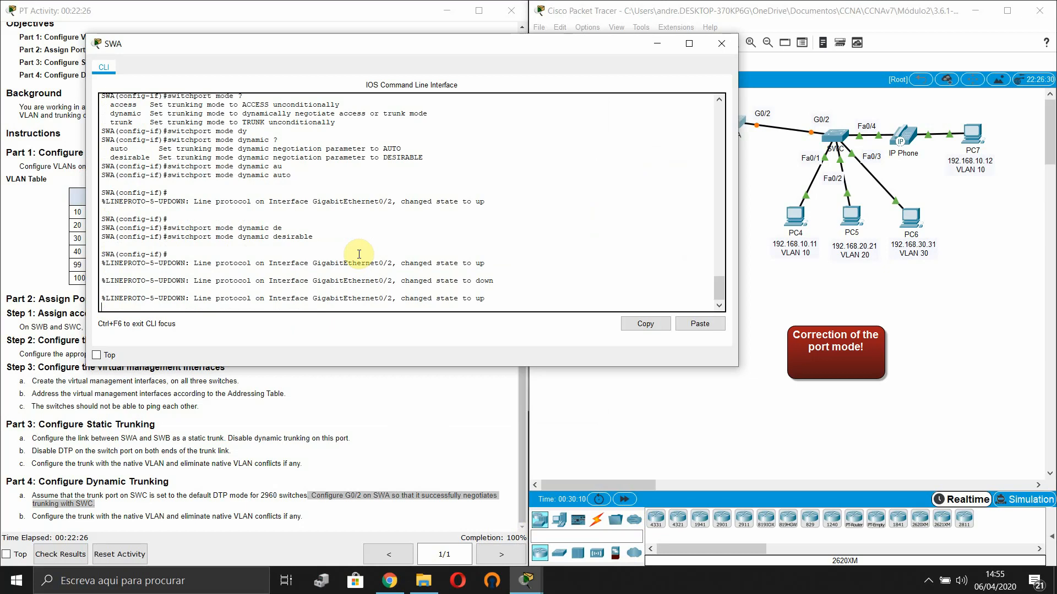